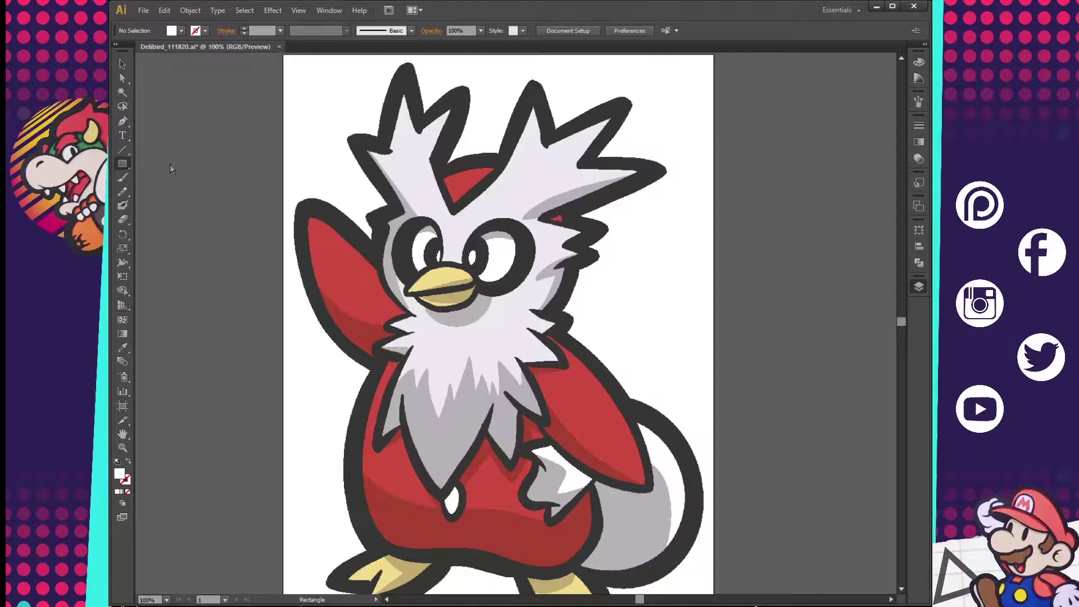
Step: Draw a swatch rectangle beside the artboard and duplicate it into a column of eight
{"action": "mouse_move", "coordinate": [181, 127]}
{"action": "left_mouse_down"}
{"action": "mouse_move", "coordinate": [213, 159]}
{"action": "mouse_move", "coordinate": [254, 168]}
{"action": "left_mouse_up"}
{"action": "key", "text": "ctrl+d"}
{"action": "key", "text": "ctrl+d"}
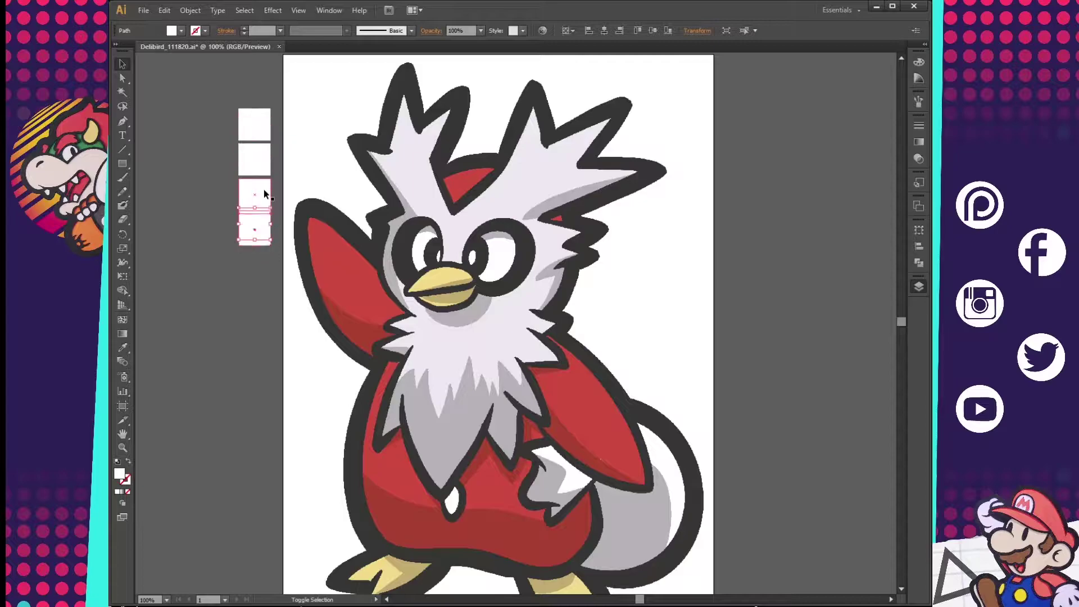
{"action": "key", "text": "ctrl+d"}
{"action": "key", "text": "ctrl+d"}
{"action": "key", "text": "ctrl+d"}
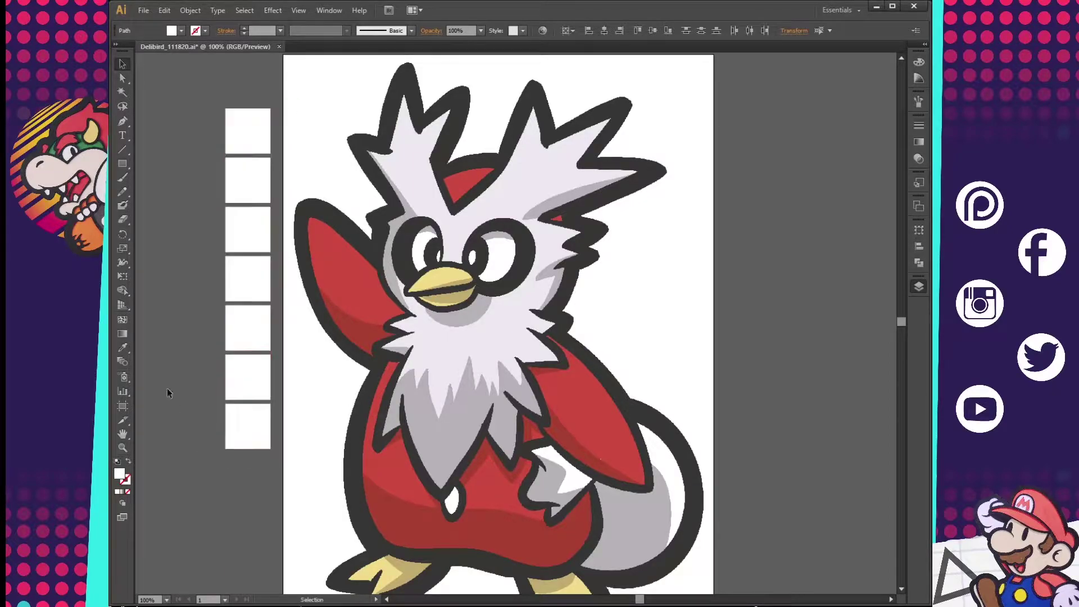
{"action": "left_click", "coordinate": [806, 307]}
{"action": "key", "text": "ctrl+z"}
{"action": "key", "text": "ctrl+d"}
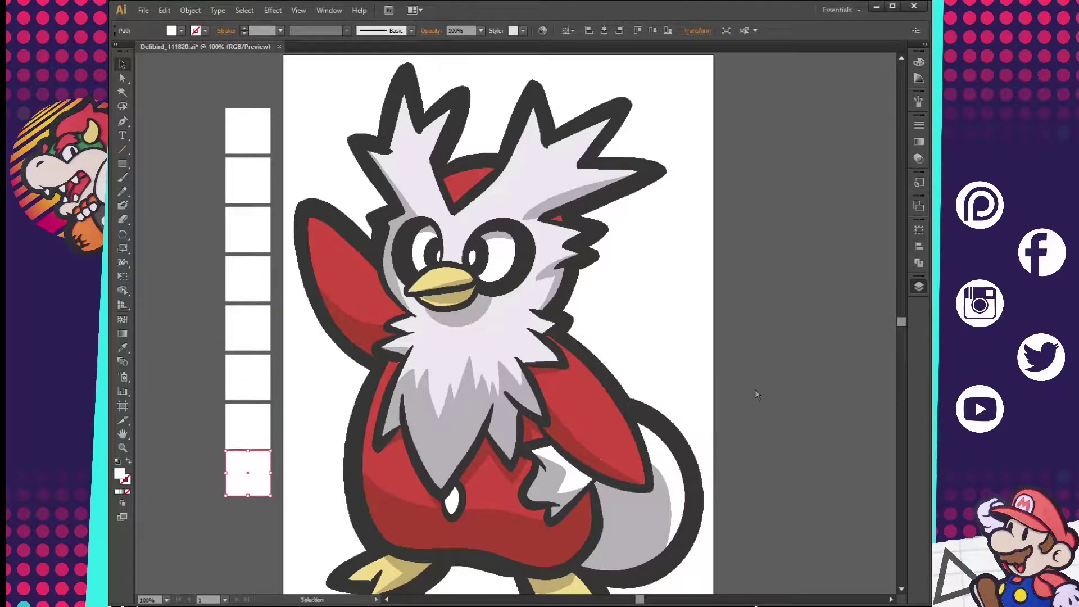
Step: Fill the first five swatches with colours sampled from the Delibird art
{"action": "left_click", "coordinate": [248, 179]}
{"action": "left_click", "coordinate": [247, 229]}
{"action": "left_click", "coordinate": [247, 278]}
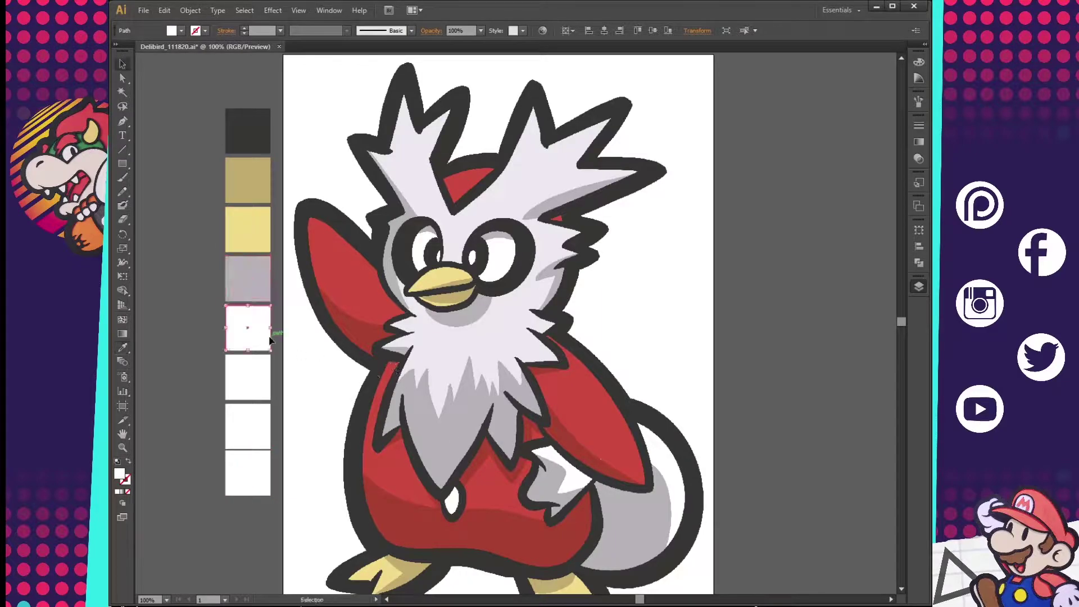
{"action": "left_click", "coordinate": [247, 328]}
{"action": "left_click", "coordinate": [247, 376]}
{"action": "key", "text": "i"}
Step: Fill the last two swatches with dark red shading and red body colours, then select the reference image
{"action": "left_click", "coordinate": [668, 466]}
{"action": "left_click", "coordinate": [248, 426], "text": "ctrl"}
{"action": "left_click", "coordinate": [394, 528]}
{"action": "left_click", "coordinate": [247, 472], "text": "ctrl"}
{"action": "left_click", "coordinate": [619, 449]}
{"action": "left_click", "coordinate": [294, 384], "text": "ctrl"}
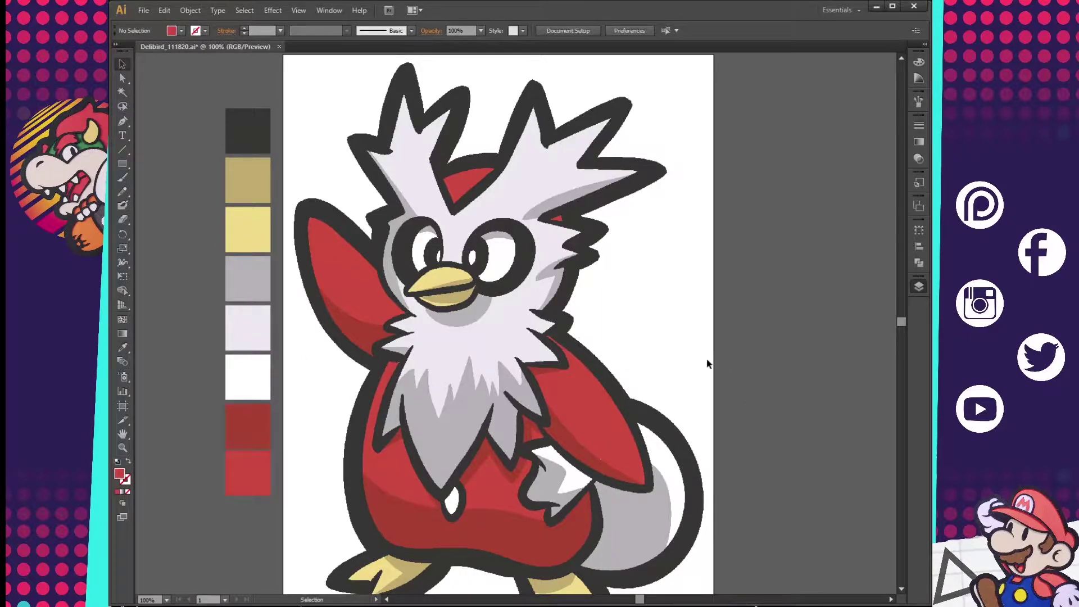
{"action": "key", "text": "ctrl+z"}
{"action": "left_click", "coordinate": [751, 414]}
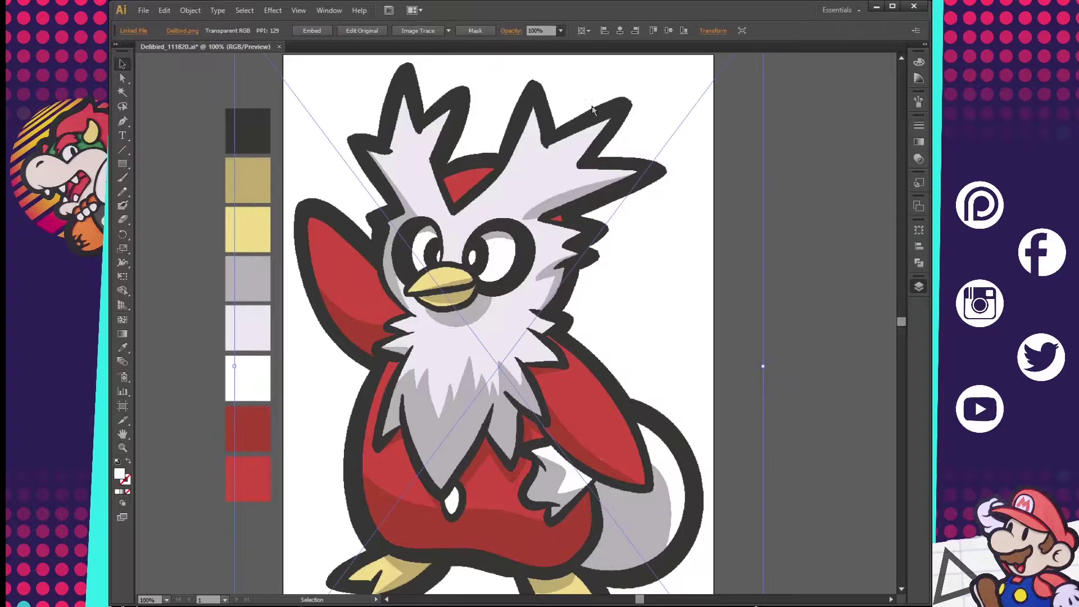
Step: Zoom in and trace the Pen path over the left and tall crest spikes
{"action": "scroll", "coordinate": [441, 235], "scroll_direction": "up", "scroll_amount": 2}
{"action": "scroll", "coordinate": [511, 285], "scroll_direction": "up", "scroll_amount": 2}
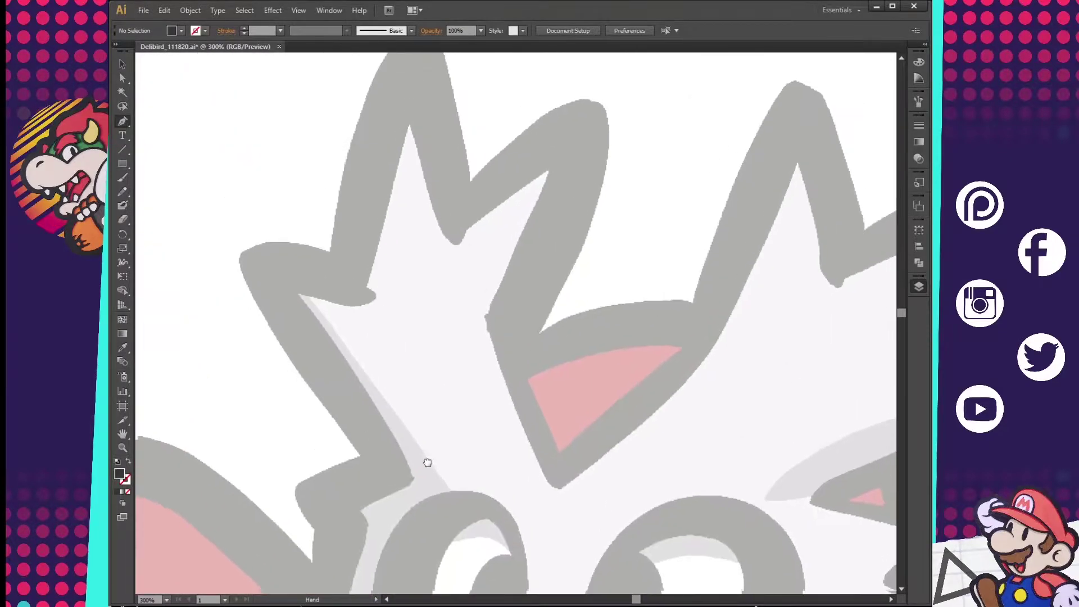
{"action": "left_click", "coordinate": [422, 440]}
{"action": "left_click", "coordinate": [303, 256]}
{"action": "left_click", "coordinate": [380, 266]}
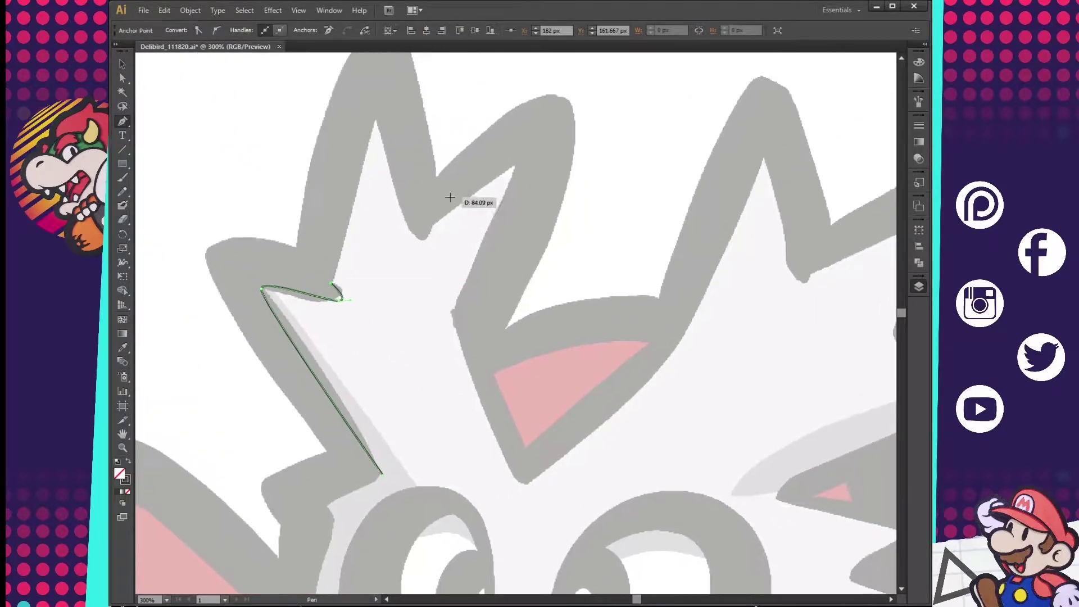
{"action": "left_click_drag", "start_coordinate": [403, 118], "coordinate": [397, 112]}
{"action": "left_click_drag", "start_coordinate": [425, 237], "coordinate": [433, 241]}
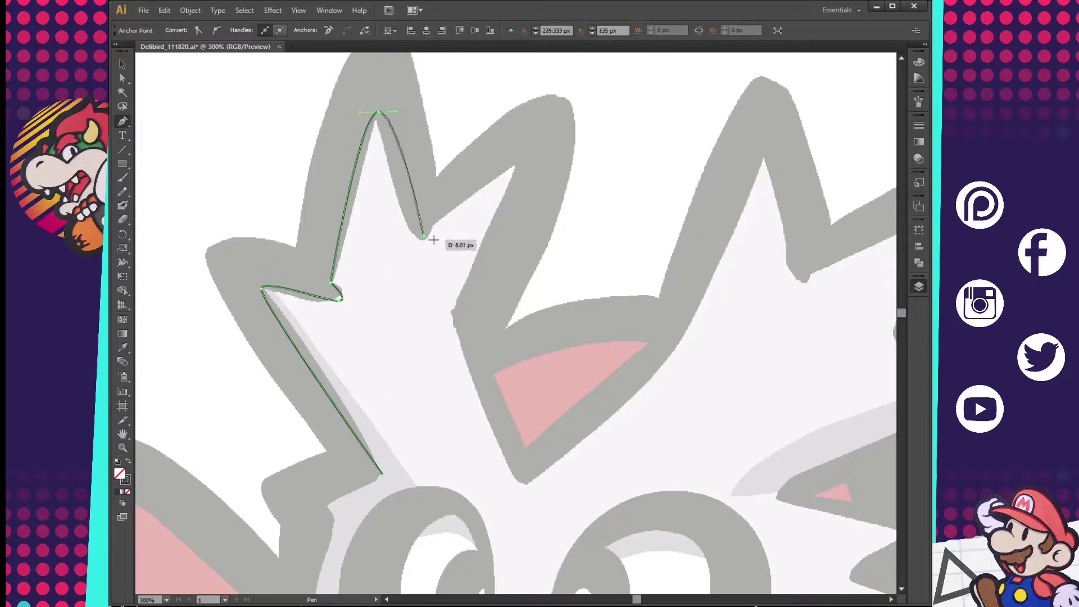
{"action": "left_click_drag", "start_coordinate": [523, 159], "coordinate": [525, 179]}
{"action": "left_click", "coordinate": [453, 319]}
{"action": "scroll", "coordinate": [511, 293], "scroll_direction": "down", "scroll_amount": 5}
{"action": "scroll", "coordinate": [512, 293], "scroll_direction": "down", "scroll_amount": 2, "text": "alt"}
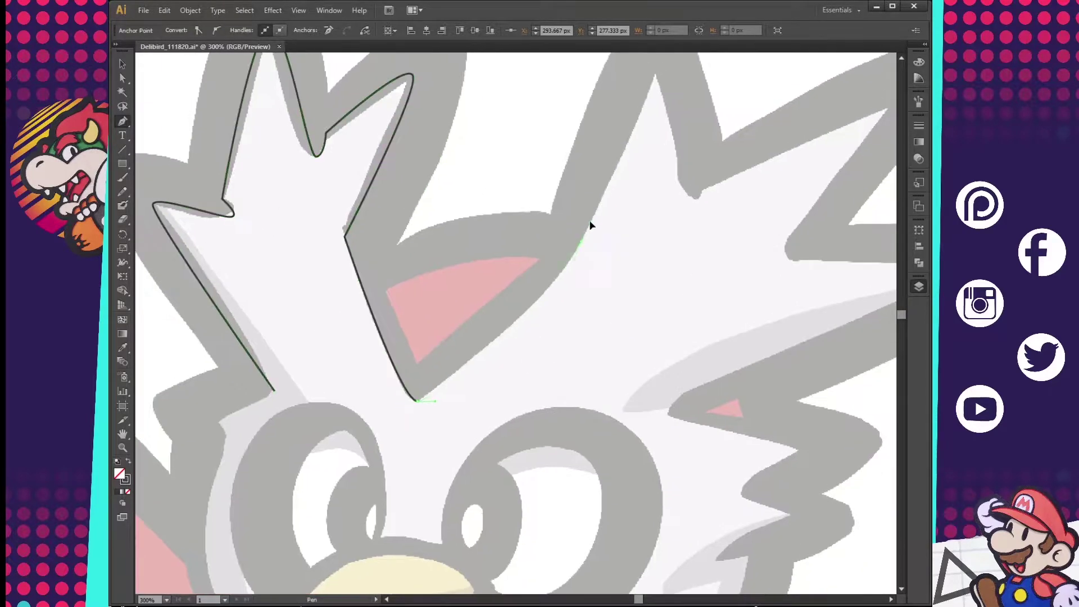
{"action": "scroll", "coordinate": [590, 223], "scroll_direction": "up", "scroll_amount": 3}
{"action": "scroll", "coordinate": [631, 301], "scroll_direction": "up", "scroll_amount": 2, "text": "alt"}
Step: Continue the outline over the right crest spike and around the lower crest to a sharp corner
{"action": "left_click_drag", "start_coordinate": [646, 287], "coordinate": [652, 287]}
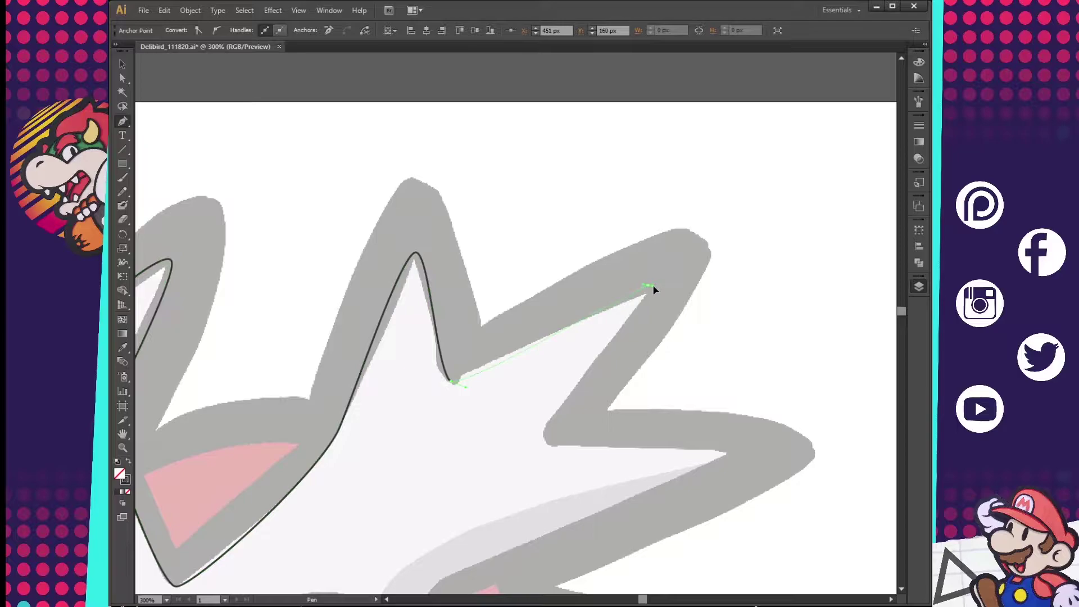
{"action": "left_click", "coordinate": [551, 447]}
{"action": "left_click", "coordinate": [725, 452]}
{"action": "scroll", "coordinate": [618, 393], "scroll_direction": "down", "scroll_amount": 6}
{"action": "left_click", "coordinate": [449, 316]}
{"action": "left_click", "coordinate": [412, 345]}
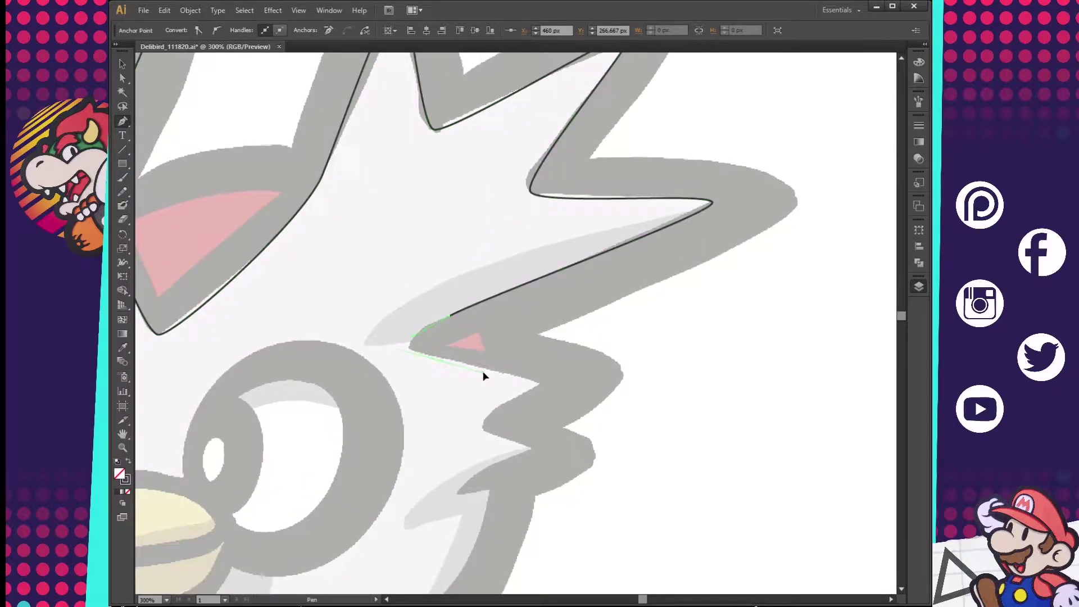
{"action": "left_click_drag", "start_coordinate": [543, 382], "coordinate": [550, 394]}
{"action": "left_click", "coordinate": [450, 357], "text": "alt"}
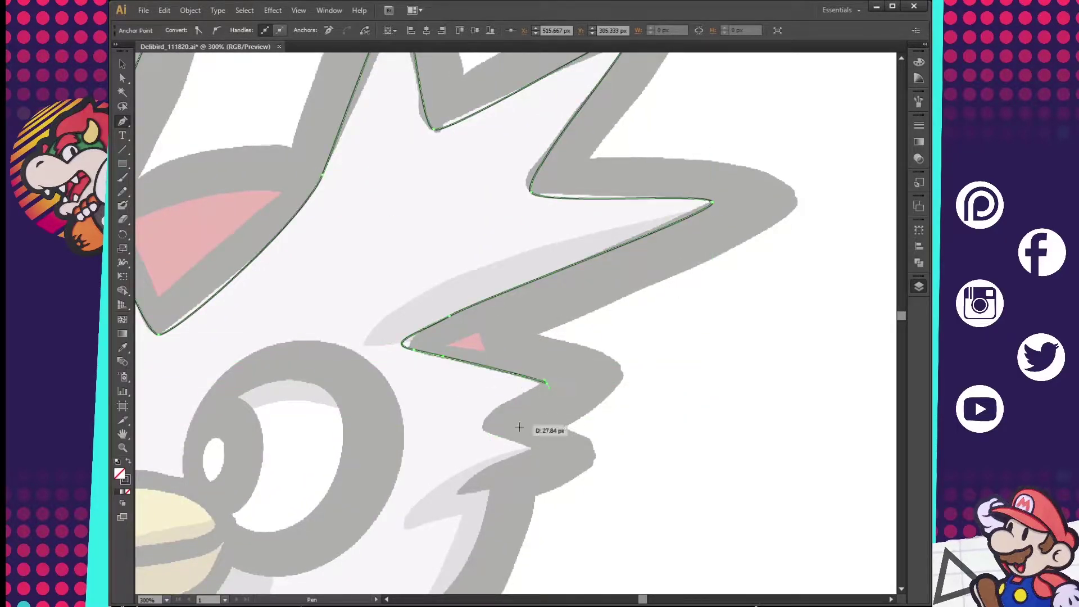
Step: Trace the zigzag edge of the right cheek fluff
{"action": "left_click", "coordinate": [455, 494]}
{"action": "left_click", "coordinate": [494, 492]}
{"action": "left_click_drag", "start_coordinate": [513, 494], "coordinate": [596, 172]}
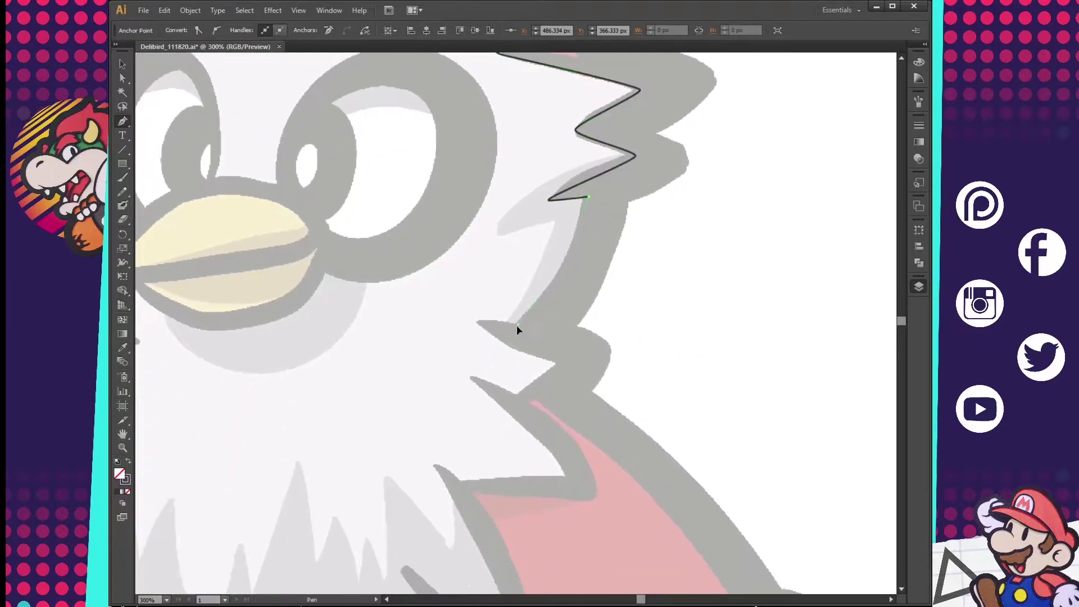
{"action": "left_click_drag", "start_coordinate": [519, 324], "coordinate": [458, 384]}
{"action": "left_click", "coordinate": [520, 324]}
{"action": "left_click", "coordinate": [476, 321]}
{"action": "left_click", "coordinate": [519, 352]}
{"action": "left_click", "coordinate": [559, 365]}
{"action": "left_click", "coordinate": [517, 395]}
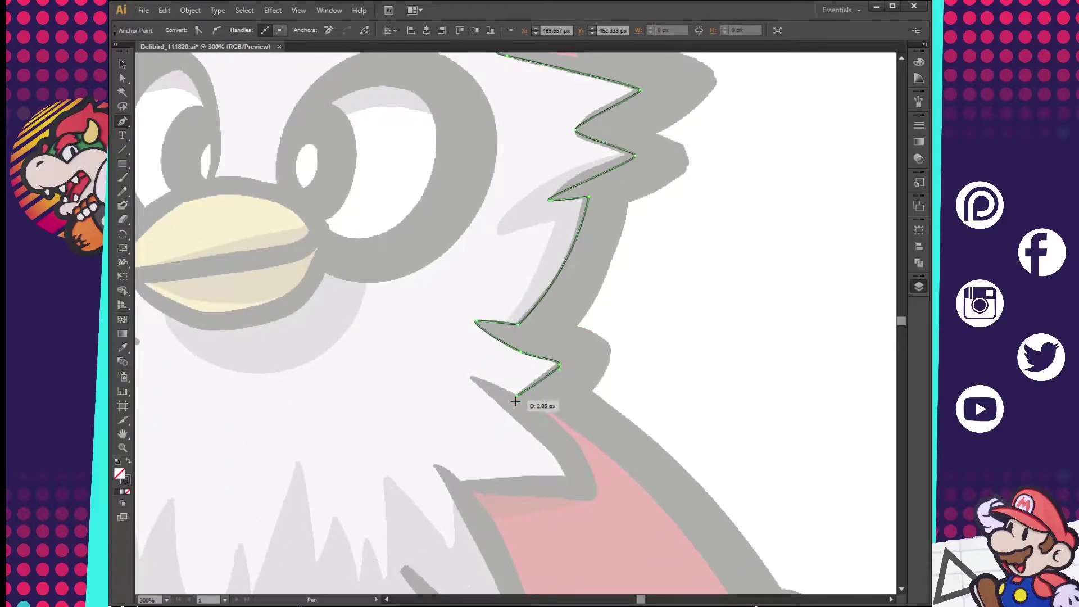
{"action": "left_click", "coordinate": [473, 377]}
{"action": "mouse_move", "coordinate": [558, 458]}
{"action": "left_mouse_down"}
{"action": "mouse_move", "coordinate": [569, 476]}
{"action": "mouse_move", "coordinate": [597, 360]}
{"action": "mouse_move", "coordinate": [499, 296]}
{"action": "left_mouse_up"}
Step: Extend the outline down the fur edge to the beard spike
{"action": "scroll", "coordinate": [571, 289], "scroll_direction": "down", "scroll_amount": 3}
{"action": "left_click", "coordinate": [575, 299]}
{"action": "left_click", "coordinate": [548, 283]}
{"action": "scroll", "coordinate": [631, 378], "scroll_direction": "down", "scroll_amount": 3}
{"action": "left_click", "coordinate": [488, 285]}
Step: Add anchors along the beard spike down to its tip
{"action": "left_click", "coordinate": [542, 358]}
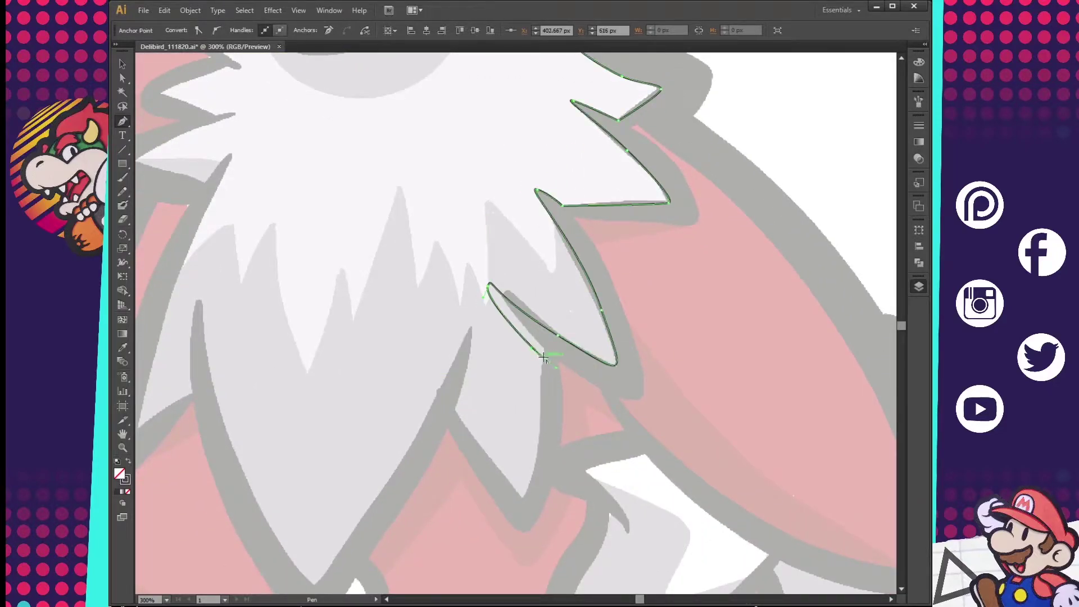
{"action": "scroll", "coordinate": [548, 343], "scroll_direction": "down", "scroll_amount": 3}
{"action": "left_click", "coordinate": [470, 290]}
{"action": "scroll", "coordinate": [482, 284], "scroll_direction": "up", "scroll_amount": 3}
Step: Reshape the curve near the spike notch, nudging the anchor 1 px right
{"action": "key", "text": "a"}
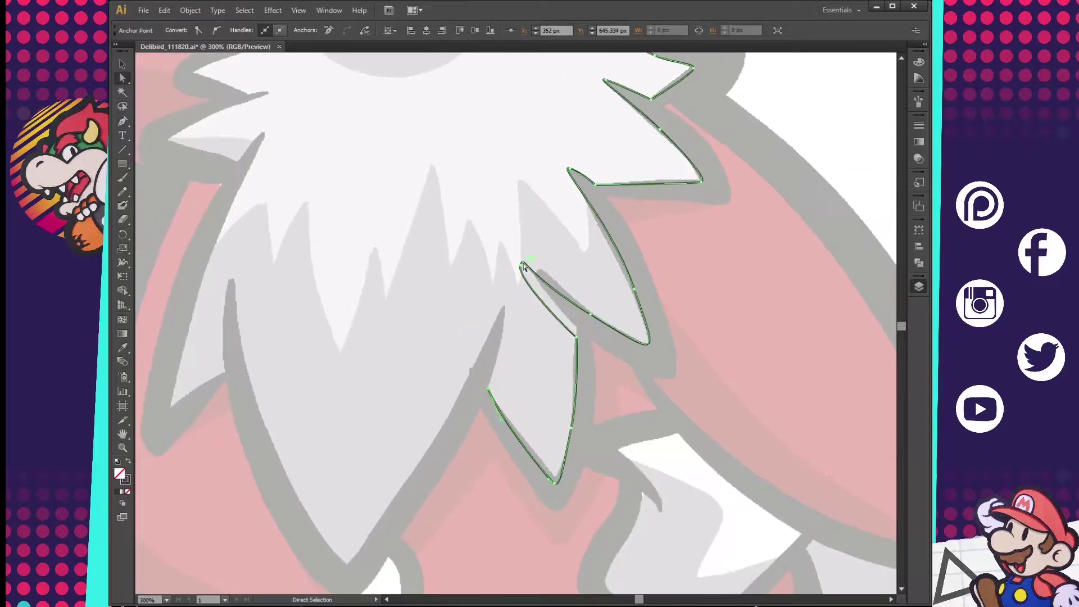
{"action": "mouse_move", "coordinate": [544, 283]}
{"action": "left_mouse_down"}
{"action": "mouse_move", "coordinate": [568, 291]}
{"action": "mouse_move", "coordinate": [530, 271]}
{"action": "left_mouse_up"}
{"action": "key", "text": "Right"}
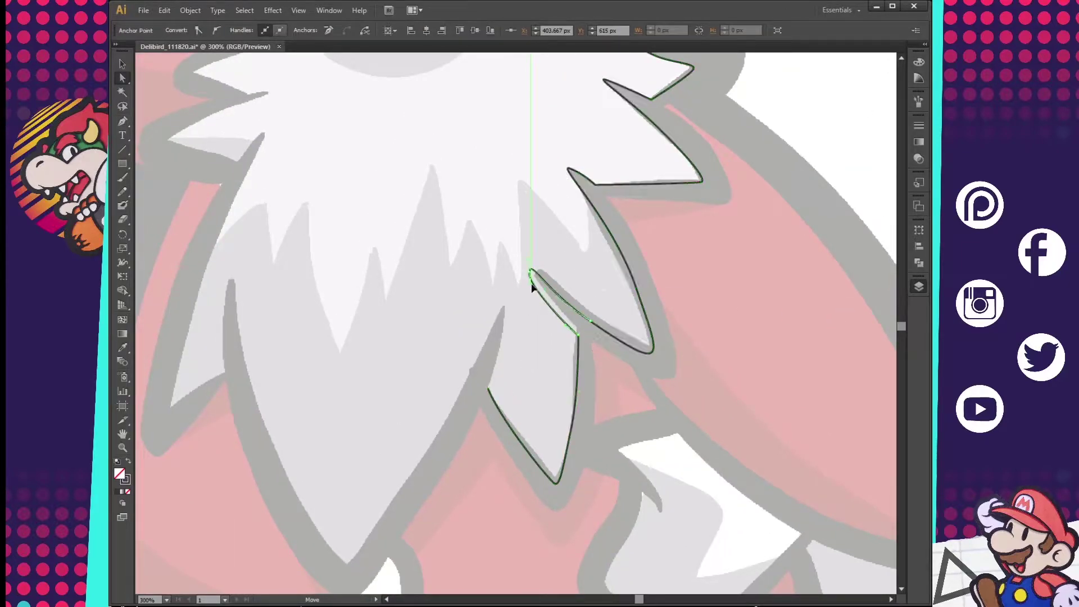
{"action": "key", "text": "p"}
Step: Continue the path from the lower fur tip down the fur's left edge
{"action": "scroll", "coordinate": [492, 384], "scroll_direction": "down", "scroll_amount": 3}
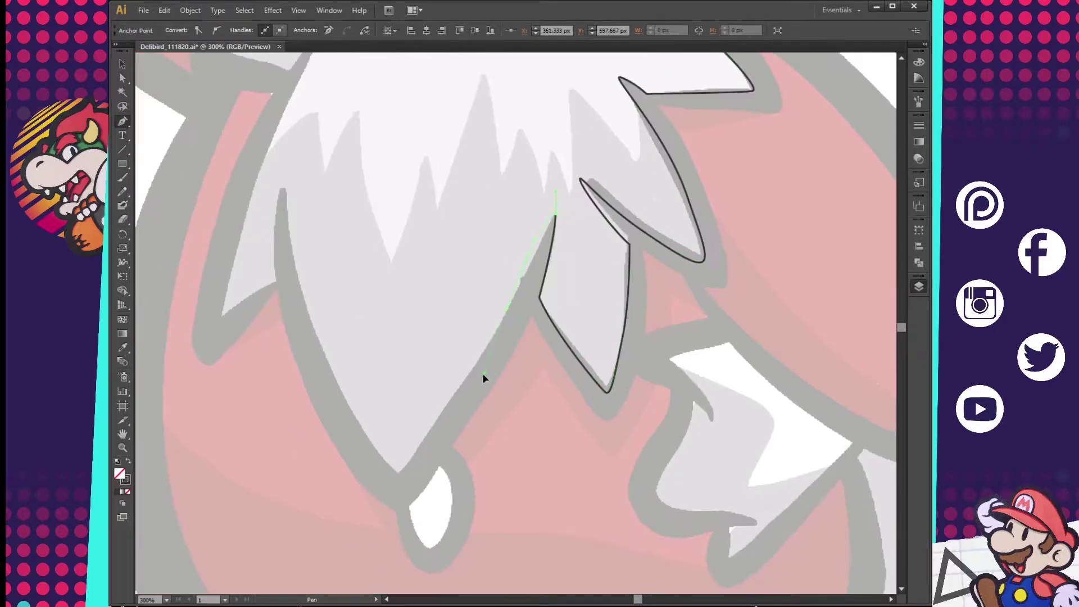
{"action": "left_click", "coordinate": [397, 475]}
{"action": "scroll", "coordinate": [381, 264], "scroll_direction": "left", "scroll_amount": 3}
{"action": "left_click", "coordinate": [388, 226]}
{"action": "left_click_drag", "start_coordinate": [393, 352], "coordinate": [383, 357]}
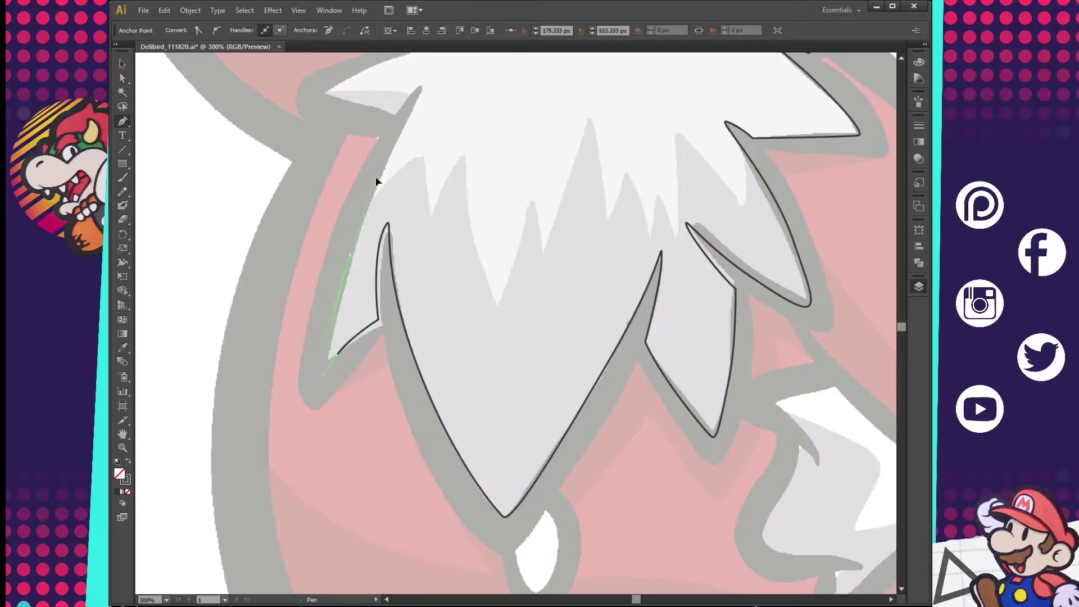
{"action": "scroll", "coordinate": [449, 330], "scroll_direction": "up", "scroll_amount": 5}
Step: Carry the outline up the beard's left side to the upper fur tip
{"action": "left_click", "coordinate": [391, 387]}
{"action": "left_click", "coordinate": [468, 213]}
{"action": "left_click", "coordinate": [437, 241]}
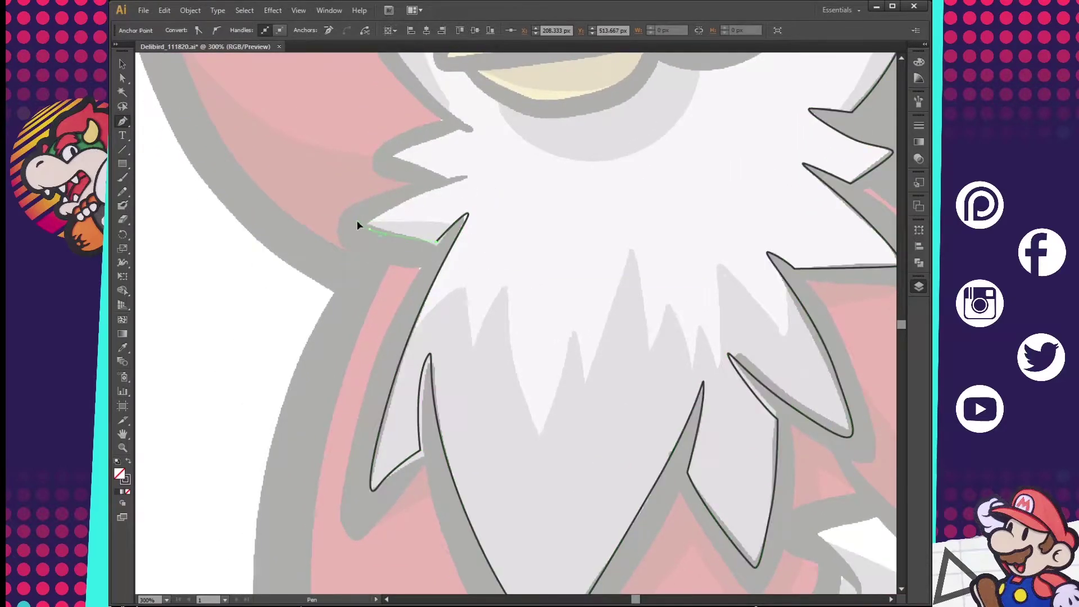
{"action": "left_click", "coordinate": [370, 228]}
{"action": "left_click_drag", "start_coordinate": [438, 180], "coordinate": [457, 173]}
{"action": "left_click", "coordinate": [394, 159]}
{"action": "left_click", "coordinate": [376, 156]}
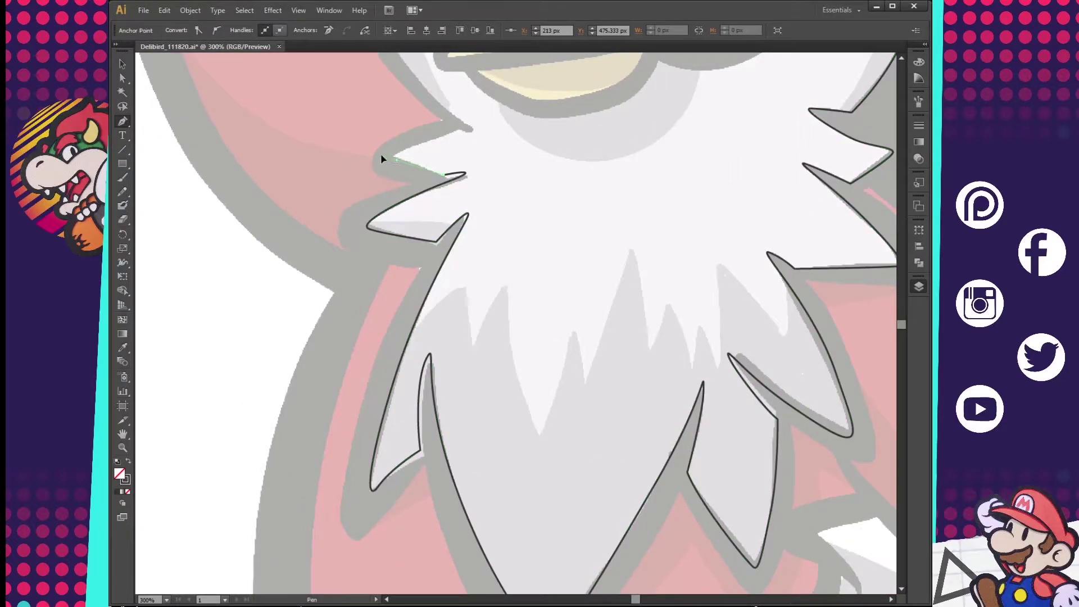
{"action": "left_click", "coordinate": [454, 130]}
Step: Deselect the finished fluff path and start a new curved path beside the face
{"action": "key", "text": "a"}
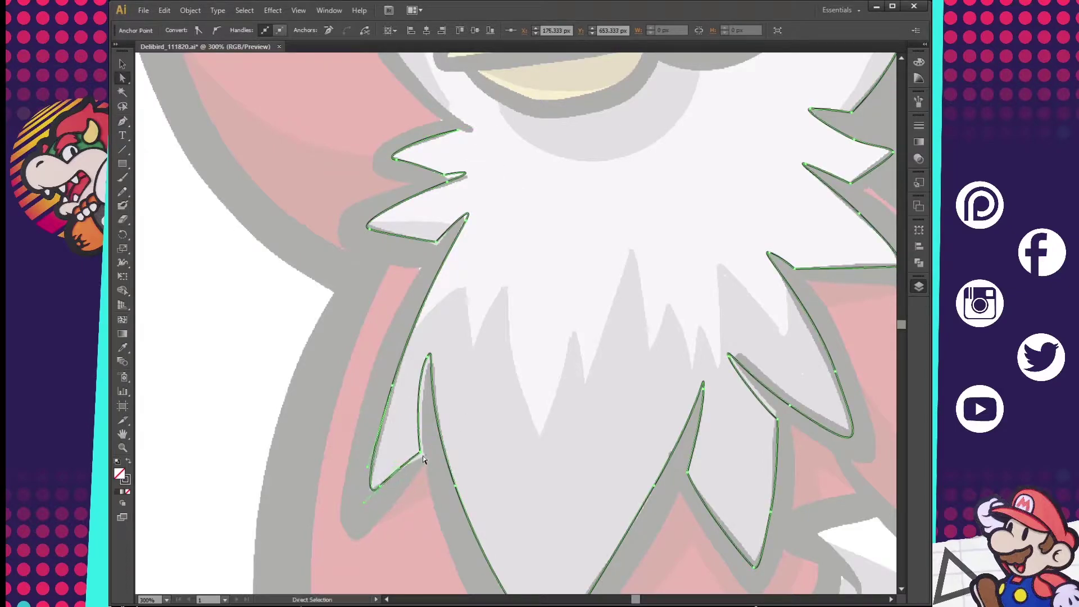
{"action": "key", "text": "ctrl+shift+a"}
{"action": "key", "text": "p"}
{"action": "scroll", "coordinate": [466, 362], "scroll_direction": "up", "scroll_amount": 5}
{"action": "left_click_drag", "start_coordinate": [469, 336], "coordinate": [487, 339]}
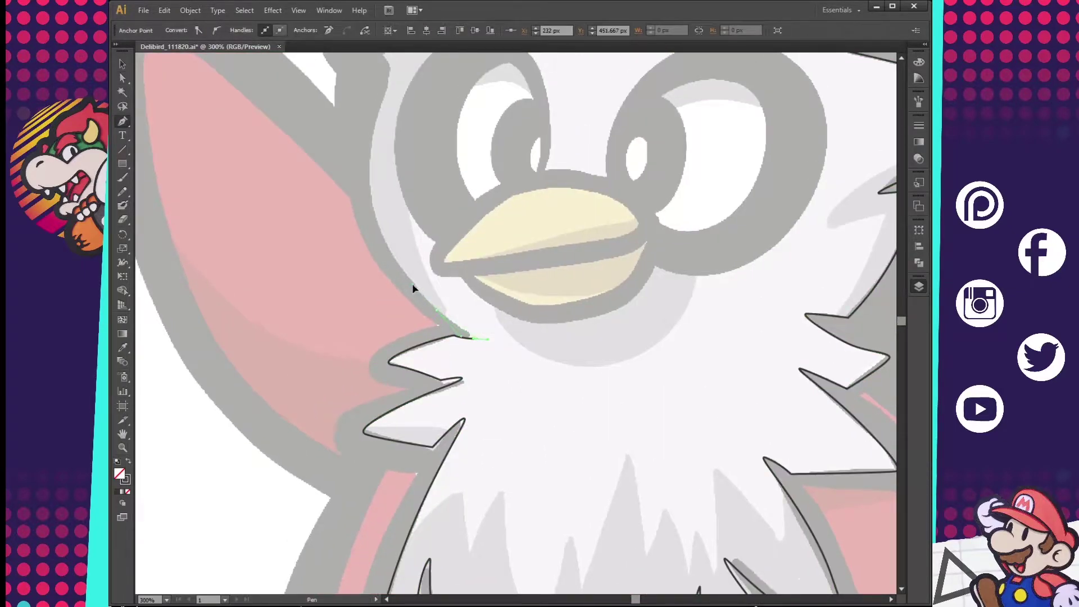
Step: Extend the curve beside the face, then trace a curve around the left eye
{"action": "scroll", "coordinate": [413, 283], "scroll_direction": "up", "scroll_amount": 3}
{"action": "scroll", "coordinate": [413, 284], "scroll_direction": "left", "scroll_amount": 3}
{"action": "left_click_drag", "start_coordinate": [491, 169], "coordinate": [475, 150]}
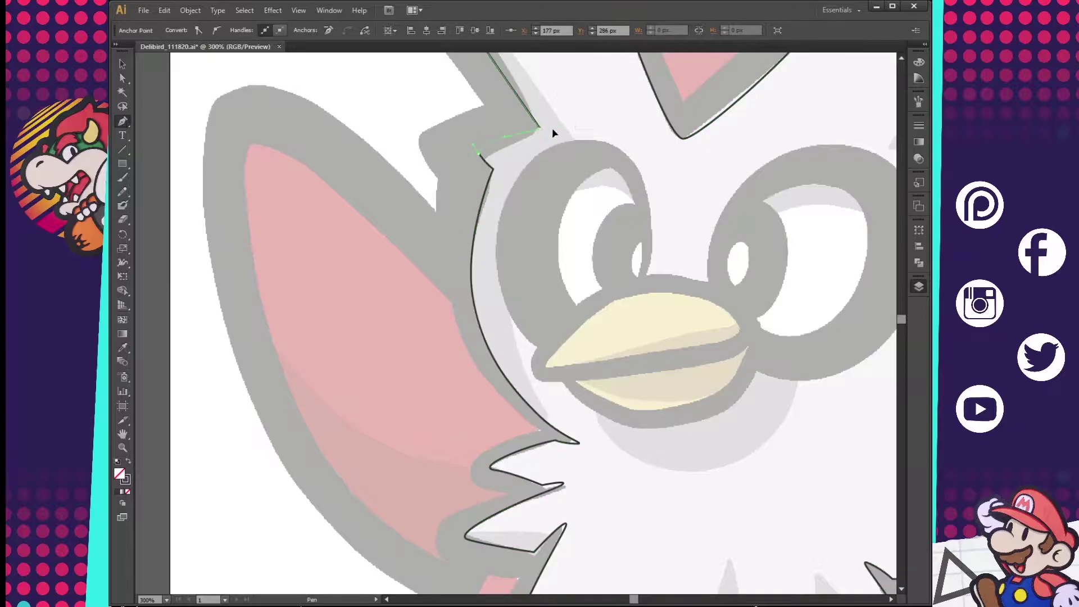
{"action": "key", "text": "ctrl+shift+a"}
{"action": "scroll", "coordinate": [619, 194], "scroll_direction": "right", "scroll_amount": 3}
{"action": "scroll", "coordinate": [590, 366], "scroll_direction": "up", "scroll_amount": 3}
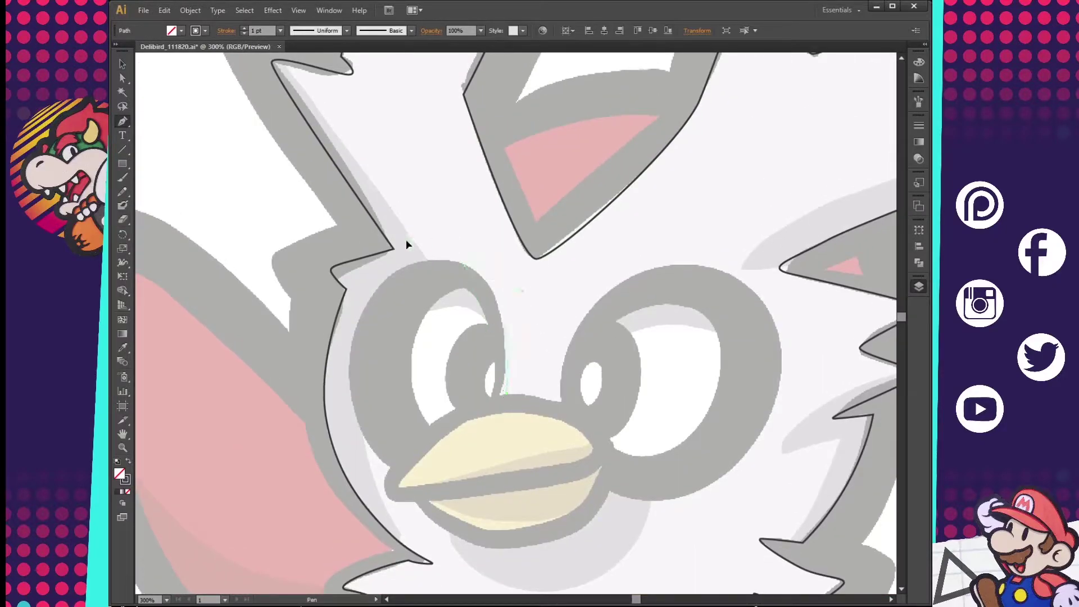
{"action": "left_click_drag", "start_coordinate": [347, 359], "coordinate": [345, 395]}
{"action": "left_click_drag", "start_coordinate": [387, 477], "coordinate": [413, 482]}
{"action": "scroll", "coordinate": [405, 477], "scroll_direction": "down", "scroll_amount": 2}
{"action": "scroll", "coordinate": [405, 478], "scroll_direction": "left", "scroll_amount": 1}
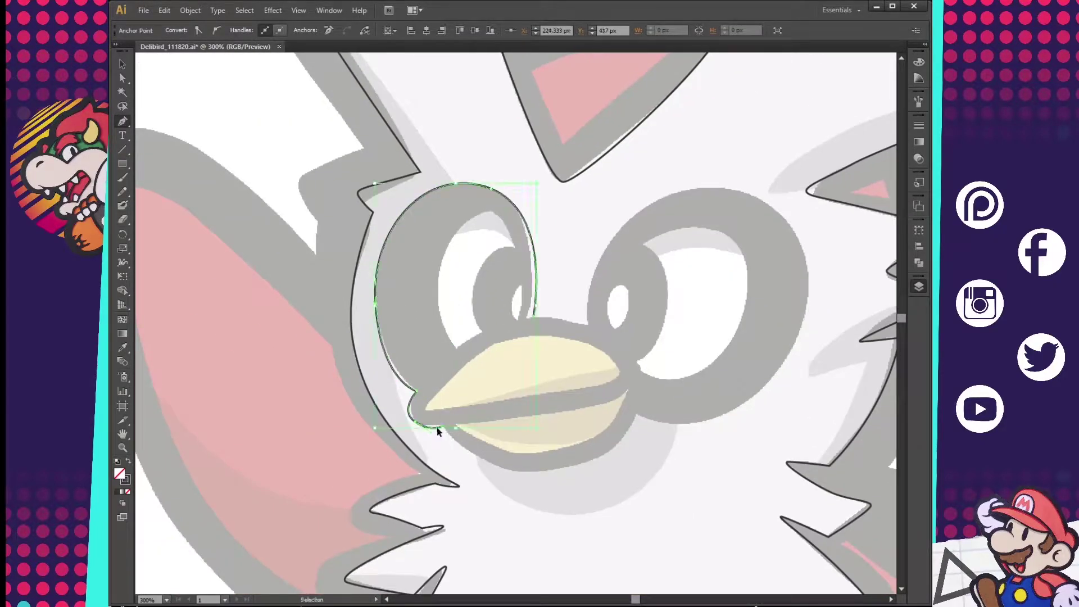
Step: Start the outline at the beak tip and run it along the beak's underside
{"action": "key", "text": "a"}
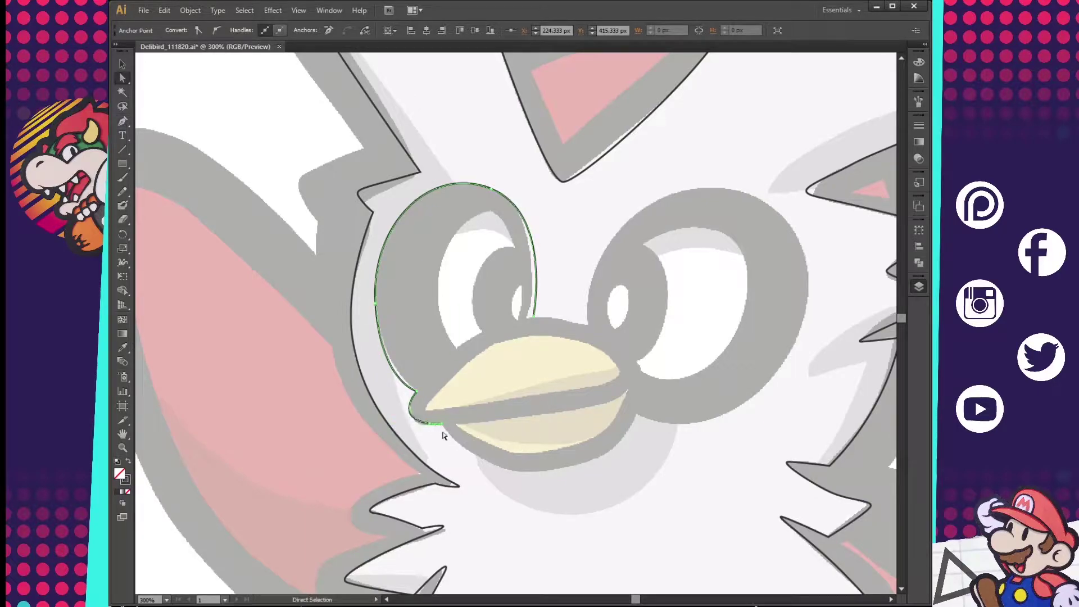
{"action": "key", "text": "p"}
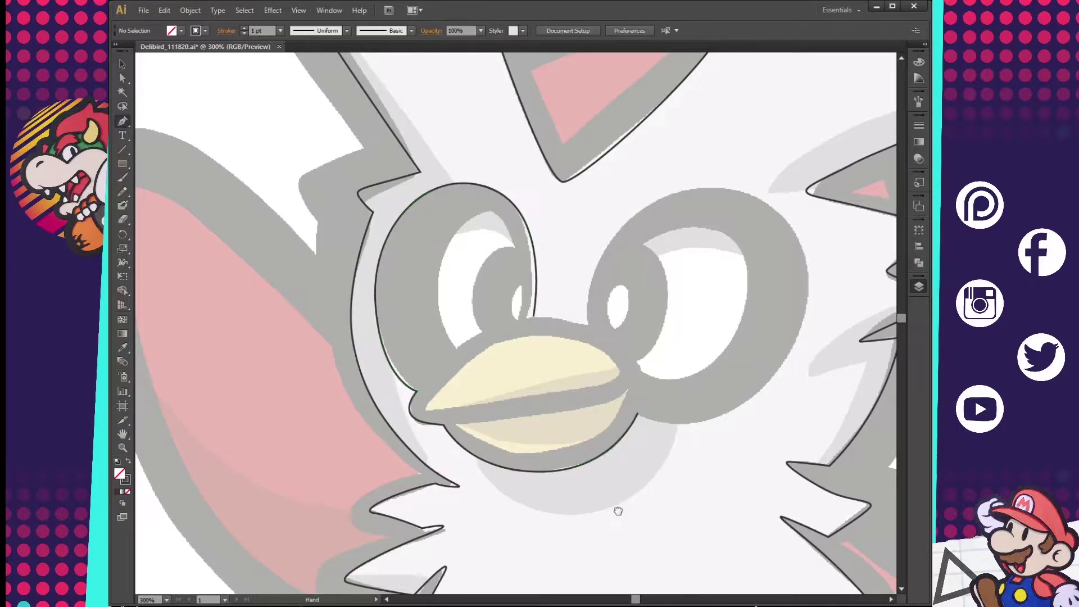
{"action": "scroll", "coordinate": [616, 507], "scroll_direction": "right", "scroll_amount": 3}
{"action": "left_click_drag", "start_coordinate": [369, 415], "coordinate": [465, 347]}
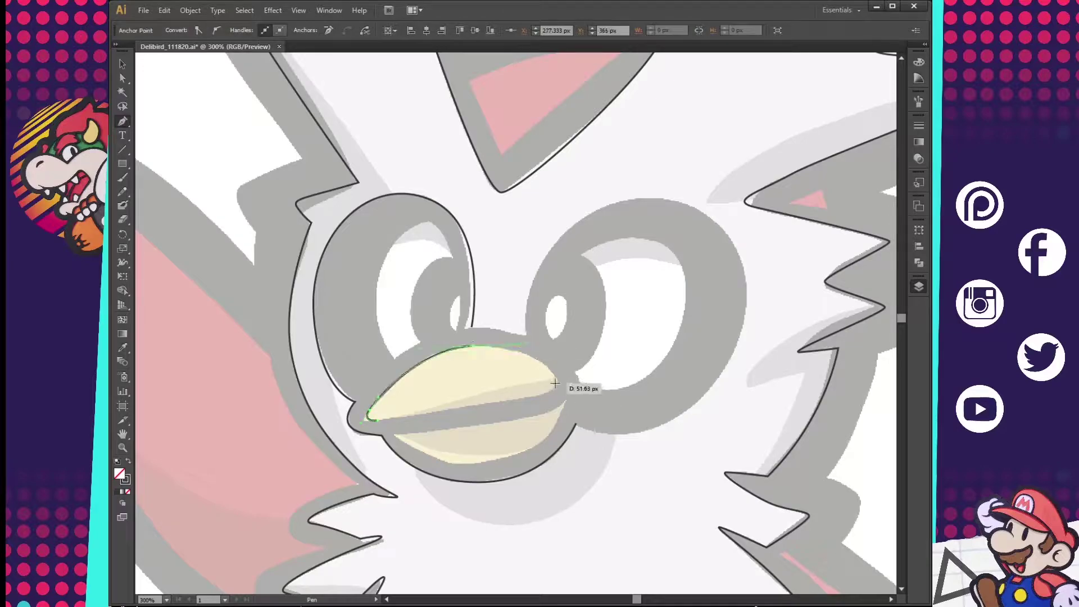
{"action": "key", "text": "p"}
{"action": "left_click", "coordinate": [396, 434]}
{"action": "left_click", "coordinate": [565, 403]}
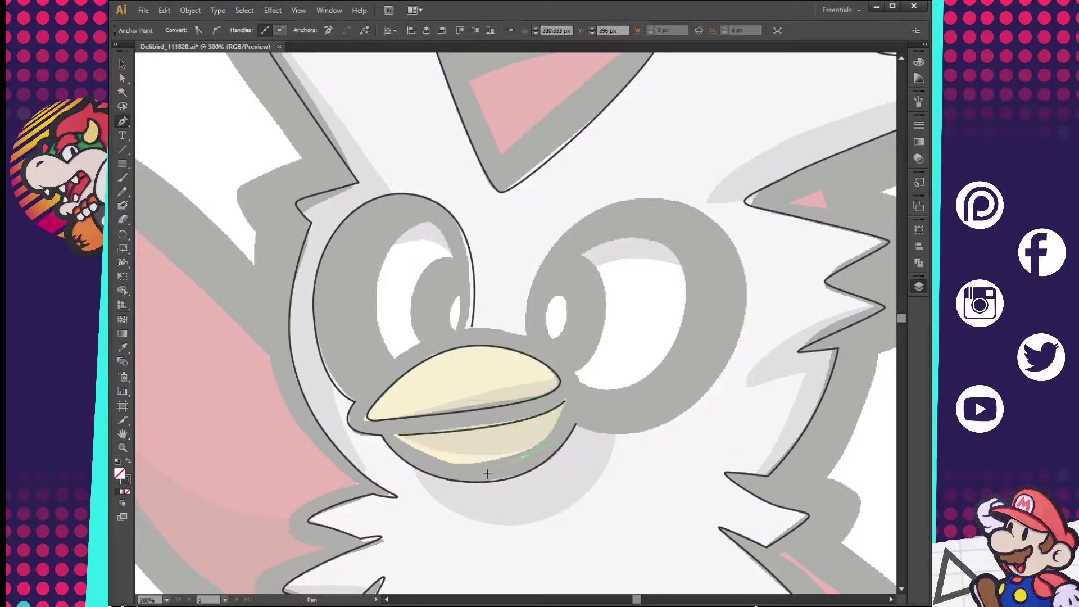
Step: Carry the outline around the left eye and over the right eye, then finish and deselect it
{"action": "scroll", "coordinate": [521, 495], "scroll_direction": "up", "scroll_amount": 2}
{"action": "left_click", "coordinate": [522, 398]}
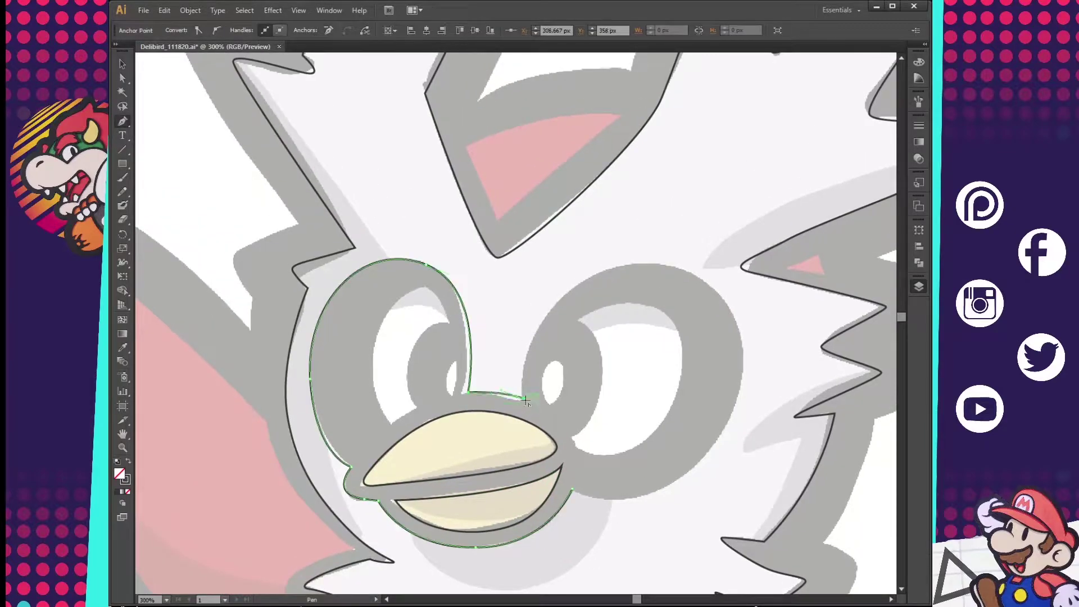
{"action": "left_click_drag", "start_coordinate": [559, 374], "coordinate": [513, 294]}
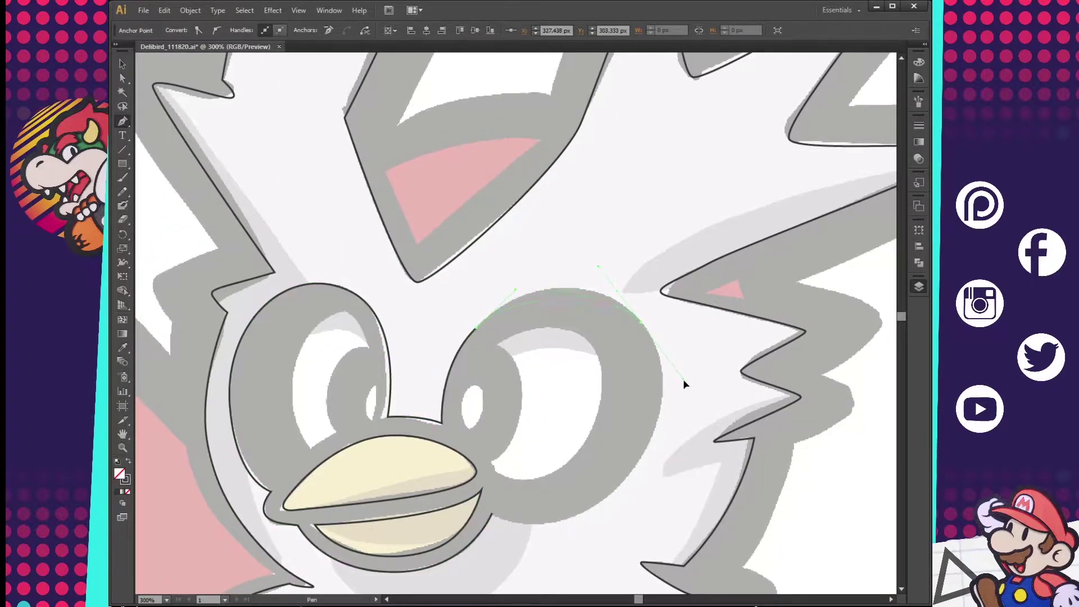
{"action": "left_click_drag", "start_coordinate": [684, 381], "coordinate": [609, 414]}
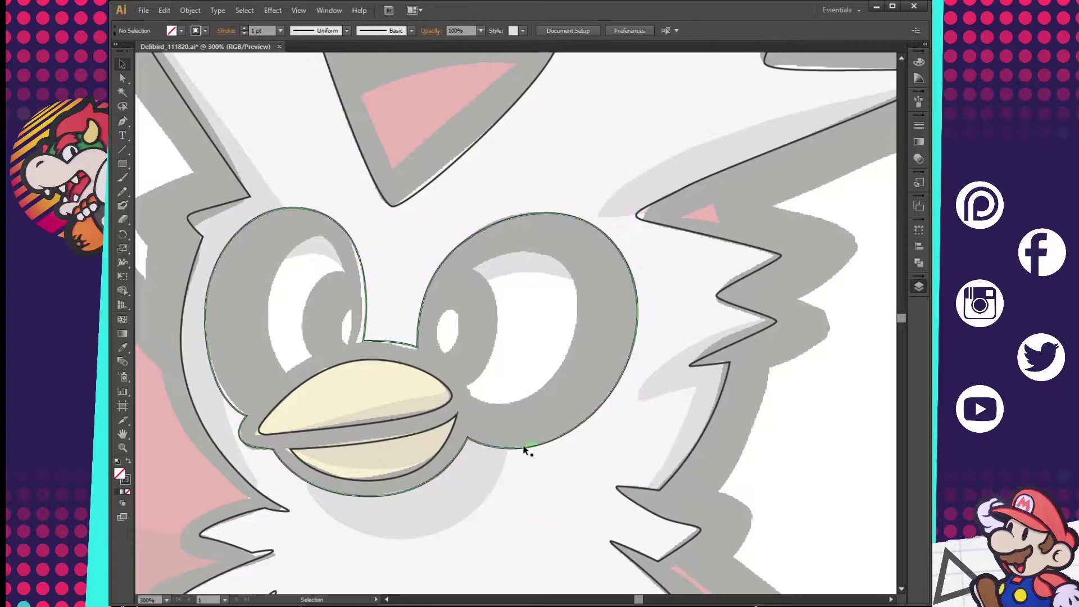
{"action": "key", "text": "v"}
{"action": "key", "text": "ctrl+shift+a"}
{"action": "key", "text": "ctrl+plus"}
Step: Trace the left eye white as a closed curved path and tweak one of its anchors
{"action": "key", "text": "p"}
{"action": "left_click", "coordinate": [455, 236]}
{"action": "left_click_drag", "start_coordinate": [407, 163], "coordinate": [366, 144]}
{"action": "left_click_drag", "start_coordinate": [304, 292], "coordinate": [288, 388]}
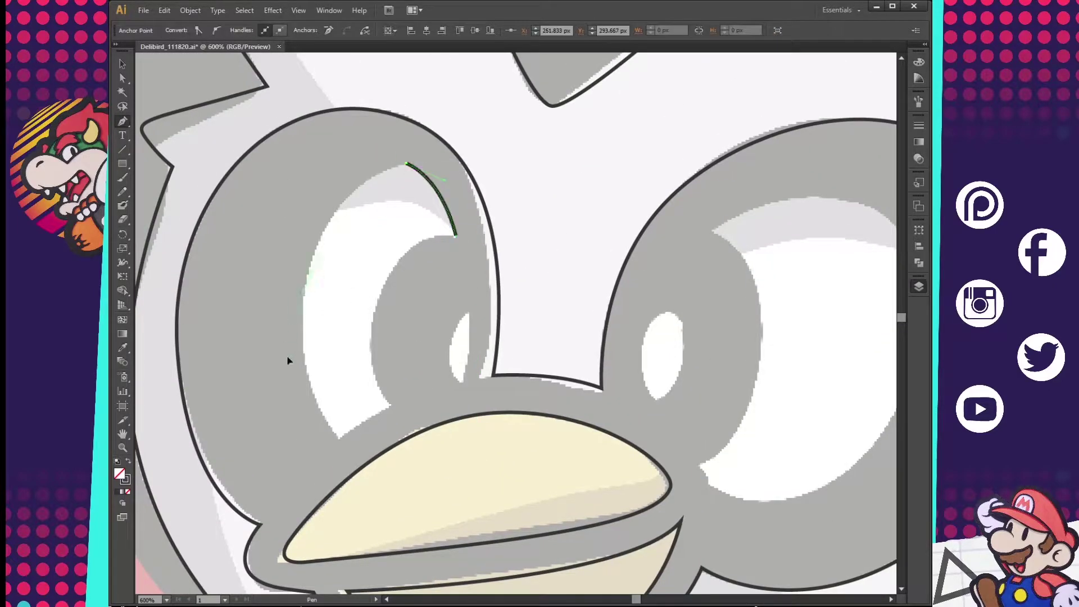
{"action": "left_click", "coordinate": [337, 438]}
{"action": "left_click", "coordinate": [394, 407]}
{"action": "left_click_drag", "start_coordinate": [374, 309], "coordinate": [390, 225]}
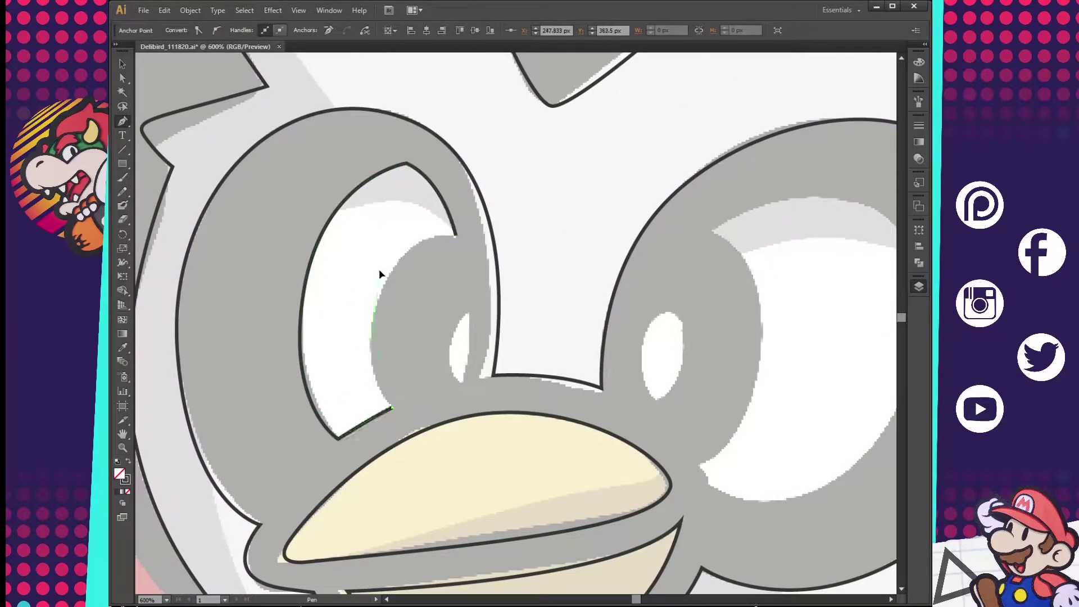
{"action": "left_click", "coordinate": [460, 237]}
{"action": "key", "text": "a"}
{"action": "left_click", "coordinate": [375, 310]}
{"action": "key", "text": "ctrl+shift+a"}
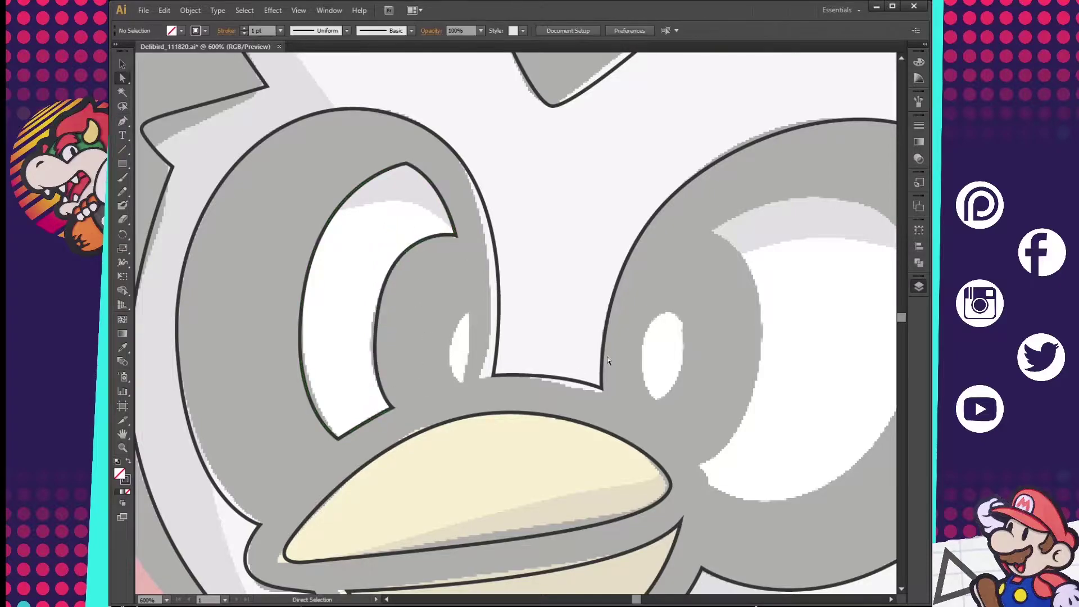
Step: Trace the left and right pupils as small closed shapes
{"action": "key", "text": "p"}
{"action": "left_click", "coordinate": [464, 308]}
{"action": "left_click", "coordinate": [464, 382]}
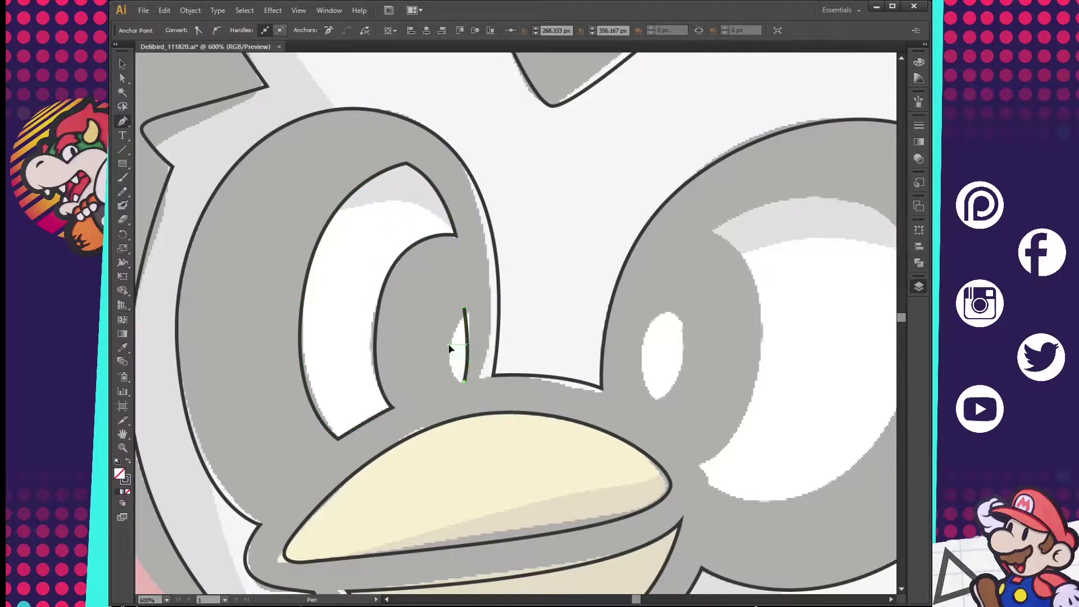
{"action": "left_click", "coordinate": [468, 308]}
{"action": "scroll", "coordinate": [518, 279], "scroll_direction": "right", "scroll_amount": 5}
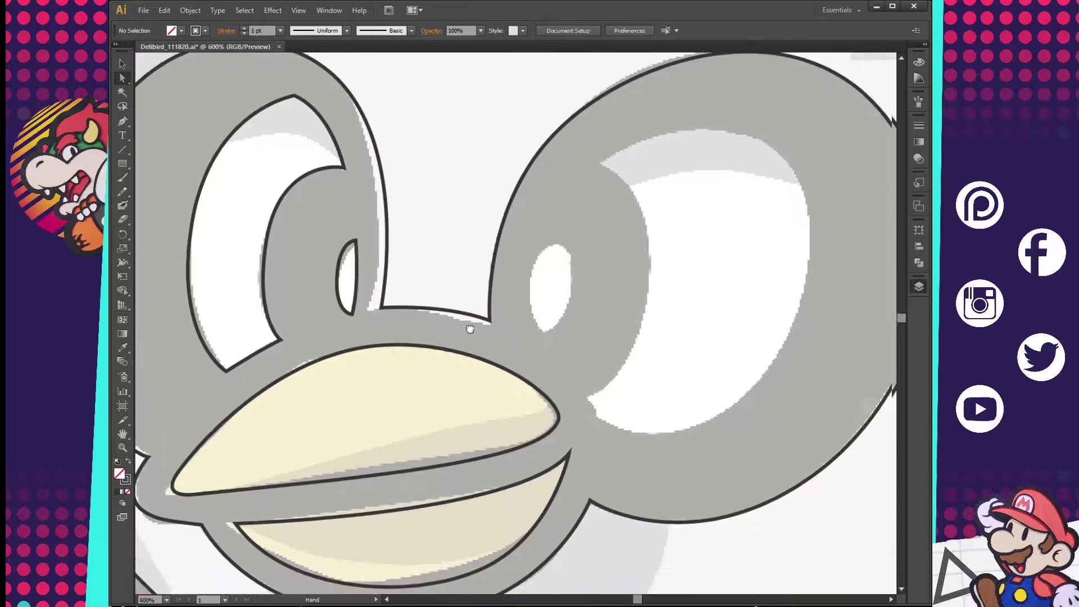
{"action": "scroll", "coordinate": [455, 305], "scroll_direction": "down", "scroll_amount": 1}
{"action": "left_click", "coordinate": [456, 305]}
{"action": "left_click_drag", "start_coordinate": [478, 270], "coordinate": [502, 270]}
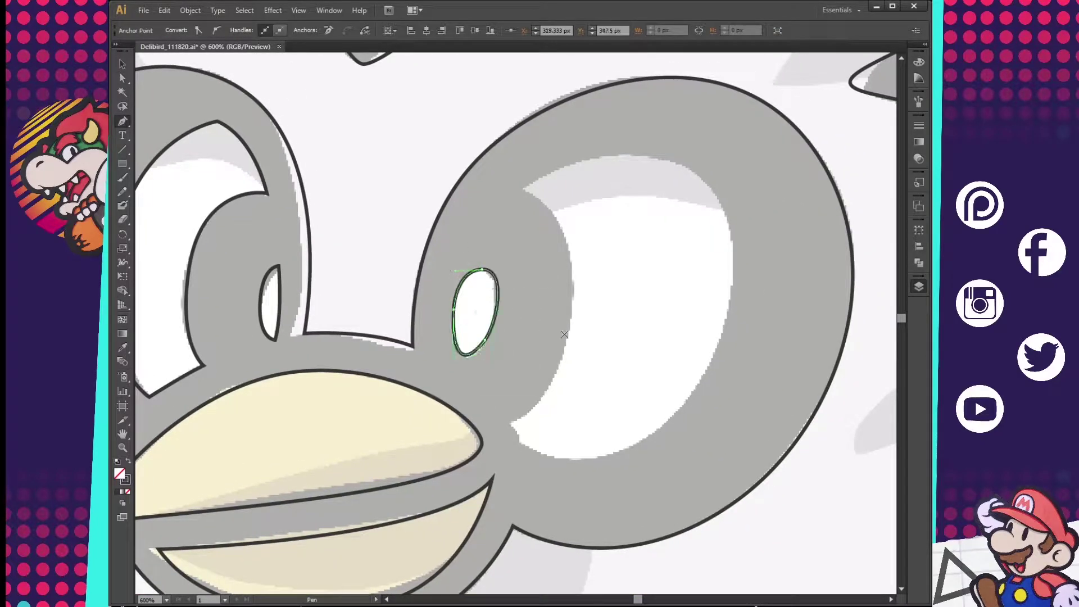
{"action": "key", "text": "ctrl+shift+a"}
{"action": "left_click", "coordinate": [480, 271]}
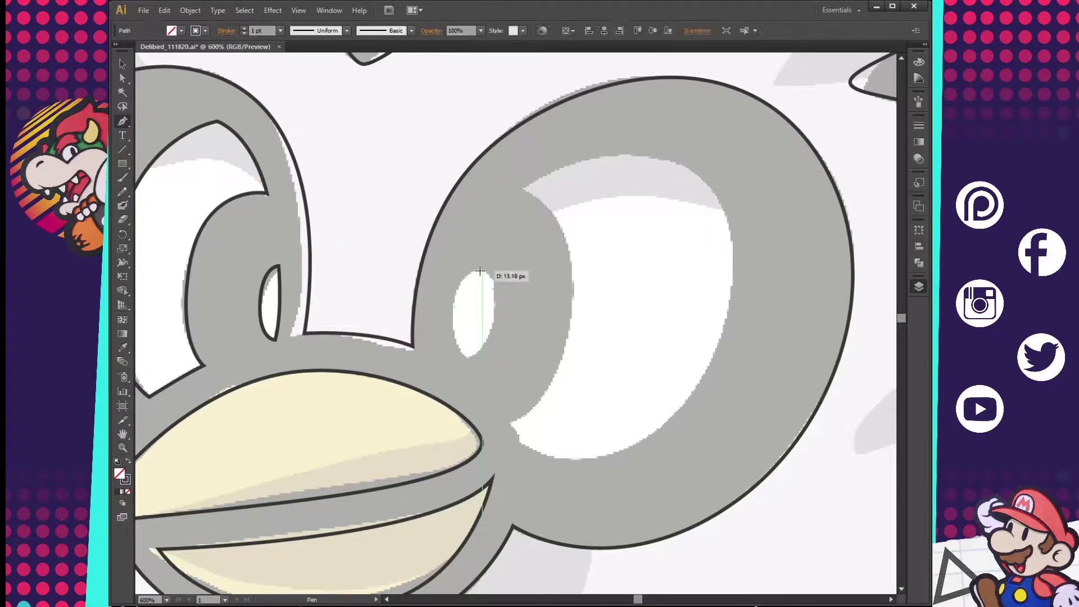
{"action": "left_click_drag", "start_coordinate": [480, 272], "coordinate": [508, 270]}
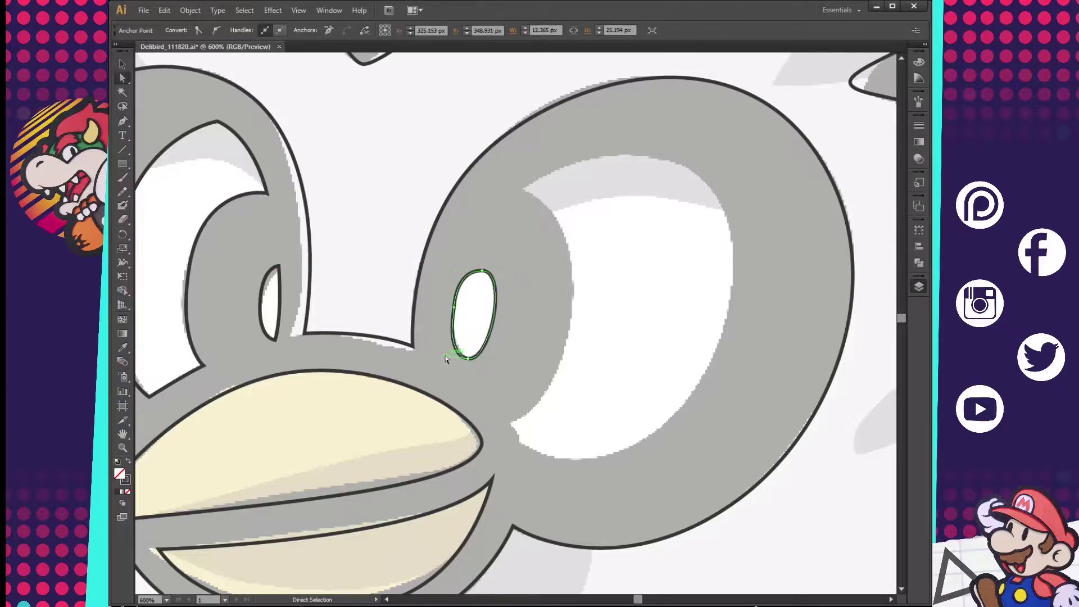
{"action": "key", "text": "ctrl+shift+a"}
Step: Trace the right eye white's inner edge and close it into a shape
{"action": "left_click_drag", "start_coordinate": [564, 366], "coordinate": [515, 334]}
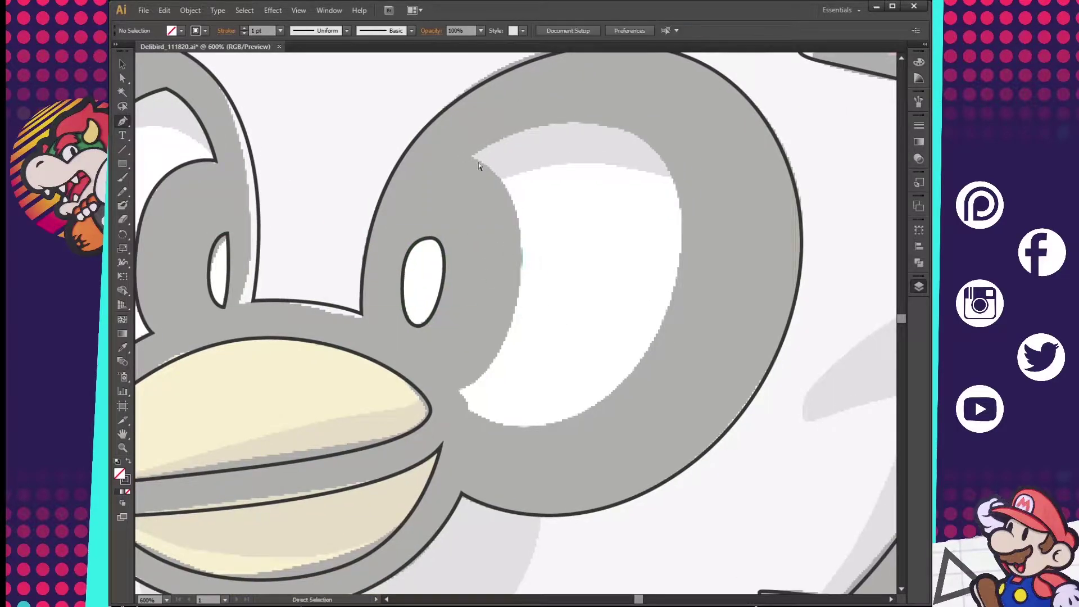
{"action": "left_click", "coordinate": [498, 394], "text": "ctrl"}
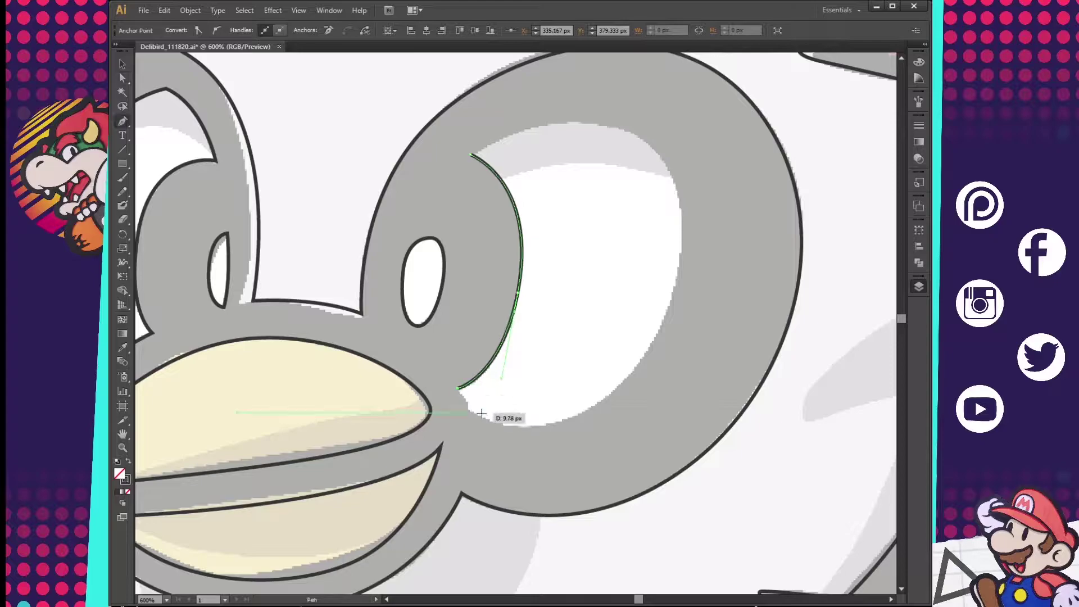
{"action": "left_click_drag", "start_coordinate": [506, 433], "coordinate": [365, 477]}
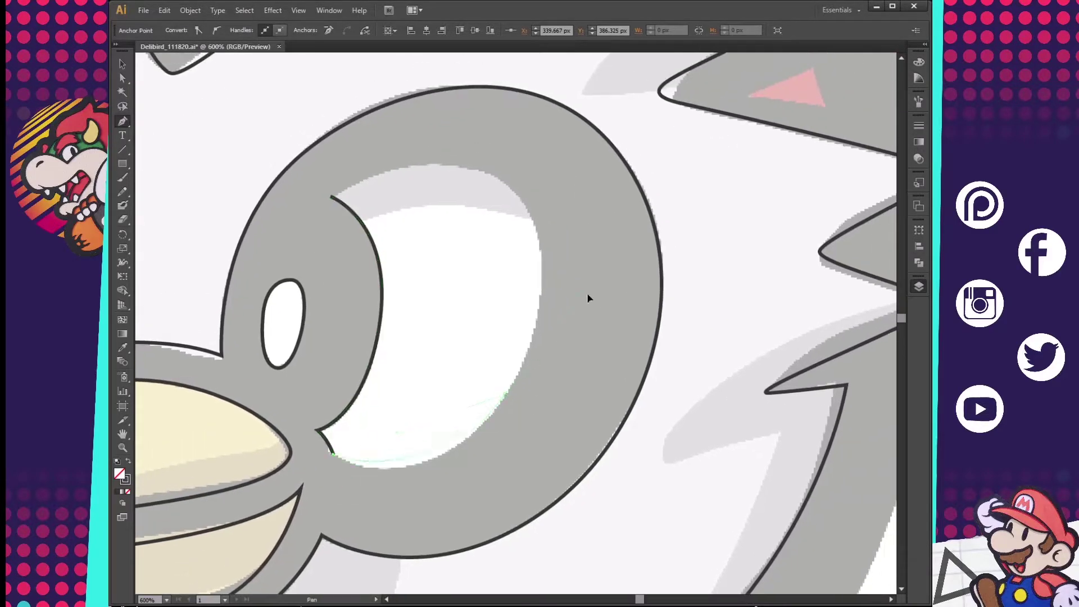
{"action": "left_click_drag", "start_coordinate": [505, 393], "coordinate": [599, 274]}
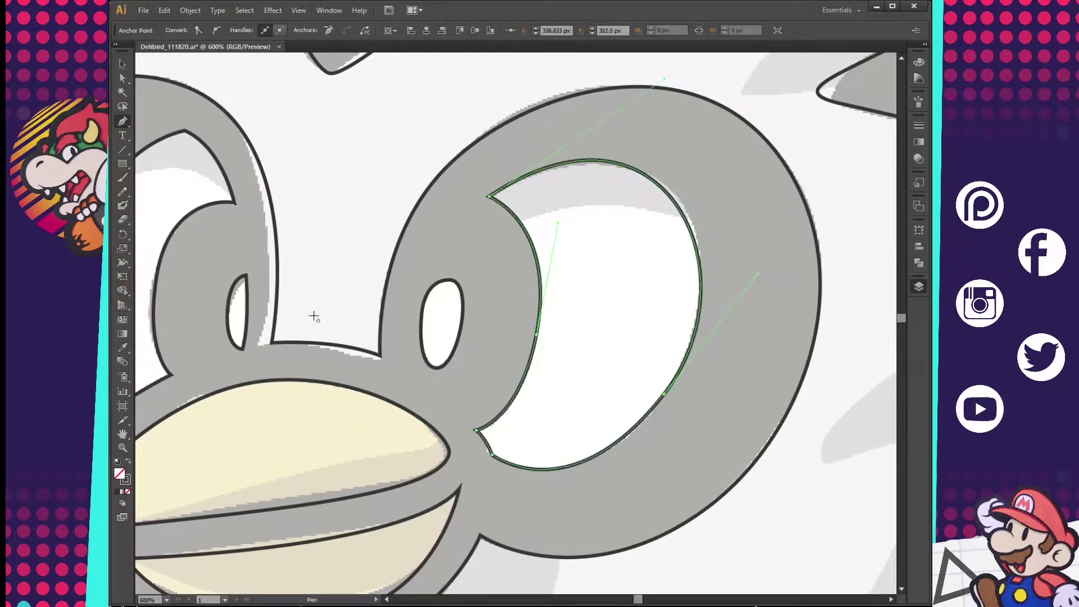
{"action": "left_click", "coordinate": [431, 208]}
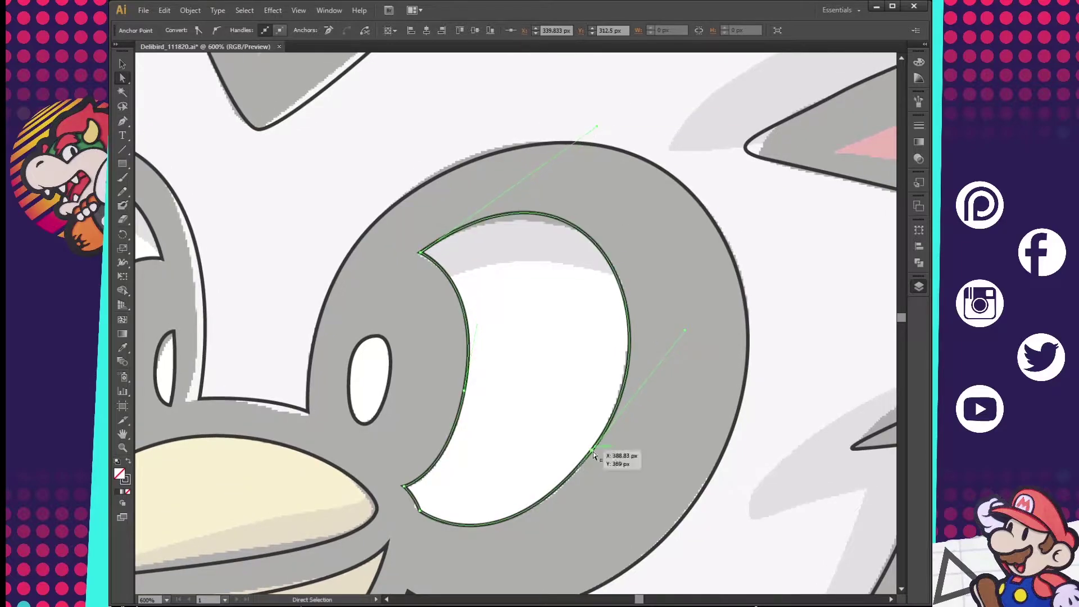
{"action": "key", "text": "ctrl+shift+a"}
Step: Select the eye and beak paths together, reframe the face, then deselect
{"action": "left_click_drag", "start_coordinate": [463, 438], "coordinate": [650, 231]}
{"action": "key", "text": "ctrl+minus"}
{"action": "key", "text": "ctrl+minus"}
{"action": "left_click_drag", "start_coordinate": [457, 270], "coordinate": [650, 481]}
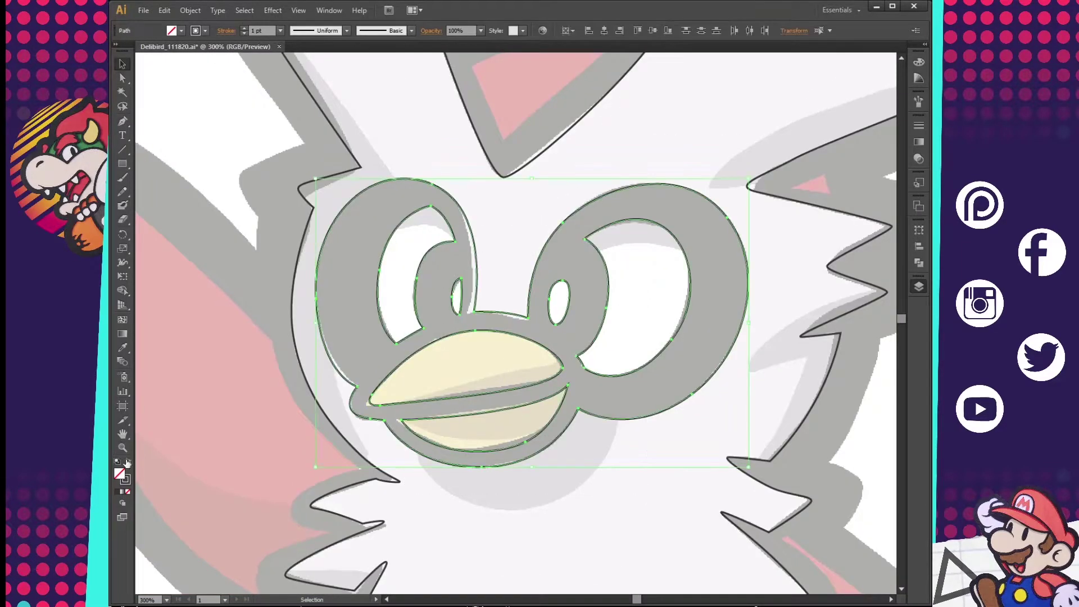
{"action": "key", "text": "ctrl+0"}
{"action": "key", "text": "ctrl+plus"}
{"action": "key", "text": "ctrl+plus"}
{"action": "key", "text": "ctrl+plus"}
{"action": "key", "text": "ctrl+shift+bracketleft"}
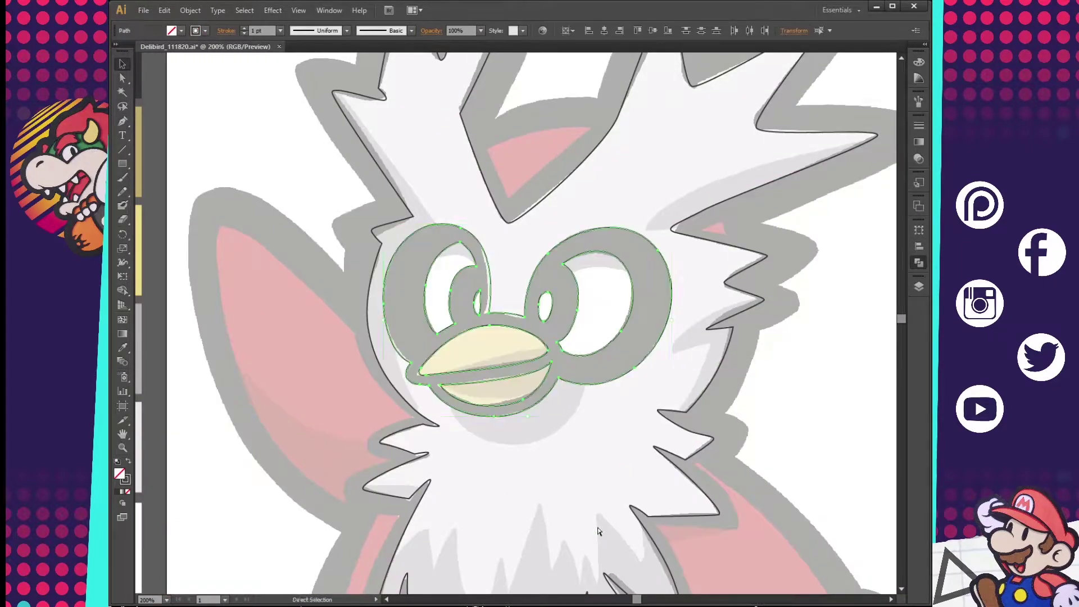
{"action": "key", "text": "ctrl+shift+a"}
Step: Begin a curved path along the red edge below the white fluff
{"action": "mouse_move", "coordinate": [588, 510]}
{"action": "left_mouse_down"}
{"action": "mouse_move", "coordinate": [313, 305]}
{"action": "mouse_move", "coordinate": [347, 318]}
{"action": "mouse_move", "coordinate": [416, 316]}
{"action": "left_mouse_up"}
{"action": "key", "text": "ctrl+plus"}
{"action": "key", "text": "p"}
{"action": "left_click_drag", "start_coordinate": [510, 270], "coordinate": [440, 154]}
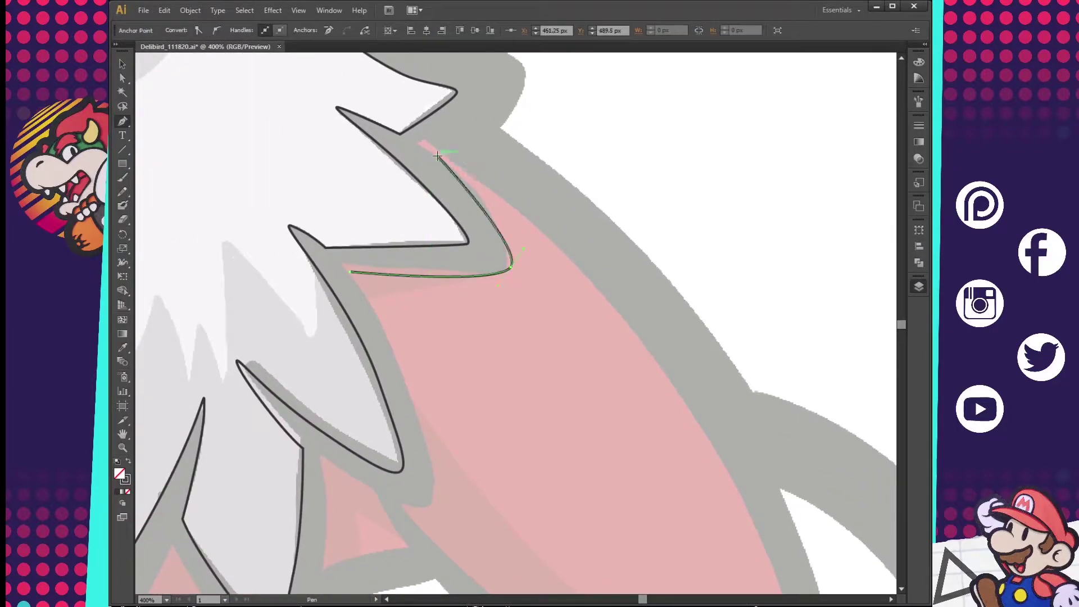
Step: Draw a small closed triangle over the red gap along the edge
{"action": "scroll", "coordinate": [463, 315], "scroll_direction": "down", "scroll_amount": 3}
{"action": "key", "text": "ctrl+minus"}
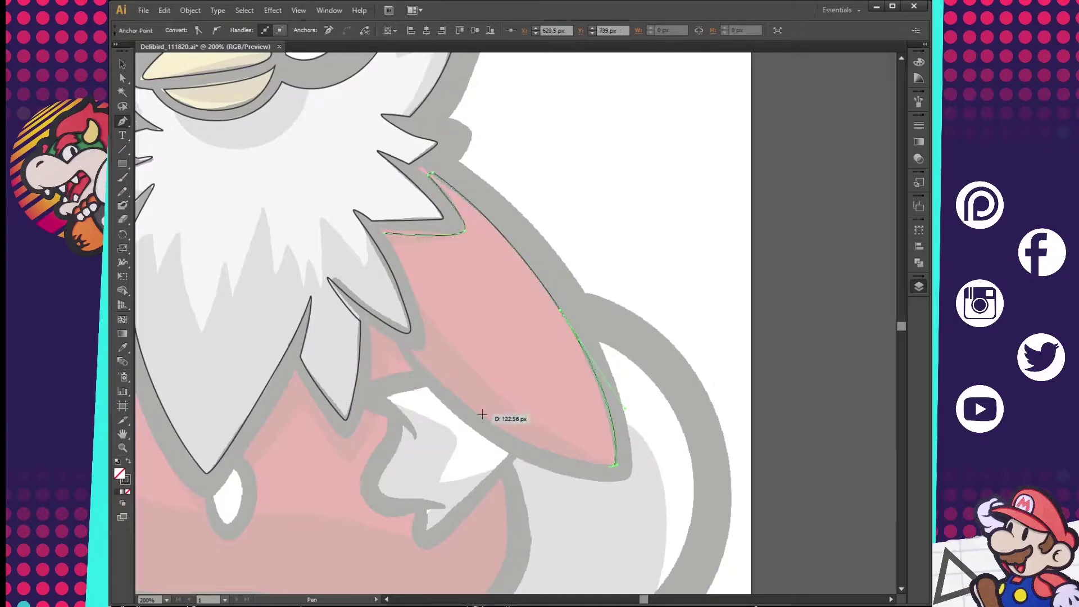
{"action": "left_click_drag", "start_coordinate": [415, 346], "coordinate": [427, 325]}
{"action": "key", "text": "ctrl+plus"}
{"action": "key", "text": "ctrl+plus"}
{"action": "key", "text": "ctrl+plus"}
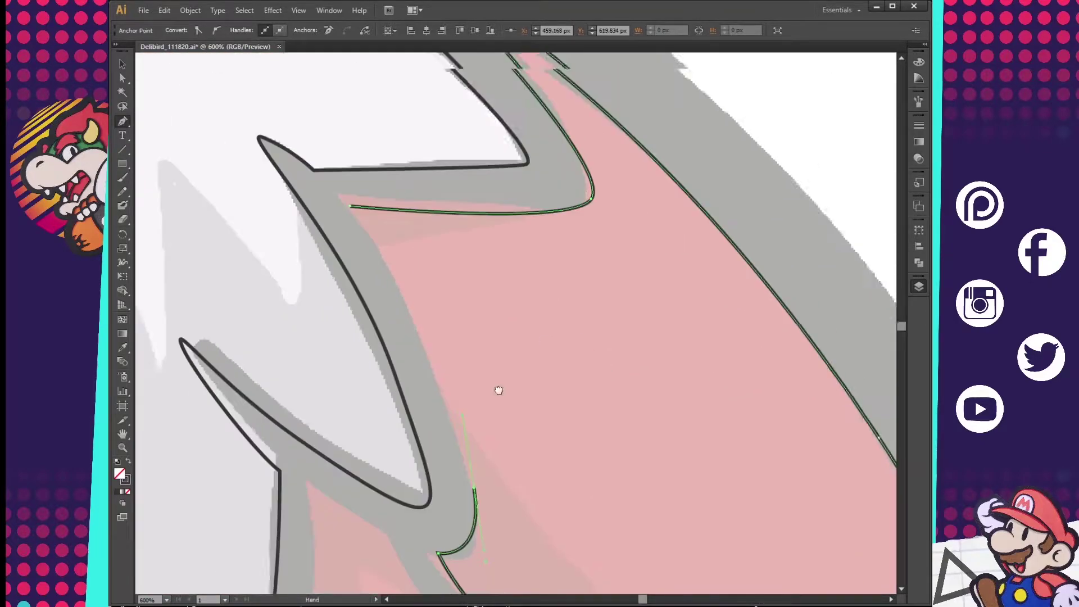
{"action": "scroll", "coordinate": [498, 390], "scroll_direction": "down", "scroll_amount": 5}
{"action": "scroll", "coordinate": [506, 453], "scroll_direction": "left", "scroll_amount": 5}
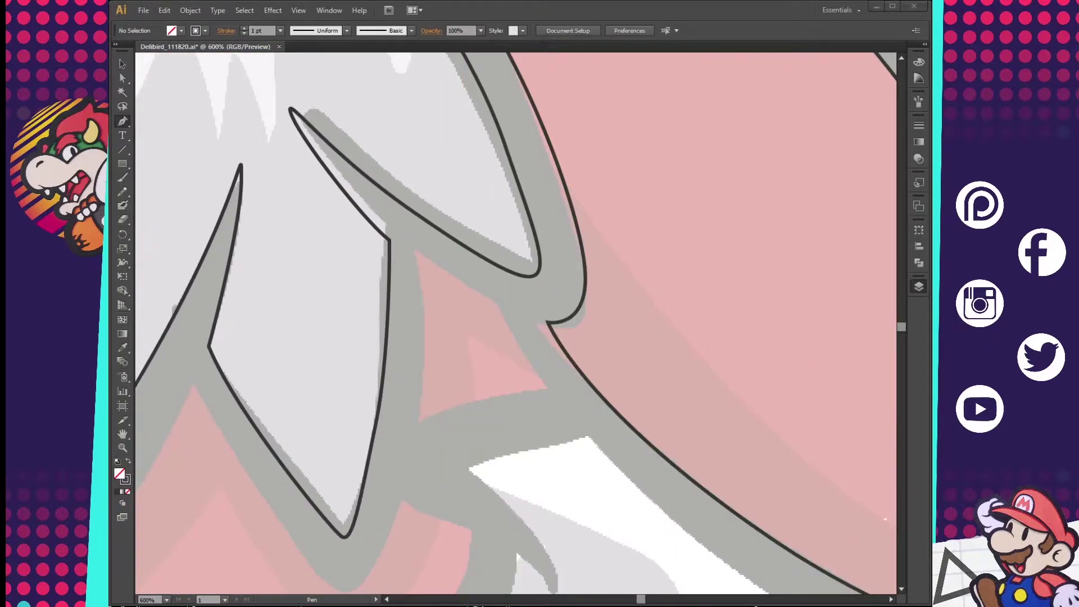
{"action": "left_click_drag", "start_coordinate": [420, 258], "coordinate": [489, 299]}
{"action": "left_click", "coordinate": [502, 304]}
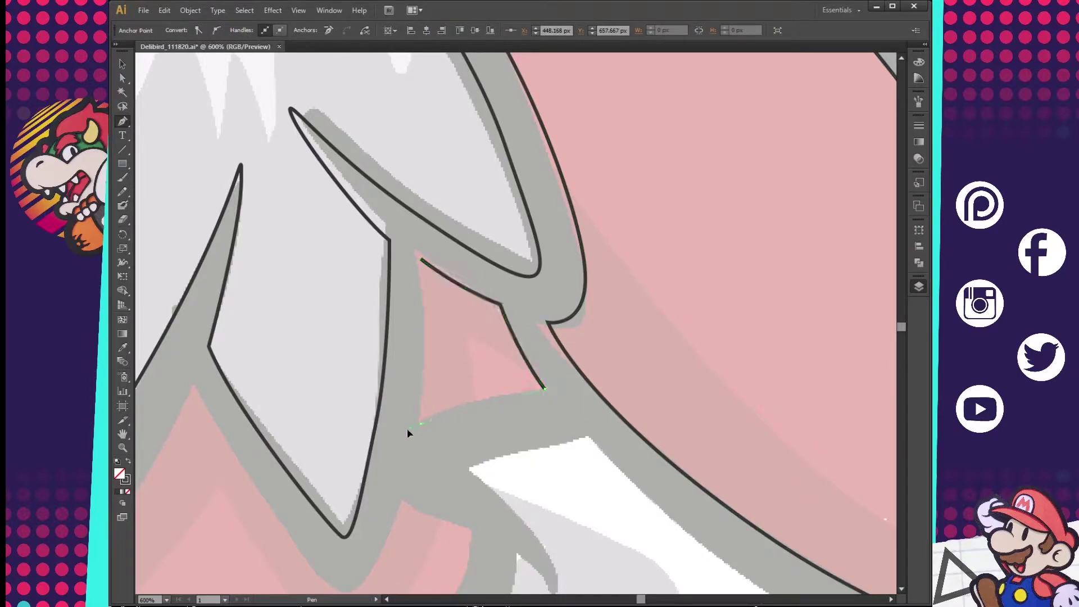
{"action": "left_click", "coordinate": [421, 259]}
Step: Trace a curved path around the fluff's lower loop and up the left body edge
{"action": "scroll", "coordinate": [481, 506], "scroll_direction": "down", "scroll_amount": 5}
{"action": "left_click_drag", "start_coordinate": [345, 348], "coordinate": [366, 344]}
{"action": "left_click_drag", "start_coordinate": [293, 292], "coordinate": [454, 419]}
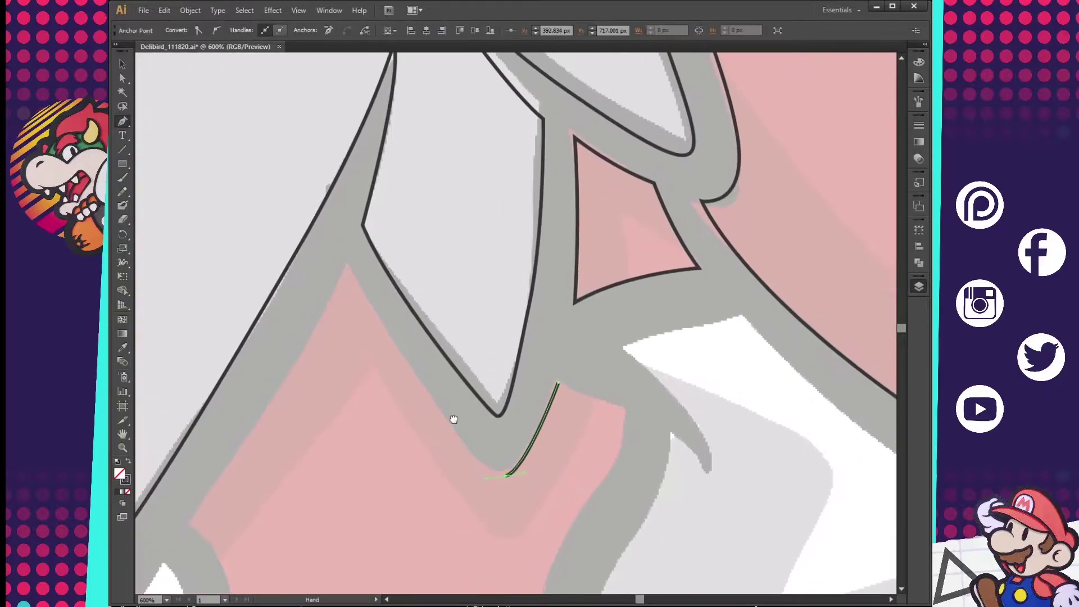
{"action": "mouse_move", "coordinate": [514, 482]}
{"action": "left_mouse_down"}
{"action": "mouse_move", "coordinate": [337, 385]}
{"action": "mouse_move", "coordinate": [452, 194]}
{"action": "left_mouse_up"}
{"action": "mouse_move", "coordinate": [490, 320]}
{"action": "left_mouse_down"}
{"action": "mouse_move", "coordinate": [472, 418]}
{"action": "mouse_move", "coordinate": [352, 405]}
{"action": "left_mouse_up"}
{"action": "mouse_move", "coordinate": [337, 308]}
{"action": "left_mouse_down"}
{"action": "mouse_move", "coordinate": [338, 290]}
{"action": "mouse_move", "coordinate": [569, 386]}
{"action": "left_mouse_up"}
{"action": "key", "text": "ctrl+minus"}
{"action": "key", "text": "ctrl+minus"}
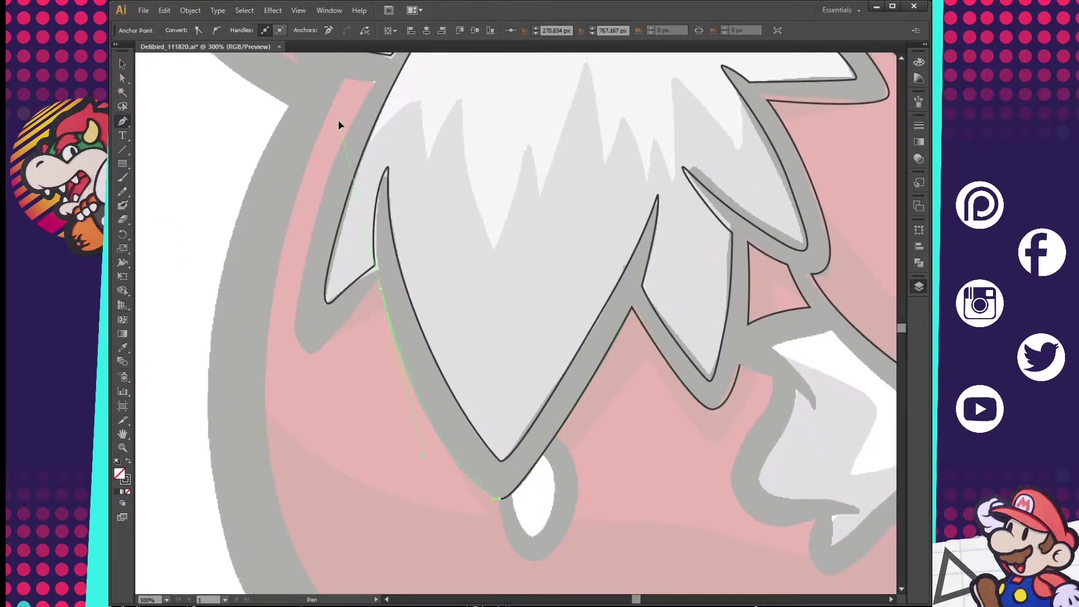
{"action": "left_click_drag", "start_coordinate": [296, 356], "coordinate": [376, 524]}
{"action": "left_click_drag", "start_coordinate": [454, 248], "coordinate": [490, 221]}
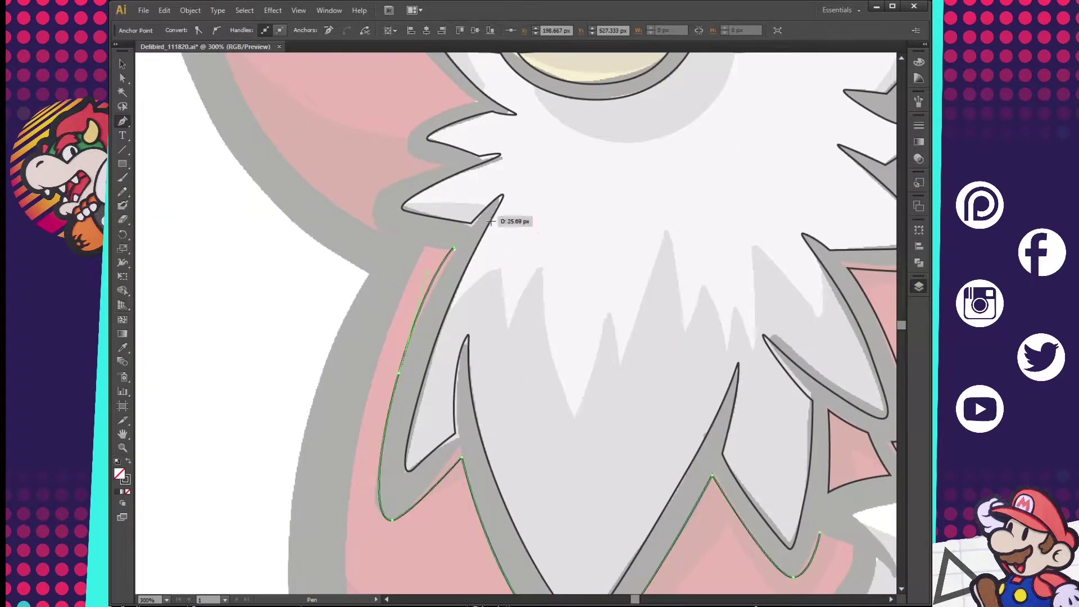
{"action": "left_click_drag", "start_coordinate": [427, 337], "coordinate": [444, 359]}
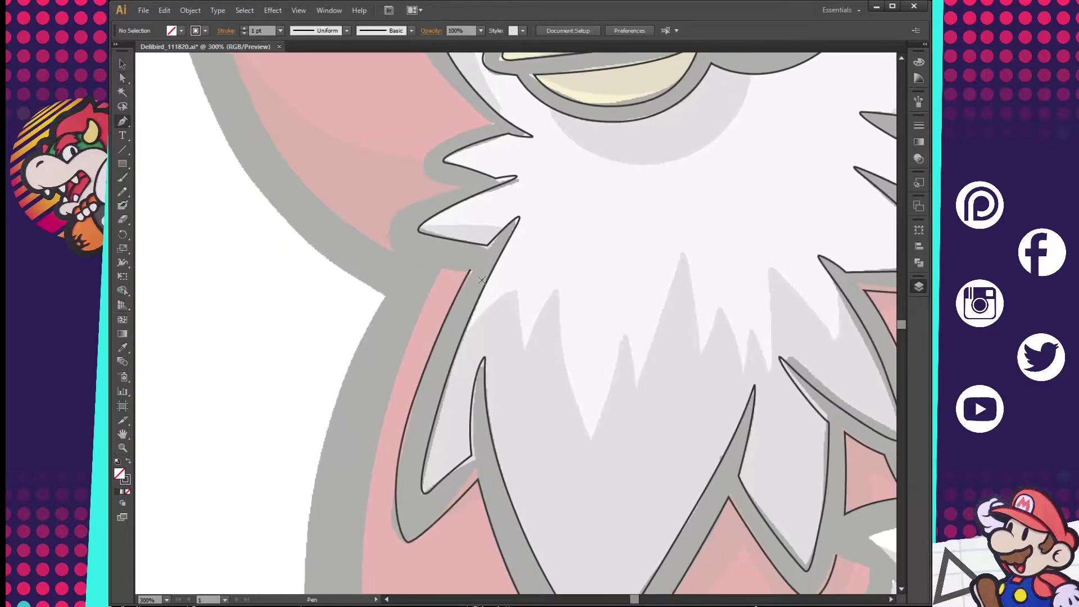
{"action": "left_click_drag", "start_coordinate": [442, 269], "coordinate": [419, 362]}
{"action": "key", "text": "ctrl+plus"}
{"action": "key", "text": "ctrl+plus"}
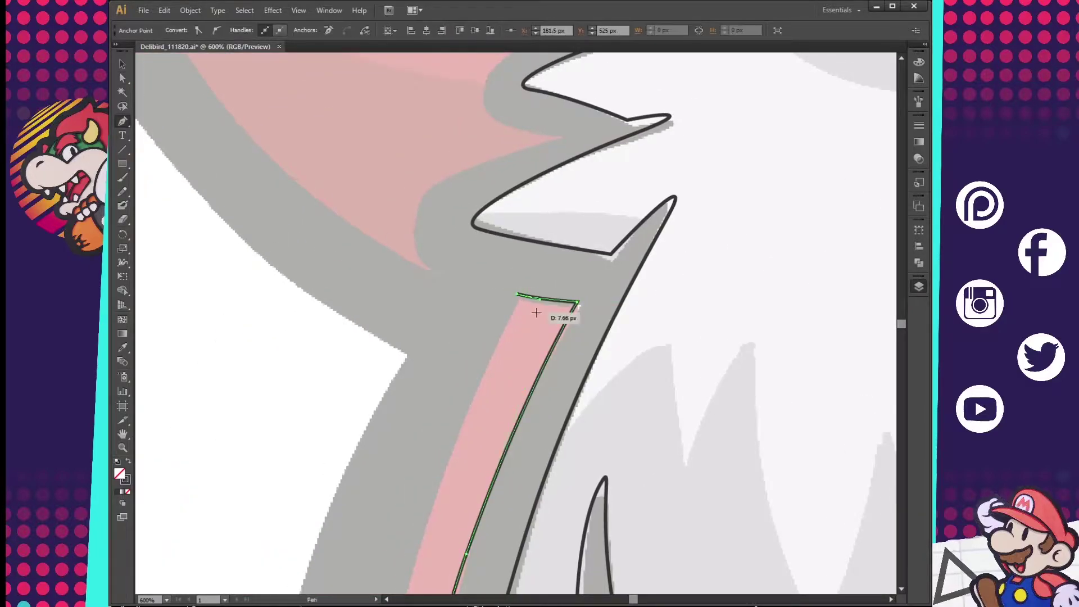
{"action": "key", "text": "ctrl+minus"}
{"action": "key", "text": "ctrl+minus"}
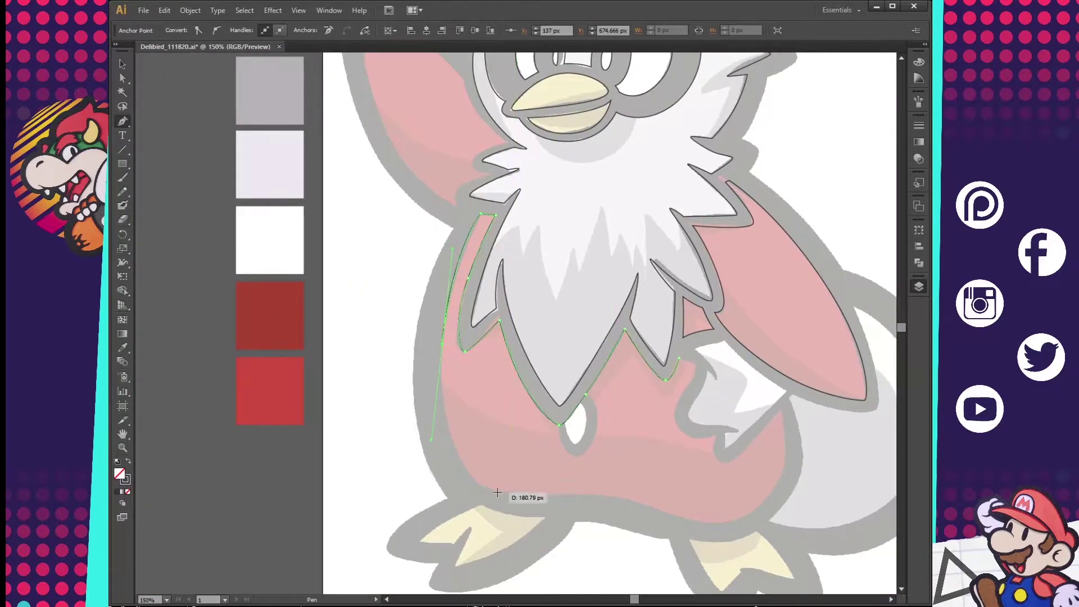
Step: Curve the outline along the belly's bottom and adjust the bottom anchor's handles
{"action": "left_click", "coordinate": [497, 492]}
{"action": "scroll", "coordinate": [607, 467], "scroll_direction": "down", "scroll_amount": 2}
{"action": "scroll", "coordinate": [607, 467], "scroll_direction": "right", "scroll_amount": 5}
{"action": "left_click", "coordinate": [546, 450]}
{"action": "left_click_drag", "start_coordinate": [588, 341], "coordinate": [582, 331]}
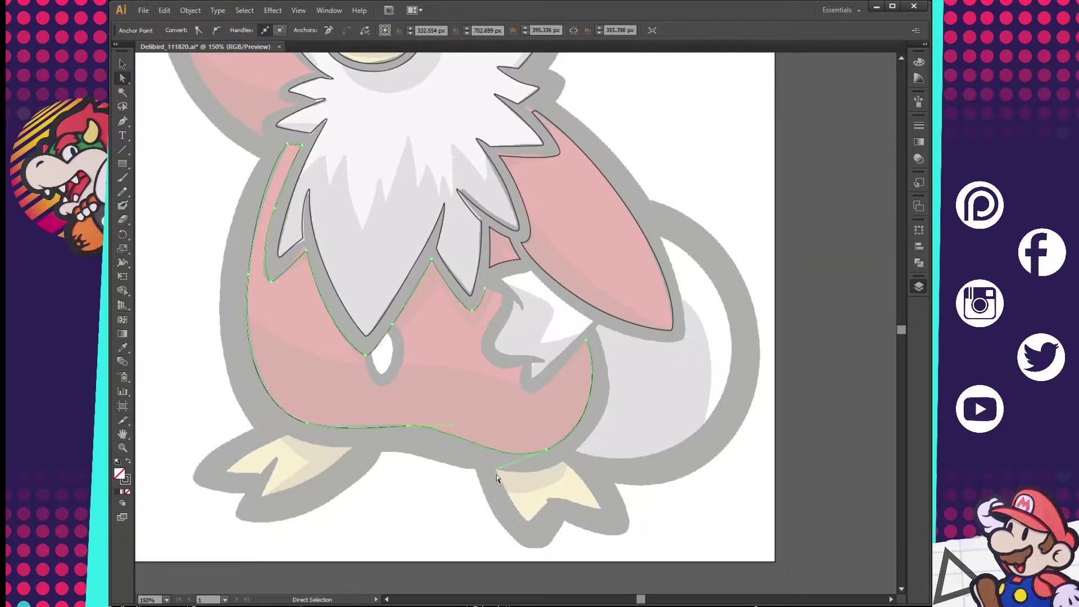
{"action": "left_click", "coordinate": [547, 450]}
{"action": "key", "text": "p"}
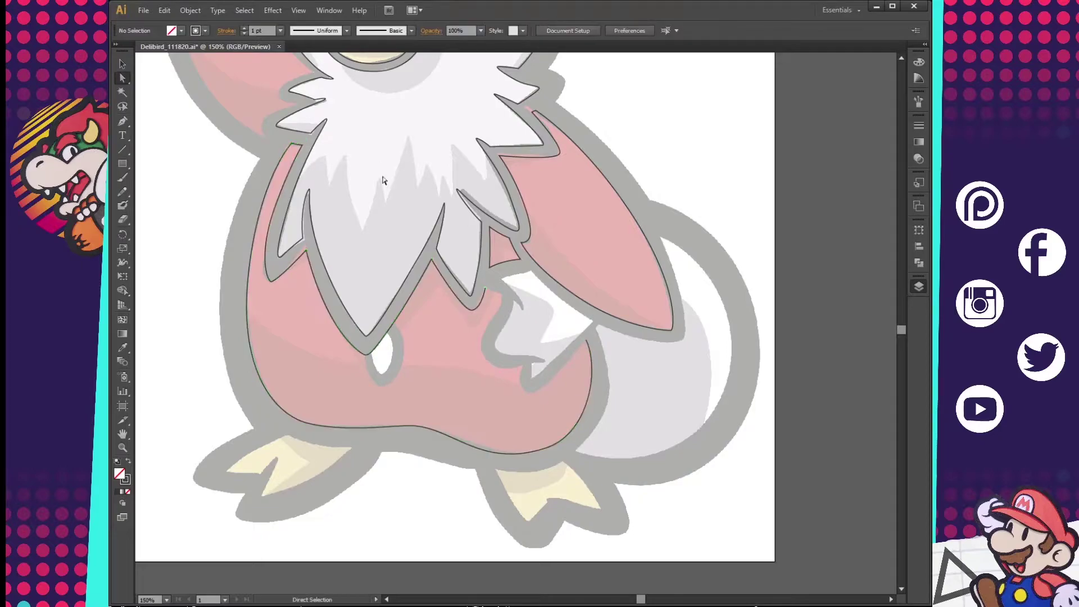
{"action": "scroll", "coordinate": [581, 391], "scroll_direction": "up", "scroll_amount": 1}
{"action": "scroll", "coordinate": [581, 391], "scroll_direction": "up", "scroll_amount": 2}
Step: Continue the outline up the right side and the notch by the hand, closing the body shape
{"action": "left_click", "coordinate": [596, 257]}
{"action": "left_click", "coordinate": [498, 366]}
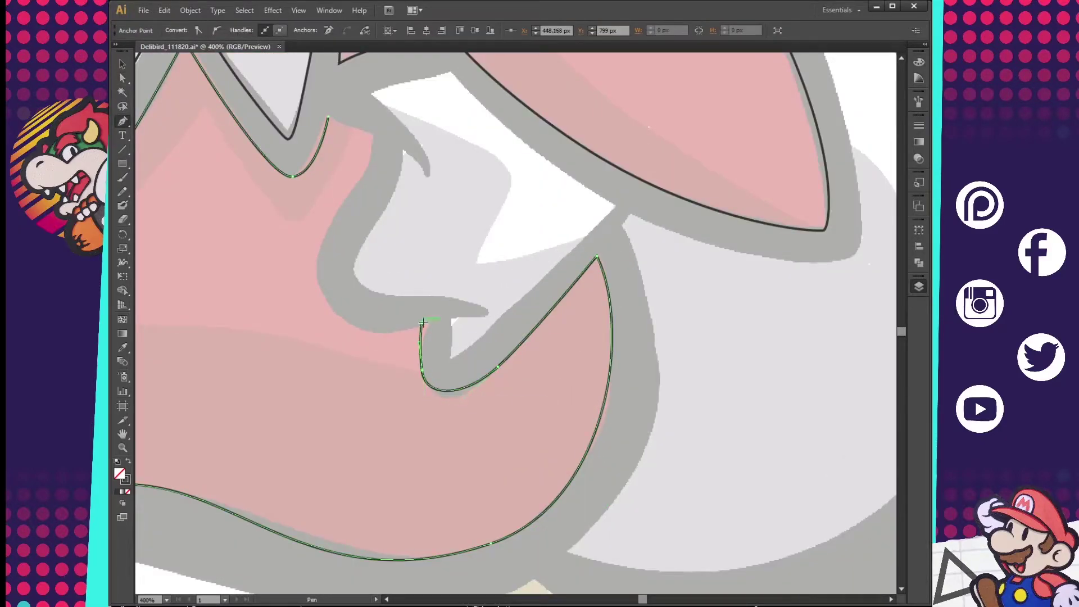
{"action": "scroll", "coordinate": [498, 366], "scroll_direction": "up", "scroll_amount": 3}
{"action": "scroll", "coordinate": [498, 366], "scroll_direction": "left", "scroll_amount": 1}
{"action": "left_click_drag", "start_coordinate": [470, 451], "coordinate": [370, 424]}
{"action": "left_click", "coordinate": [370, 424]}
{"action": "left_click", "coordinate": [408, 307]}
{"action": "left_click", "coordinate": [418, 263]}
{"action": "left_click", "coordinate": [377, 246]}
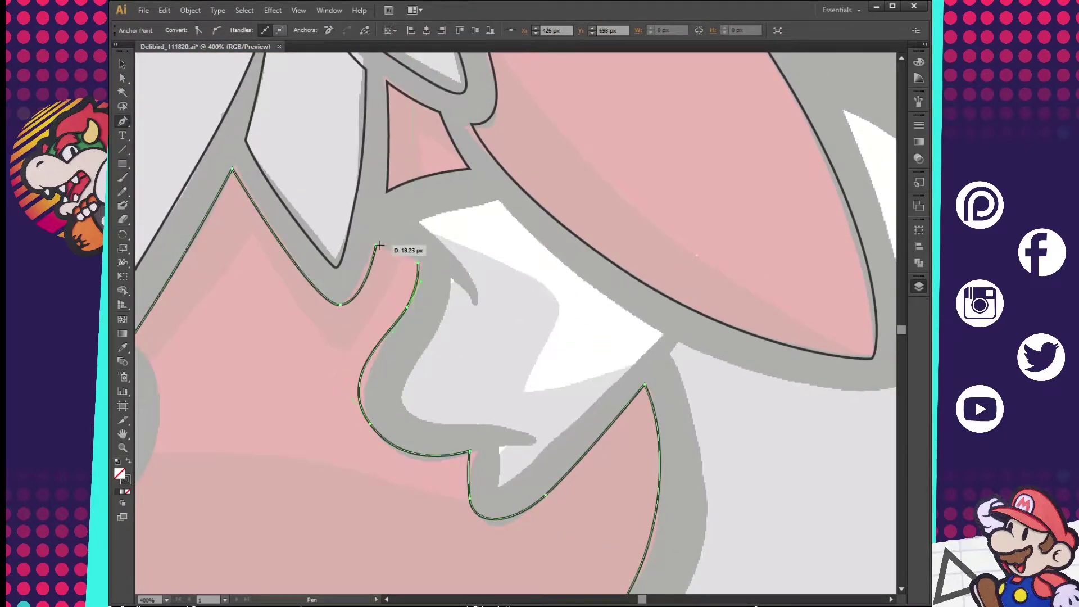
{"action": "scroll", "coordinate": [429, 441], "scroll_direction": "up", "scroll_amount": 3}
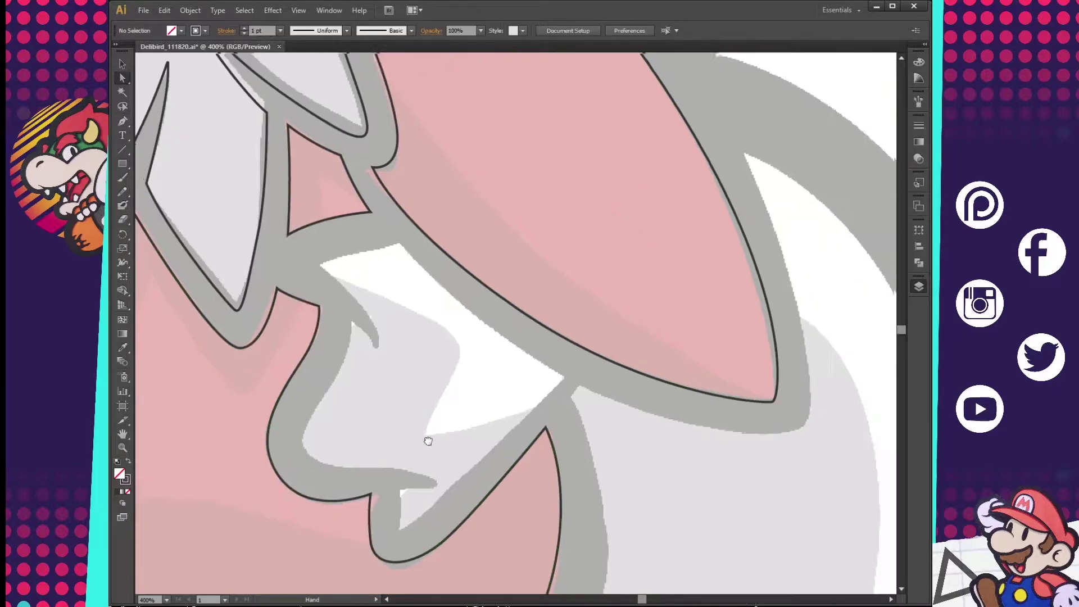
{"action": "scroll", "coordinate": [429, 441], "scroll_direction": "right", "scroll_amount": 2}
Step: Outline the white patch beside the hand, including its lower notch and hook tip
{"action": "left_click", "coordinate": [553, 395]}
{"action": "left_click", "coordinate": [391, 544]}
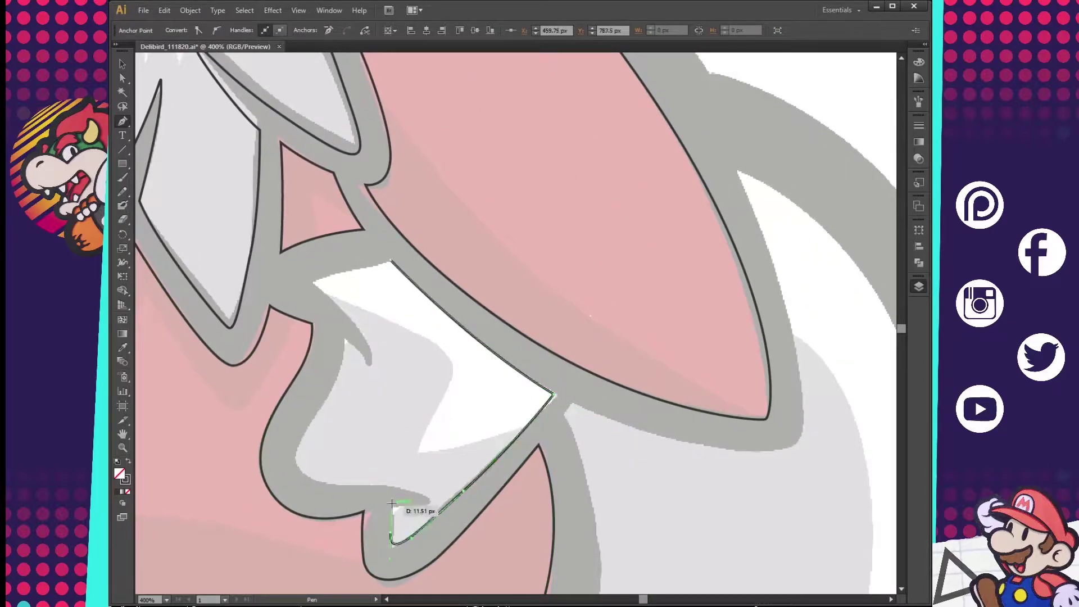
{"action": "left_click", "coordinate": [392, 506]}
{"action": "left_click", "coordinate": [427, 505]}
{"action": "left_click_drag", "start_coordinate": [374, 485], "coordinate": [309, 479]}
{"action": "left_click", "coordinate": [370, 361]}
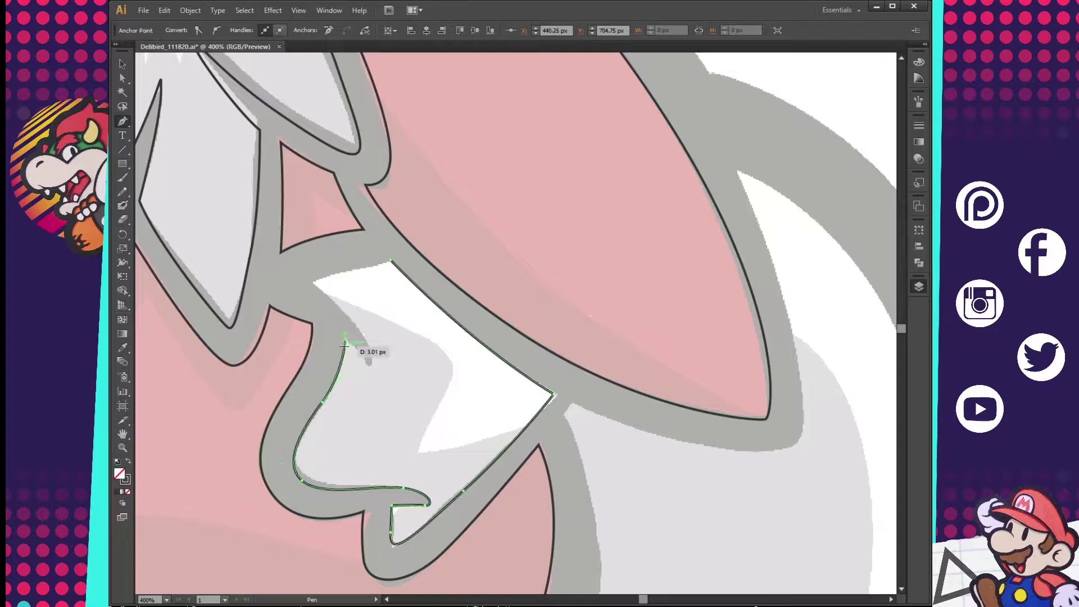
{"action": "left_click", "coordinate": [309, 284]}
{"action": "left_click", "coordinate": [391, 261]}
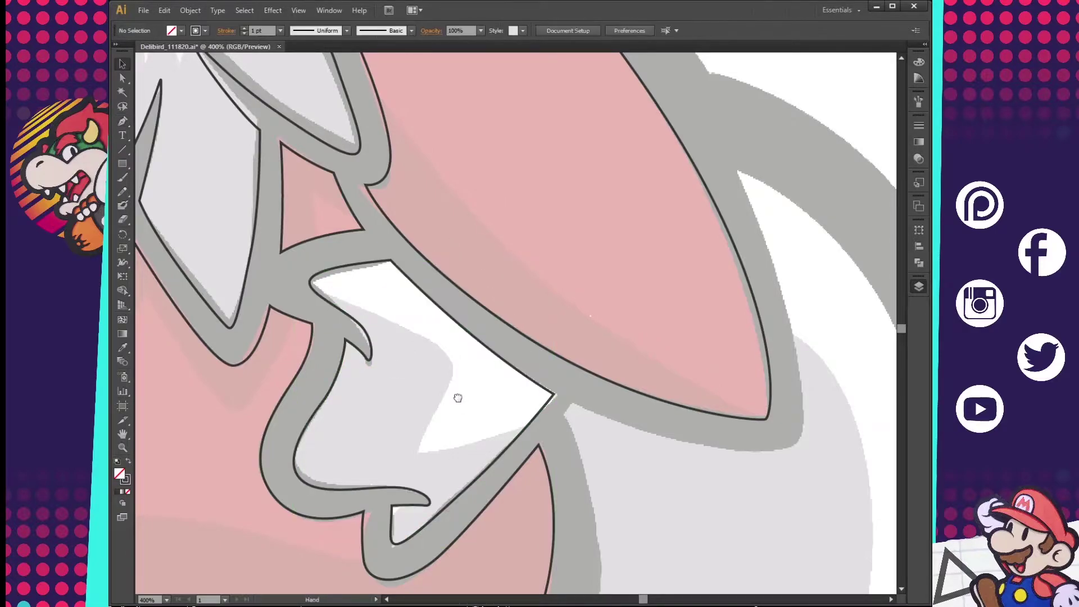
{"action": "scroll", "coordinate": [455, 398], "scroll_direction": "down", "scroll_amount": 3}
{"action": "scroll", "coordinate": [455, 397], "scroll_direction": "right", "scroll_amount": 3}
{"action": "mouse_move", "coordinate": [371, 263]}
{"action": "left_mouse_down"}
{"action": "mouse_move", "coordinate": [501, 314]}
{"action": "mouse_move", "coordinate": [489, 322]}
{"action": "left_mouse_up"}
{"action": "scroll", "coordinate": [489, 322], "scroll_direction": "up", "scroll_amount": 5}
Step: Adjust a curve anchor's handles so the outline fits the arm
{"action": "scroll", "coordinate": [544, 340], "scroll_direction": "right", "scroll_amount": 2}
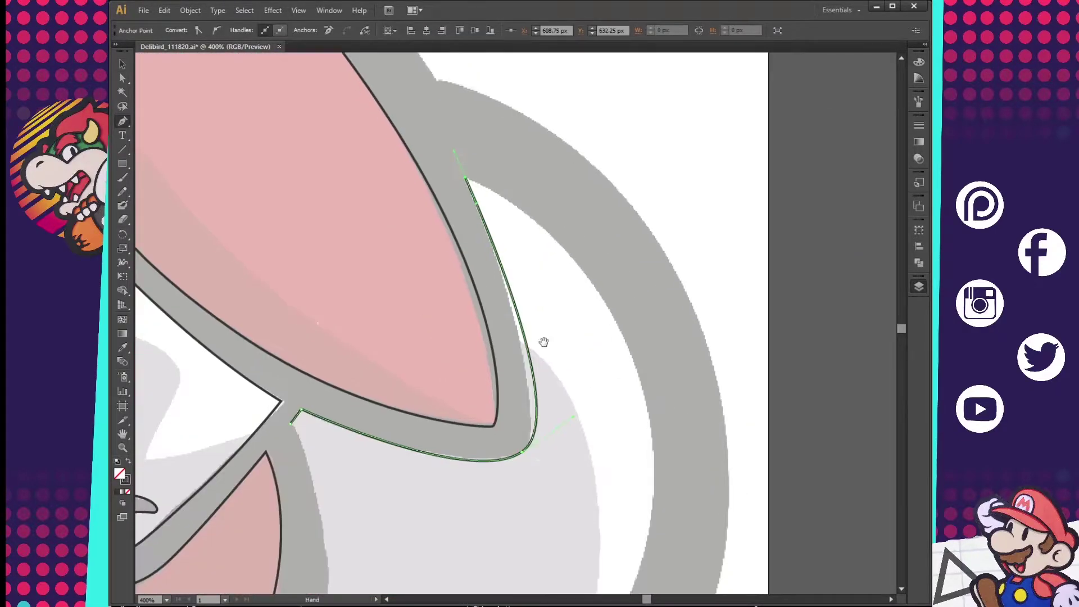
{"action": "key", "text": "a"}
{"action": "left_click_drag", "start_coordinate": [558, 434], "coordinate": [560, 398]}
{"action": "key", "text": "p"}
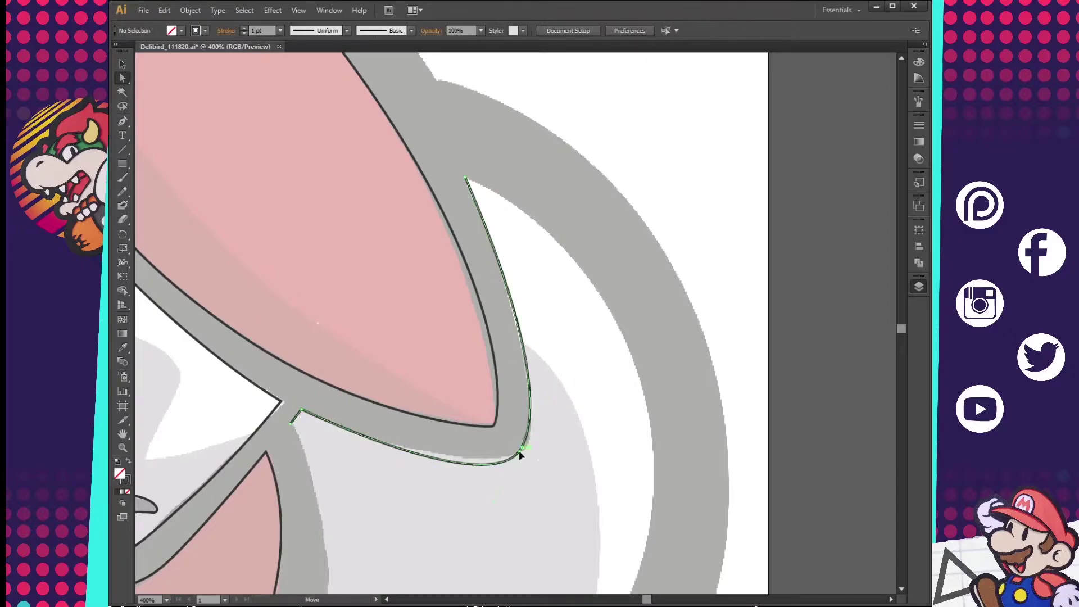
Step: Bring the tail into view and select anchors on its outer and lower curves
{"action": "left_click_drag", "start_coordinate": [599, 485], "coordinate": [538, 527]}
{"action": "scroll", "coordinate": [530, 325], "scroll_direction": "down", "scroll_amount": 1}
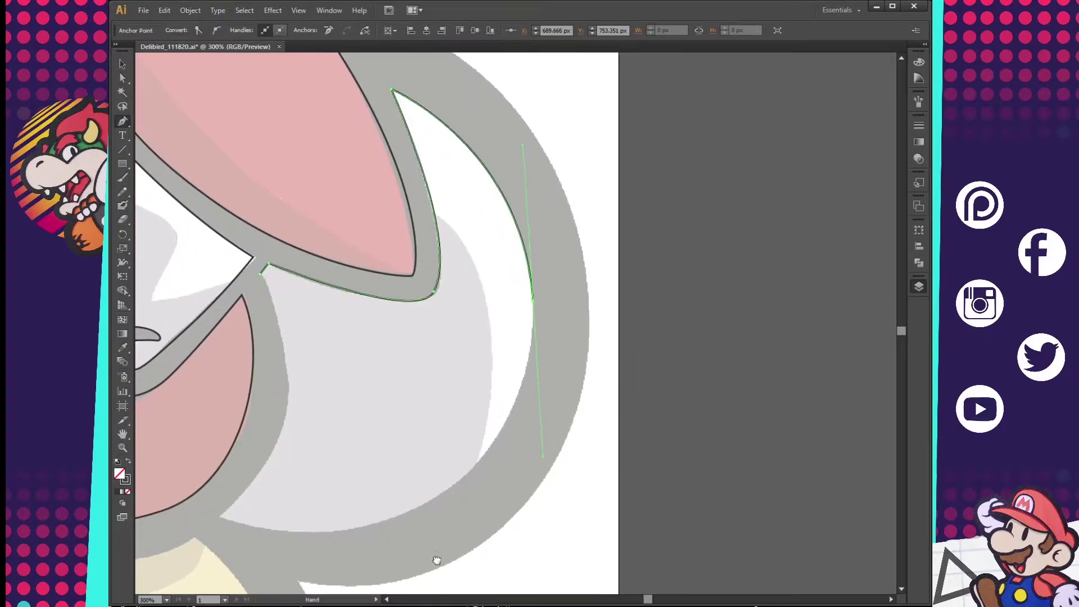
{"action": "scroll", "coordinate": [332, 422], "scroll_direction": "down", "scroll_amount": 3}
{"action": "scroll", "coordinate": [332, 422], "scroll_direction": "left", "scroll_amount": 3}
{"action": "key", "text": "a"}
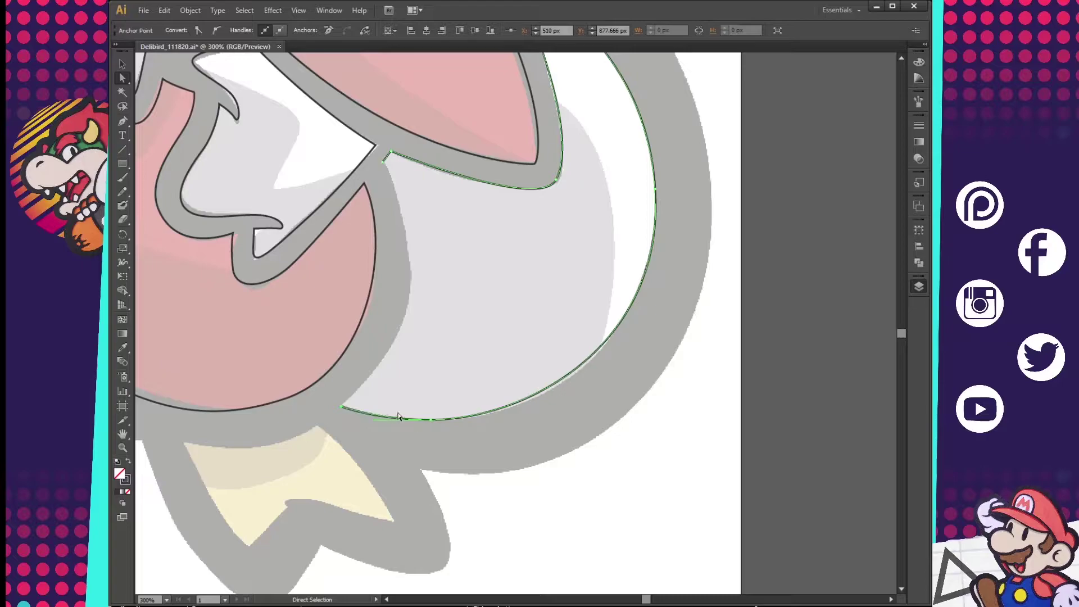
{"action": "left_click", "coordinate": [431, 419]}
{"action": "scroll", "coordinate": [452, 380], "scroll_direction": "up", "scroll_amount": 3}
{"action": "scroll", "coordinate": [453, 381], "scroll_direction": "left", "scroll_amount": 1}
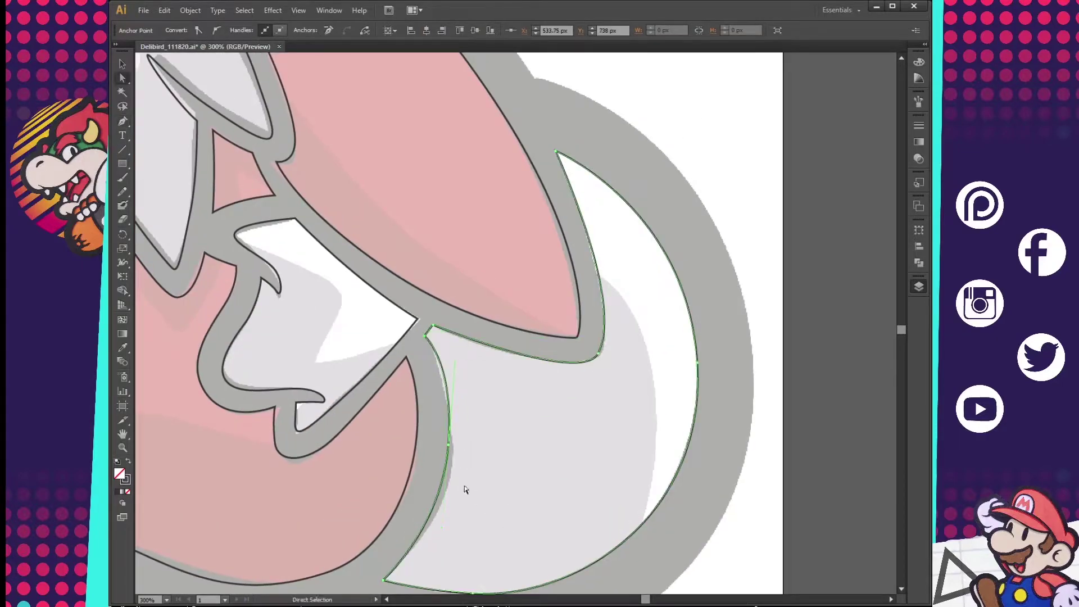
{"action": "scroll", "coordinate": [476, 480], "scroll_direction": "down", "scroll_amount": 4}
{"action": "scroll", "coordinate": [477, 480], "scroll_direction": "left", "scroll_amount": 2}
{"action": "left_click", "coordinate": [500, 341]}
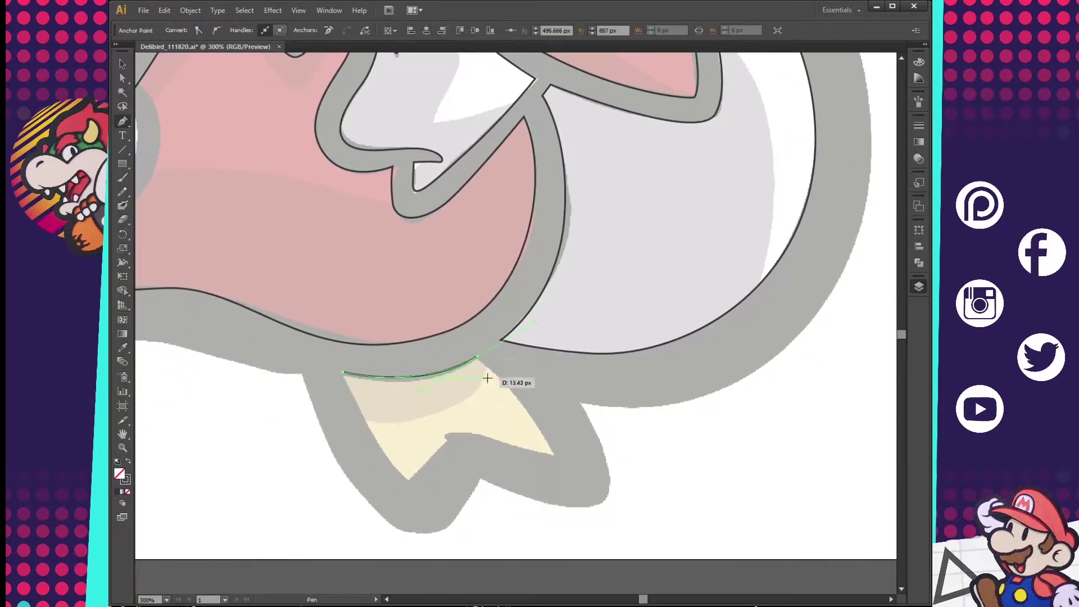
Step: Trace the right foot as a closed outline along its curved top
{"action": "key", "text": "p"}
{"action": "left_click", "coordinate": [477, 357]}
{"action": "scroll", "coordinate": [501, 386], "scroll_direction": "down", "scroll_amount": 3}
{"action": "scroll", "coordinate": [501, 385], "scroll_direction": "left", "scroll_amount": 1}
{"action": "left_click_drag", "start_coordinate": [573, 385], "coordinate": [572, 415]}
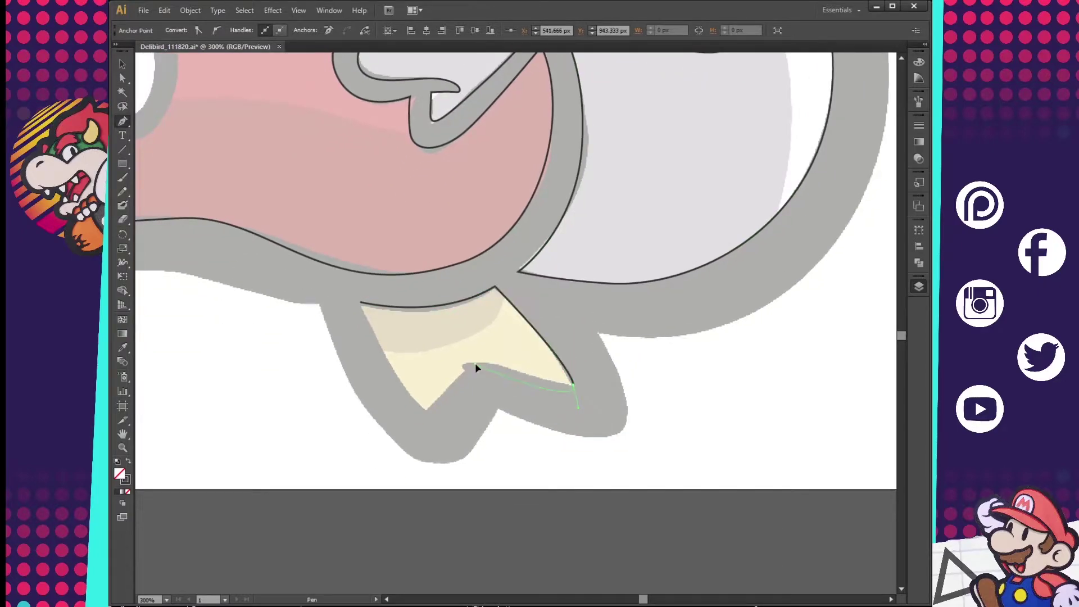
{"action": "left_click", "coordinate": [362, 305]}
{"action": "scroll", "coordinate": [506, 470], "scroll_direction": "up", "scroll_amount": 3}
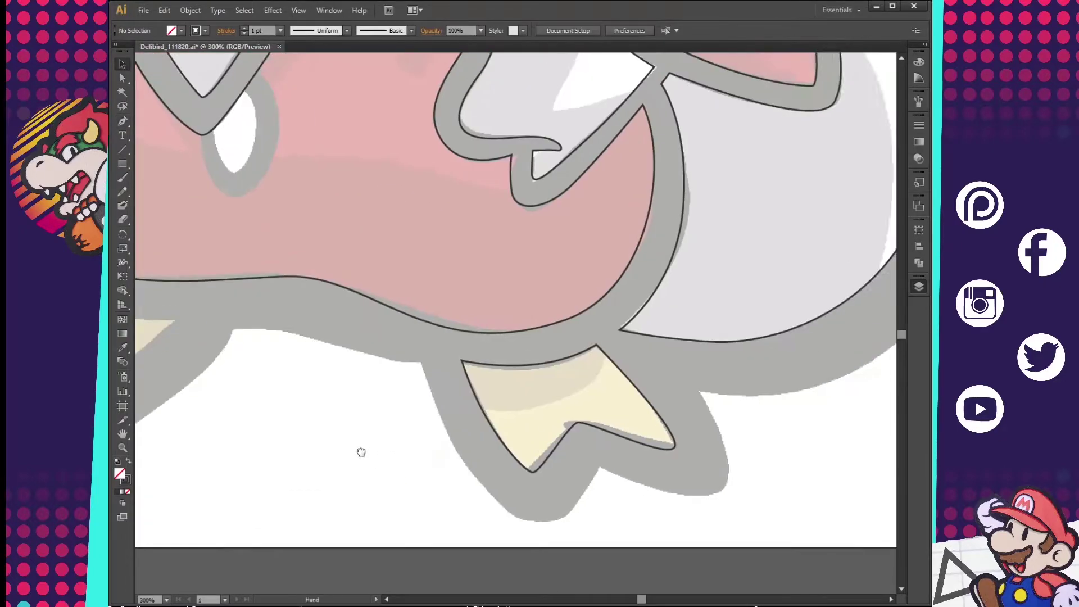
{"action": "scroll", "coordinate": [356, 450], "scroll_direction": "left", "scroll_amount": 2}
Step: Trace the left foot with its notch and tips, then zoom out to see the whole character
{"action": "left_click", "coordinate": [410, 324]}
{"action": "left_click_drag", "start_coordinate": [546, 352], "coordinate": [464, 416]}
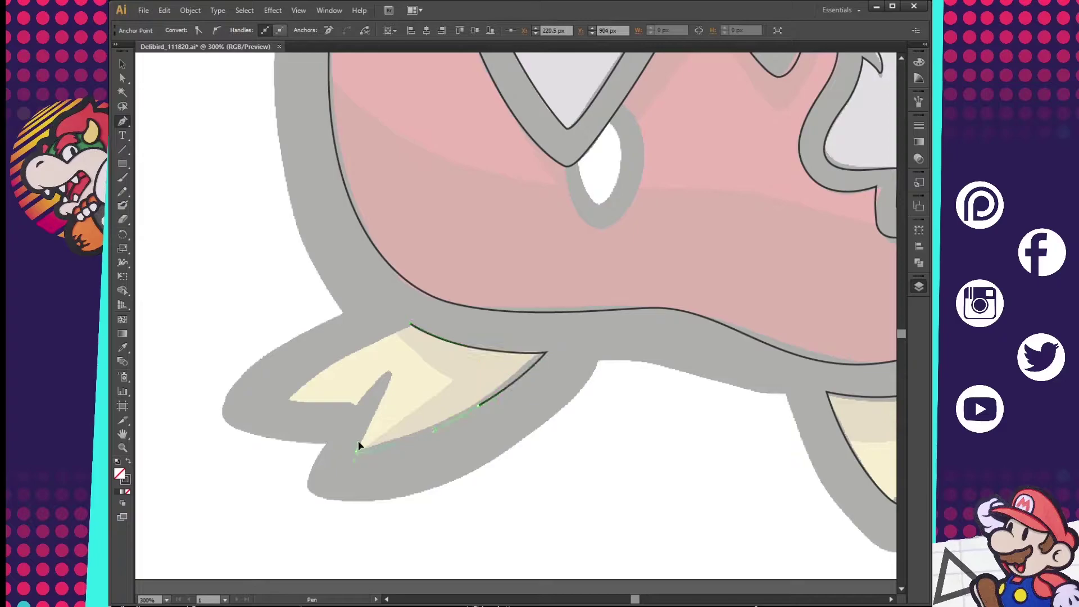
{"action": "left_click", "coordinate": [357, 449]}
{"action": "left_click_drag", "start_coordinate": [392, 373], "coordinate": [360, 399]}
{"action": "left_click", "coordinate": [286, 395]}
{"action": "left_click", "coordinate": [411, 325]}
{"action": "scroll", "coordinate": [511, 484], "scroll_direction": "up", "scroll_amount": 2}
{"action": "scroll", "coordinate": [511, 484], "scroll_direction": "right", "scroll_amount": 3}
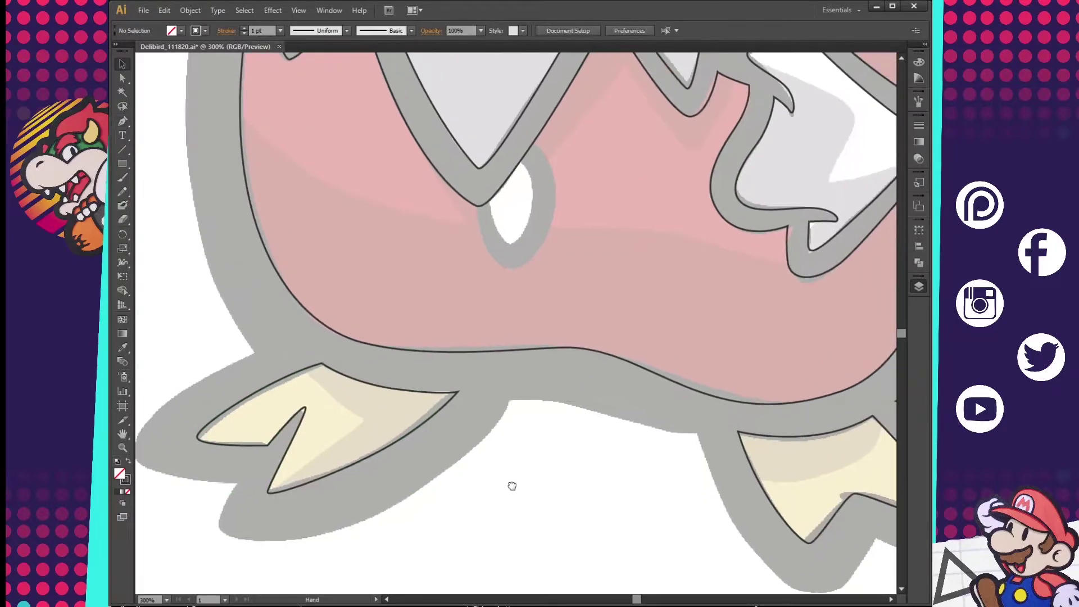
{"action": "key", "text": "a"}
{"action": "key", "text": "ctrl+1"}
{"action": "left_click", "coordinate": [326, 397]}
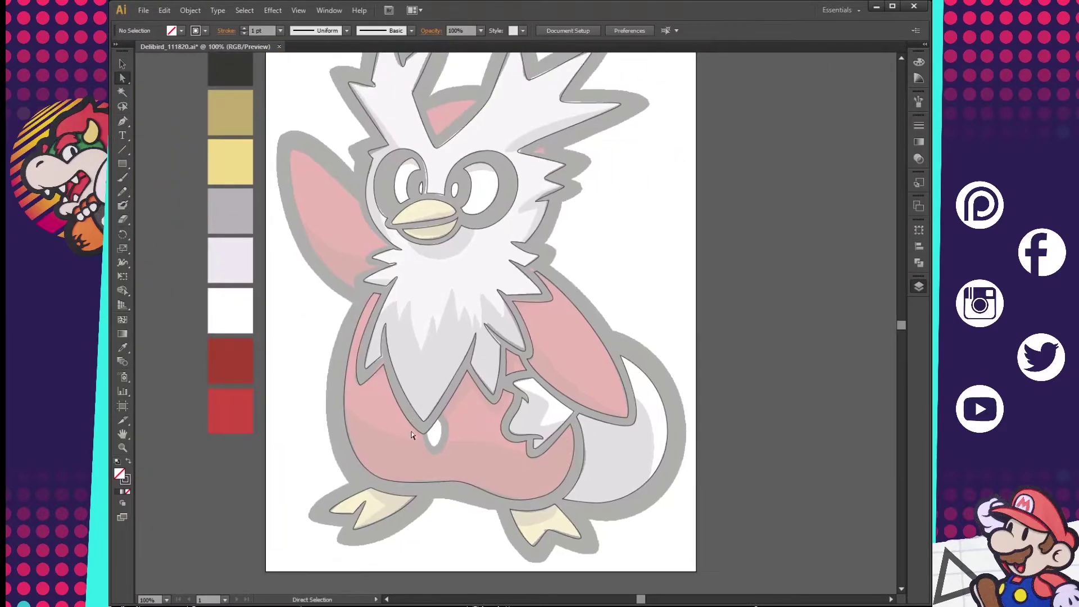
Step: Draw a small closed triangle over the red gap in the right cheek fluff
{"action": "left_click_drag", "start_coordinate": [411, 434], "coordinate": [418, 530]}
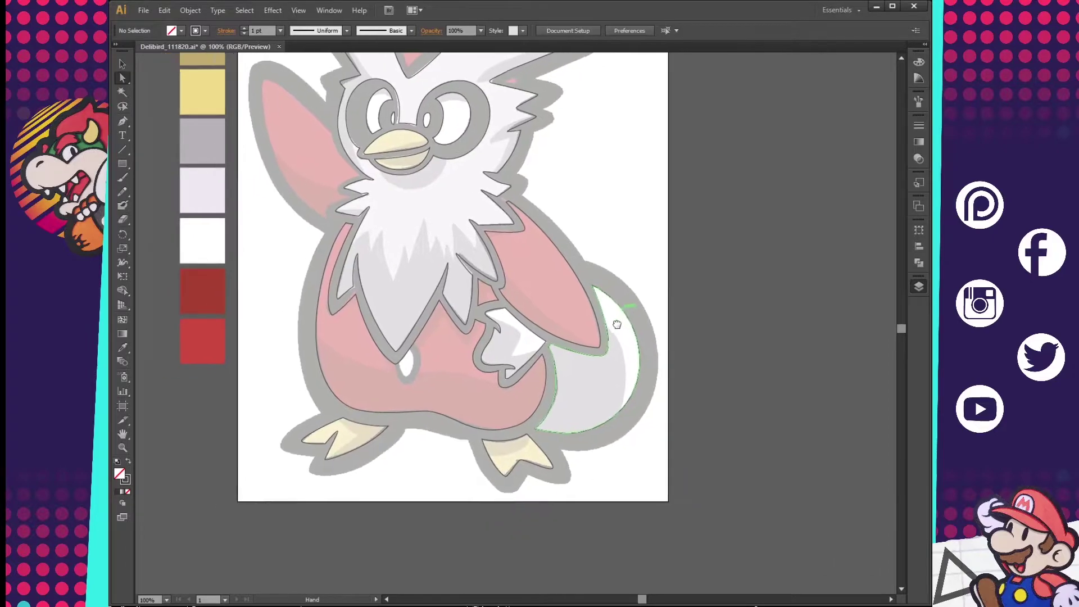
{"action": "scroll", "coordinate": [548, 240], "scroll_direction": "up", "scroll_amount": 4}
{"action": "key", "text": "p"}
{"action": "mouse_move", "coordinate": [559, 236]}
{"action": "left_mouse_down"}
{"action": "mouse_move", "coordinate": [562, 270]}
{"action": "mouse_move", "coordinate": [529, 247]}
{"action": "mouse_move", "coordinate": [563, 225]}
{"action": "left_mouse_up"}
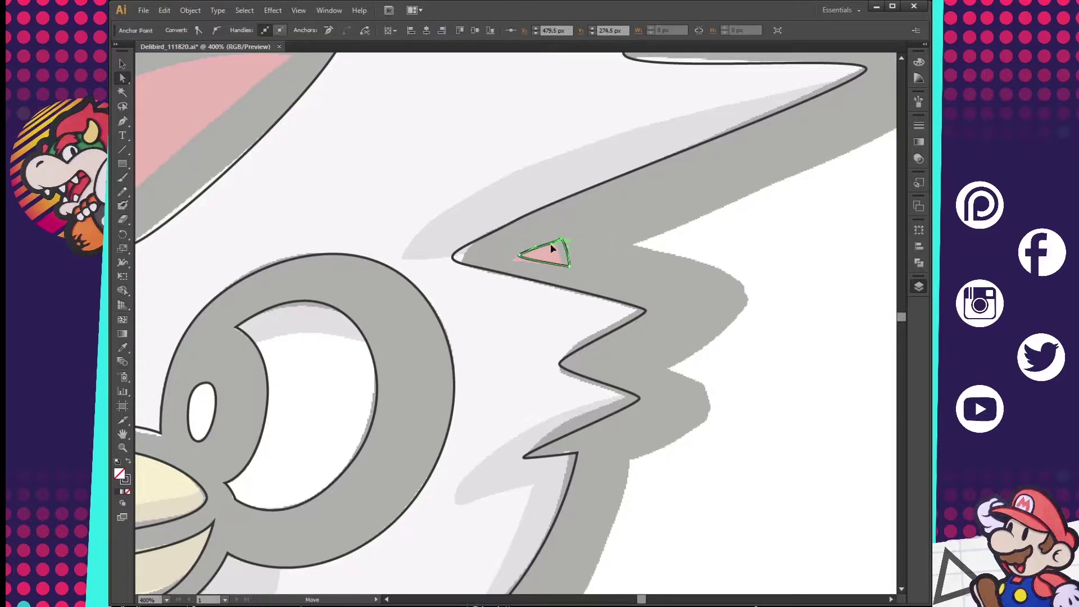
{"action": "key", "text": "p"}
Step: Outline the red gap between the spikes at the top of the head
{"action": "key", "text": "ctrl+minus"}
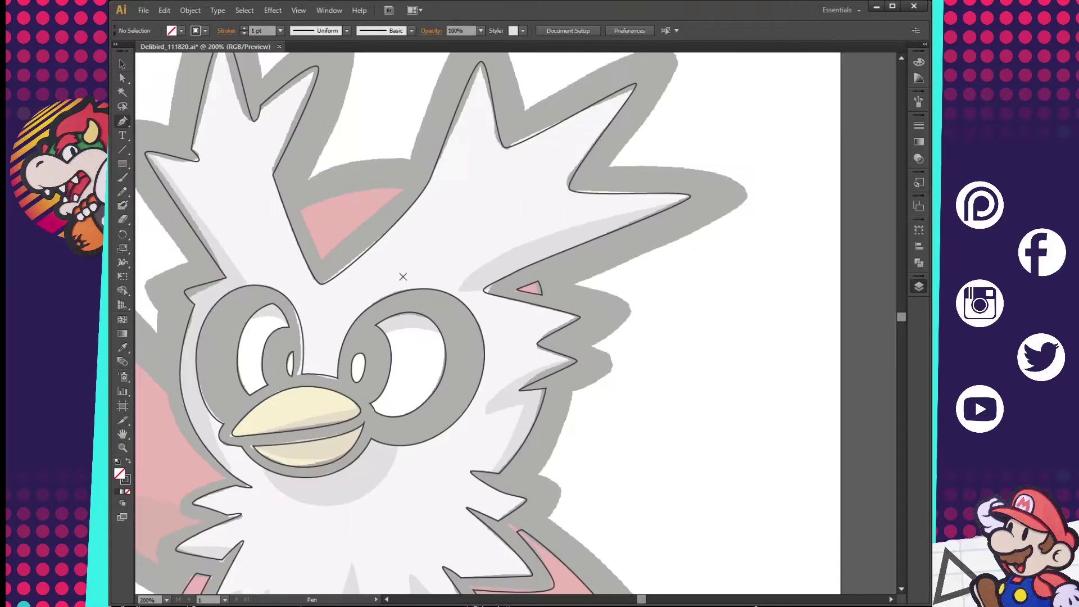
{"action": "left_click_drag", "start_coordinate": [344, 218], "coordinate": [410, 254]}
{"action": "left_click", "coordinate": [410, 254]}
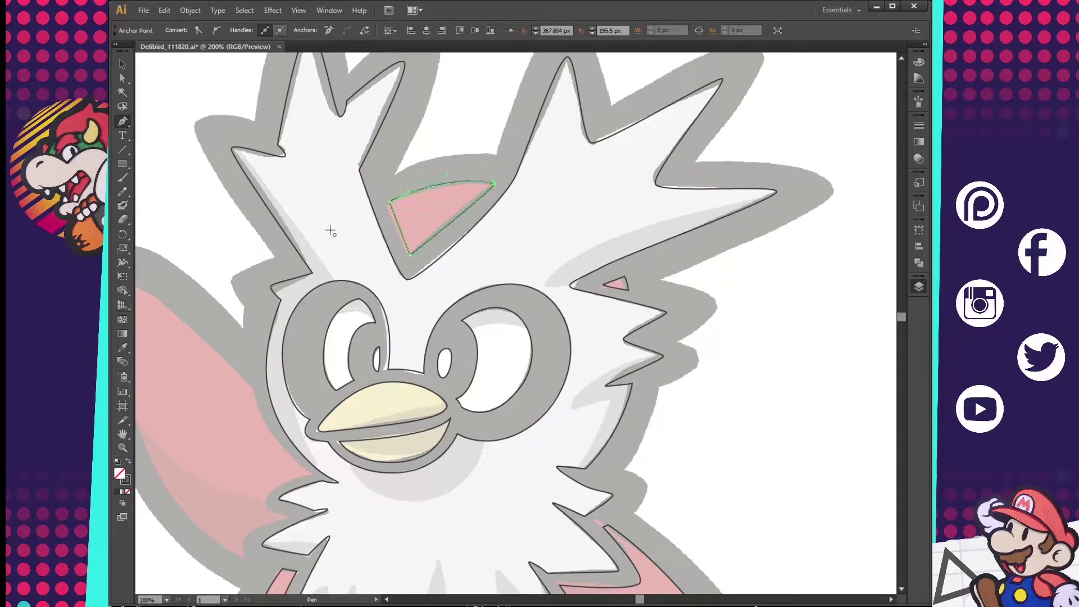
{"action": "left_click_drag", "start_coordinate": [546, 159], "coordinate": [598, 346]}
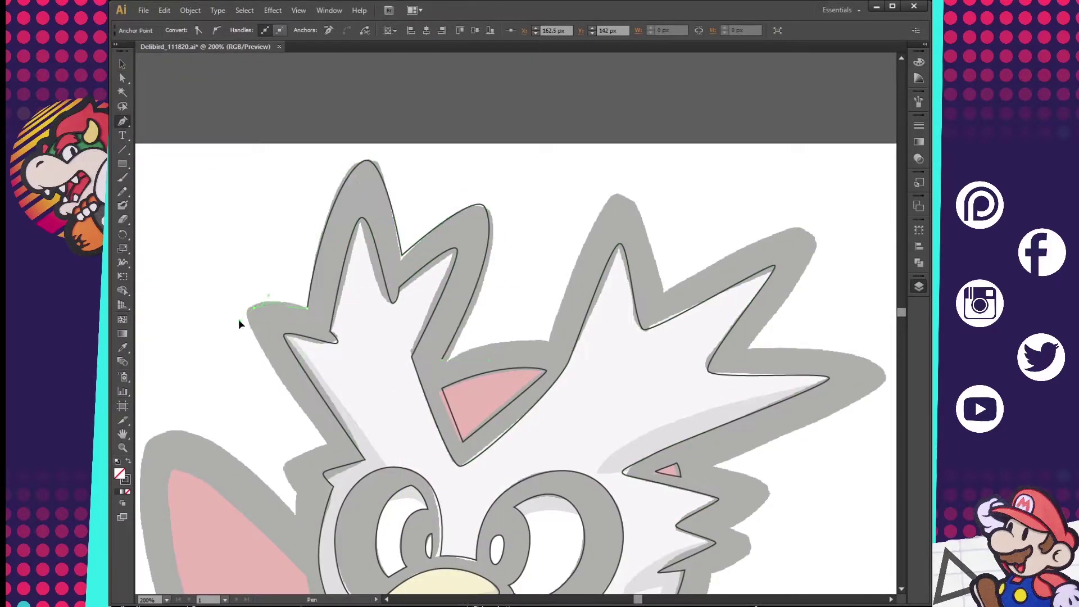
Step: Trace the head's left spike and add curved anchors along the arm outline
{"action": "scroll", "coordinate": [296, 382], "scroll_direction": "down", "scroll_amount": 5}
{"action": "left_click", "coordinate": [356, 296]}
{"action": "left_click_drag", "start_coordinate": [353, 381], "coordinate": [329, 368]}
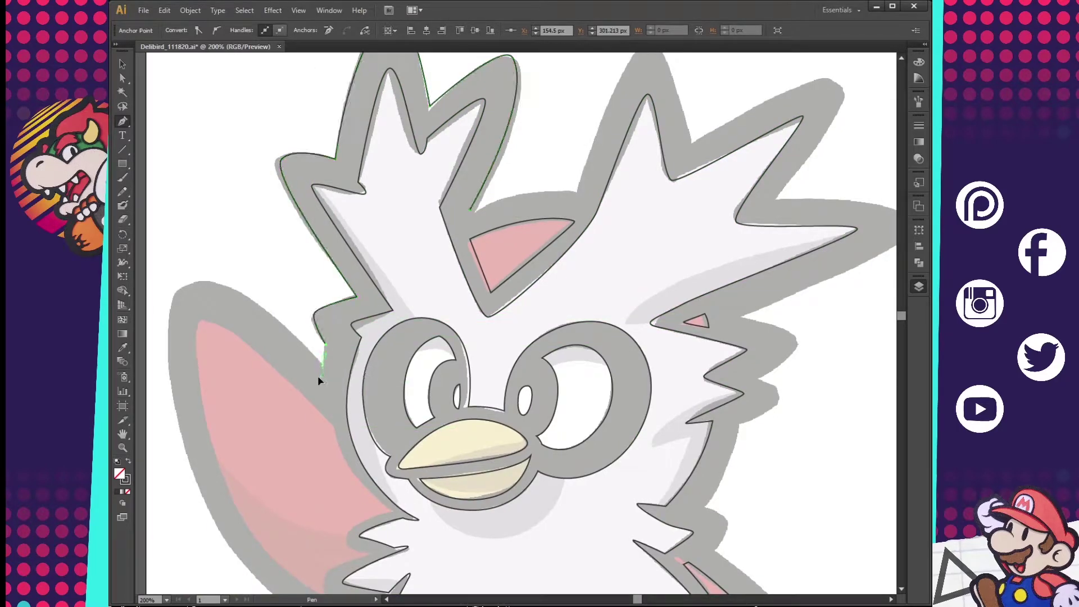
{"action": "scroll", "coordinate": [322, 373], "scroll_direction": "left", "scroll_amount": 2}
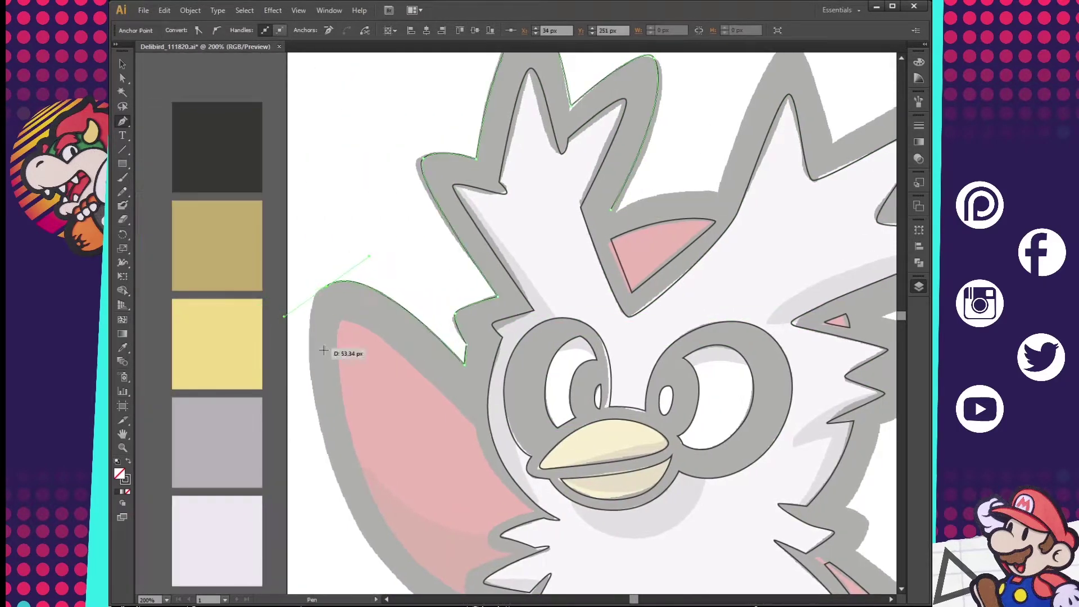
{"action": "scroll", "coordinate": [322, 373], "scroll_direction": "down", "scroll_amount": 5}
{"action": "left_click_drag", "start_coordinate": [301, 303], "coordinate": [375, 369]}
{"action": "key", "text": "ctrl"}
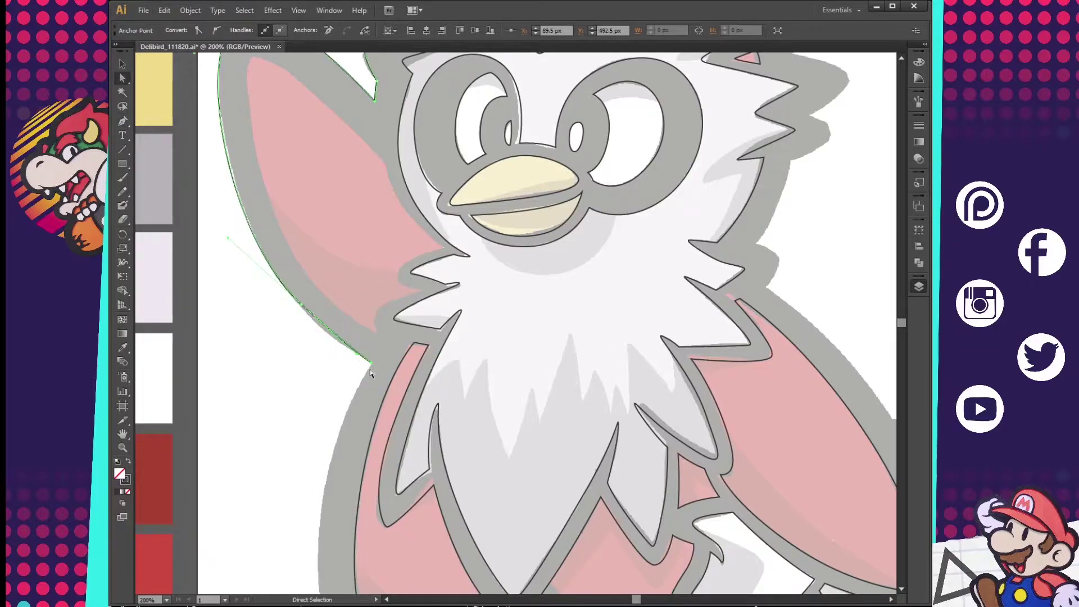
{"action": "scroll", "coordinate": [380, 310], "scroll_direction": "down", "scroll_amount": 3}
{"action": "scroll", "coordinate": [328, 342], "scroll_direction": "down", "scroll_amount": 2}
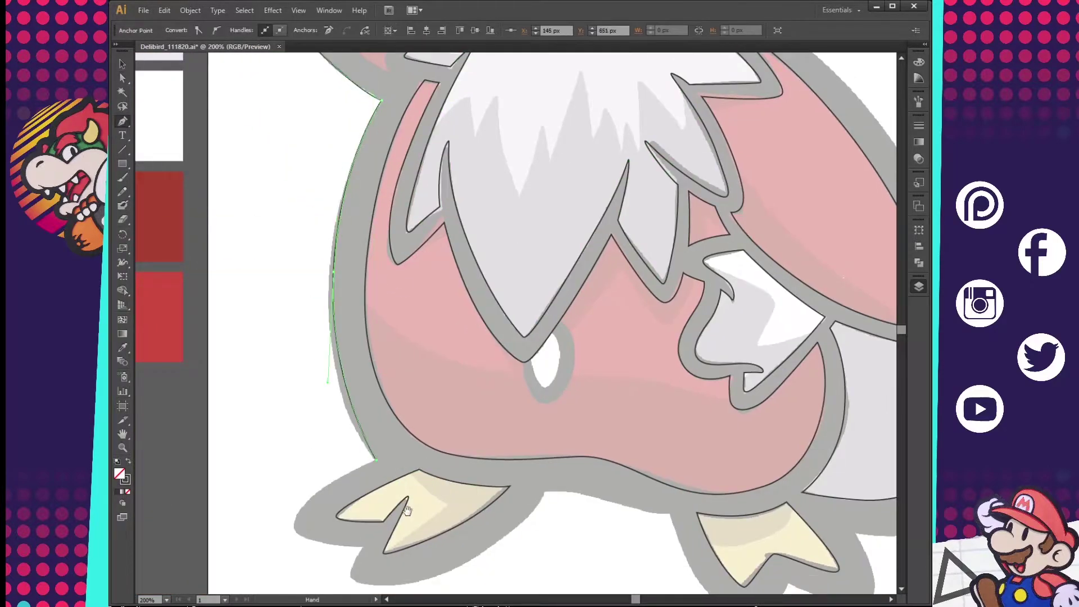
Step: Trace the outline around both feet, with a corner point at the foot bottom
{"action": "mouse_move", "coordinate": [406, 510]}
{"action": "left_mouse_down"}
{"action": "mouse_move", "coordinate": [430, 371]}
{"action": "mouse_move", "coordinate": [414, 407]}
{"action": "left_mouse_up"}
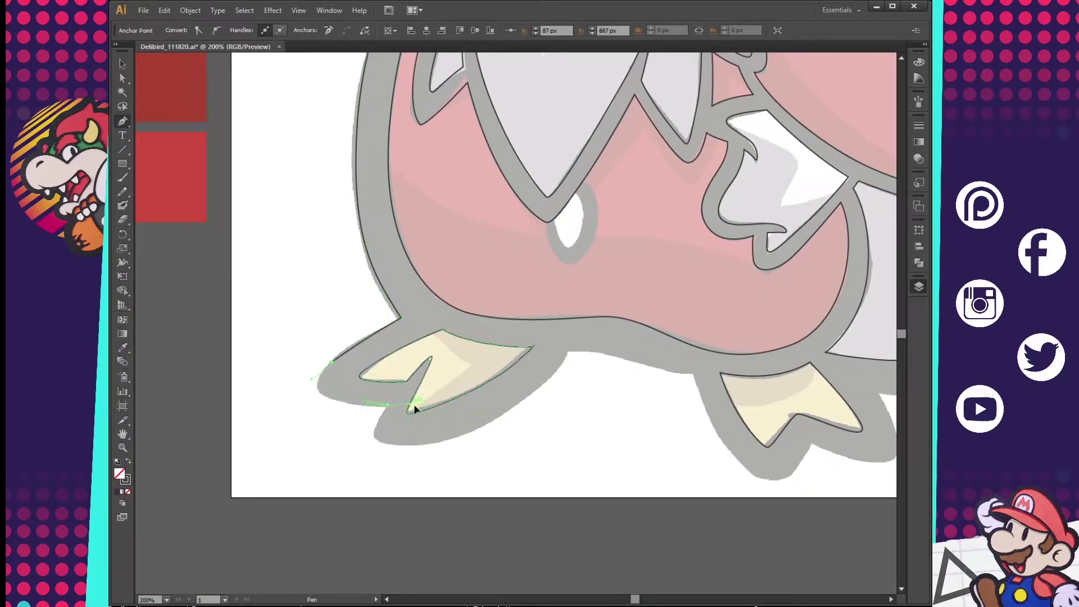
{"action": "mouse_move", "coordinate": [569, 349]}
{"action": "left_mouse_down"}
{"action": "mouse_move", "coordinate": [651, 254]}
{"action": "mouse_move", "coordinate": [345, 349]}
{"action": "left_mouse_up"}
{"action": "left_click_drag", "start_coordinate": [480, 375], "coordinate": [494, 453]}
{"action": "left_click_drag", "start_coordinate": [599, 488], "coordinate": [493, 390]}
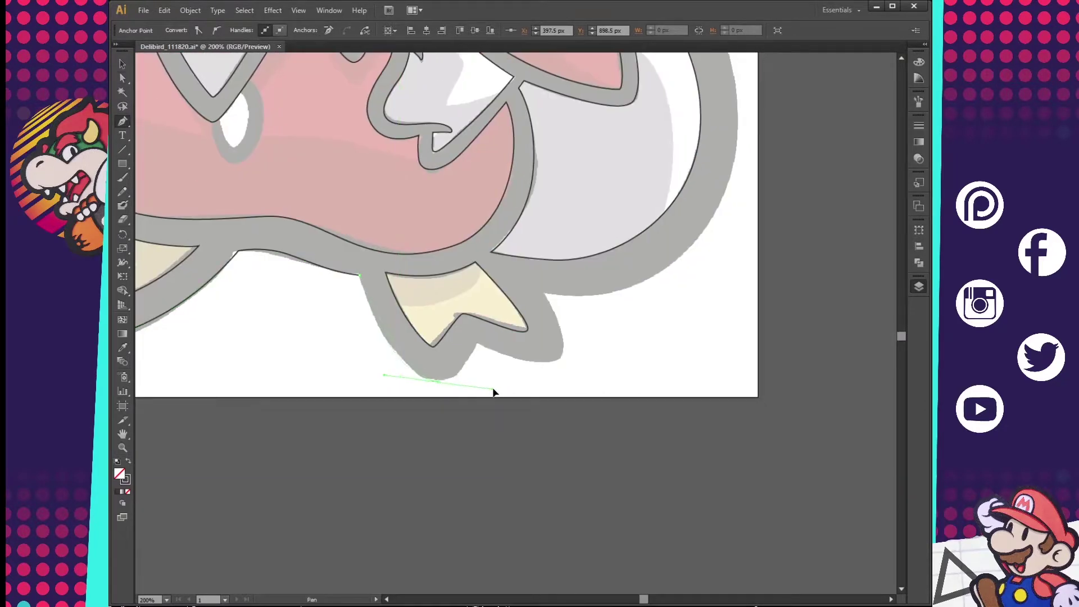
{"action": "left_click", "coordinate": [440, 383]}
{"action": "mouse_move", "coordinate": [561, 356]}
{"action": "left_mouse_down"}
{"action": "mouse_move", "coordinate": [571, 313]}
{"action": "mouse_move", "coordinate": [432, 558]}
{"action": "left_mouse_up"}
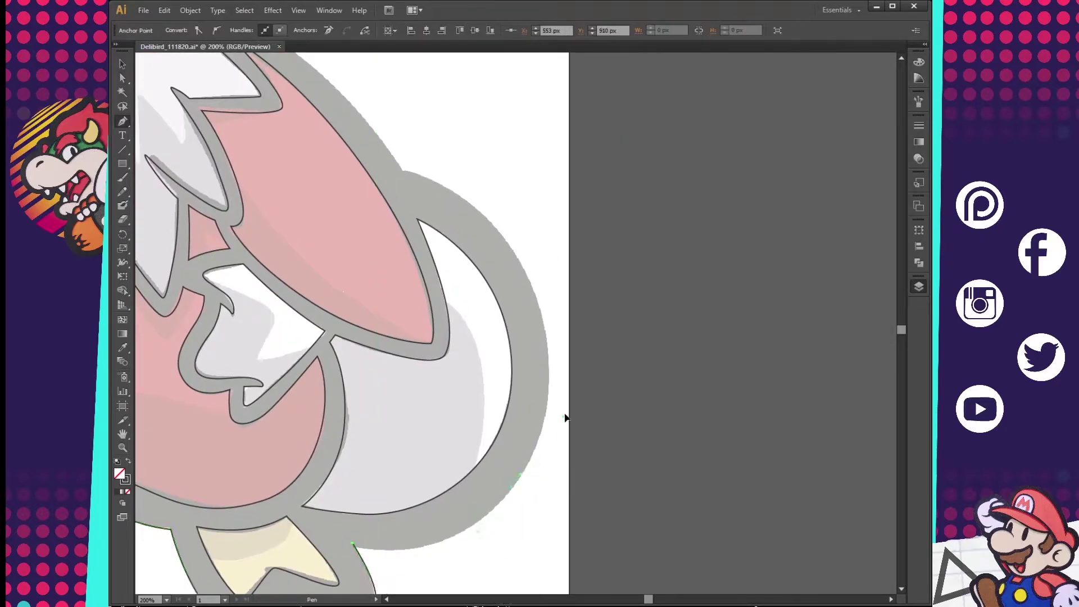
Step: Curve the outline around the tail so it hugs the tail's shape
{"action": "mouse_move", "coordinate": [403, 171]}
{"action": "left_mouse_down"}
{"action": "mouse_move", "coordinate": [521, 187]}
{"action": "mouse_move", "coordinate": [549, 205]}
{"action": "left_mouse_up"}
{"action": "left_click_drag", "start_coordinate": [597, 384], "coordinate": [578, 399]}
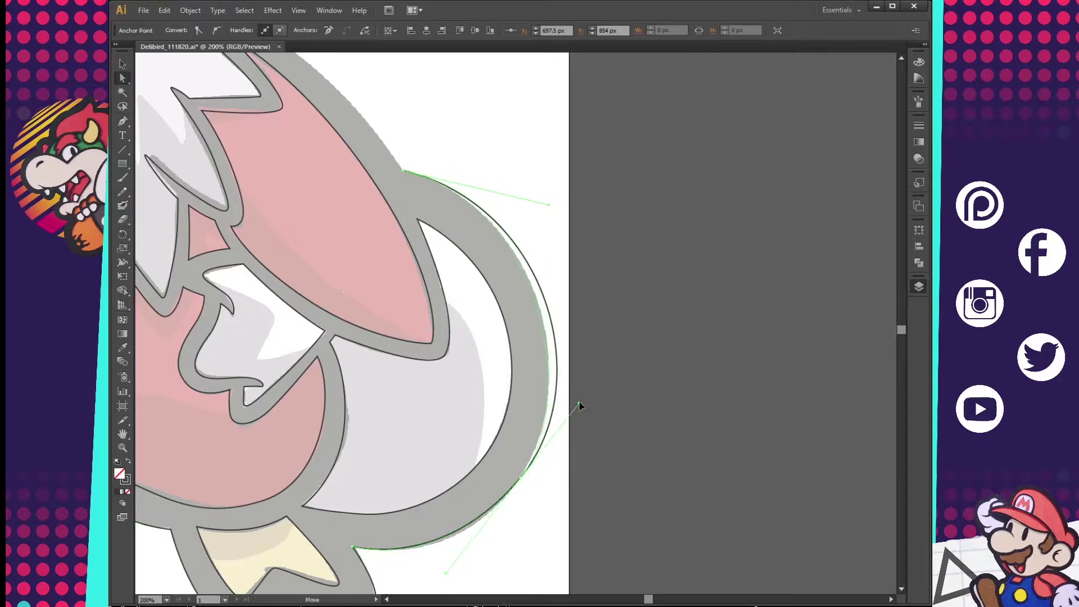
{"action": "left_click", "coordinate": [404, 175]}
{"action": "scroll", "coordinate": [413, 180], "scroll_direction": "up", "scroll_amount": 5}
{"action": "scroll", "coordinate": [441, 302], "scroll_direction": "left", "scroll_amount": 3}
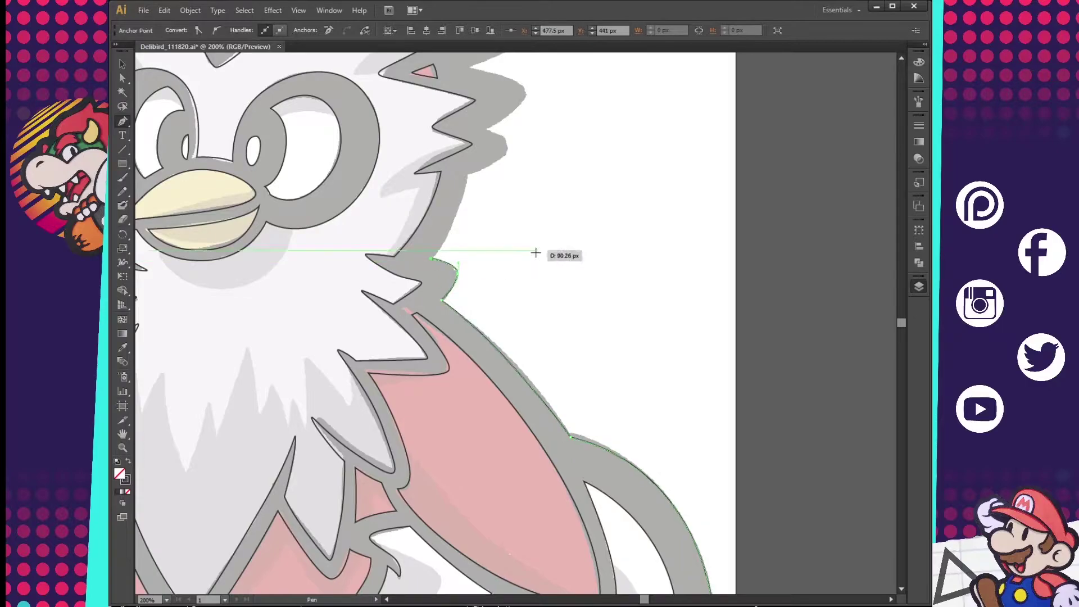
{"action": "scroll", "coordinate": [470, 217], "scroll_direction": "up", "scroll_amount": 2}
{"action": "scroll", "coordinate": [523, 244], "scroll_direction": "up", "scroll_amount": 1}
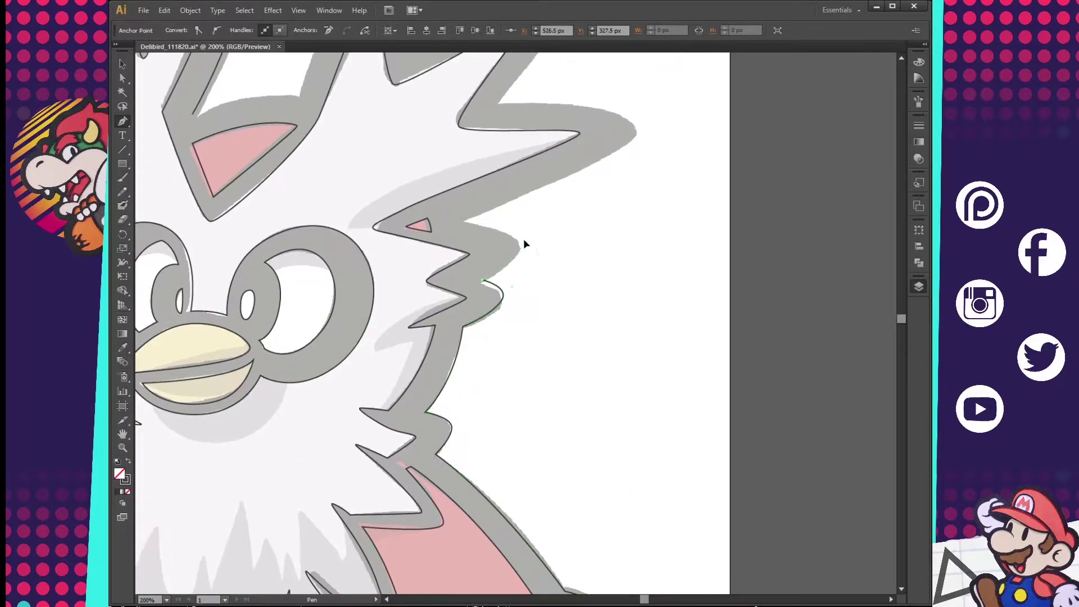
{"action": "scroll", "coordinate": [619, 216], "scroll_direction": "up", "scroll_amount": 3}
{"action": "scroll", "coordinate": [619, 217], "scroll_direction": "right", "scroll_amount": 1}
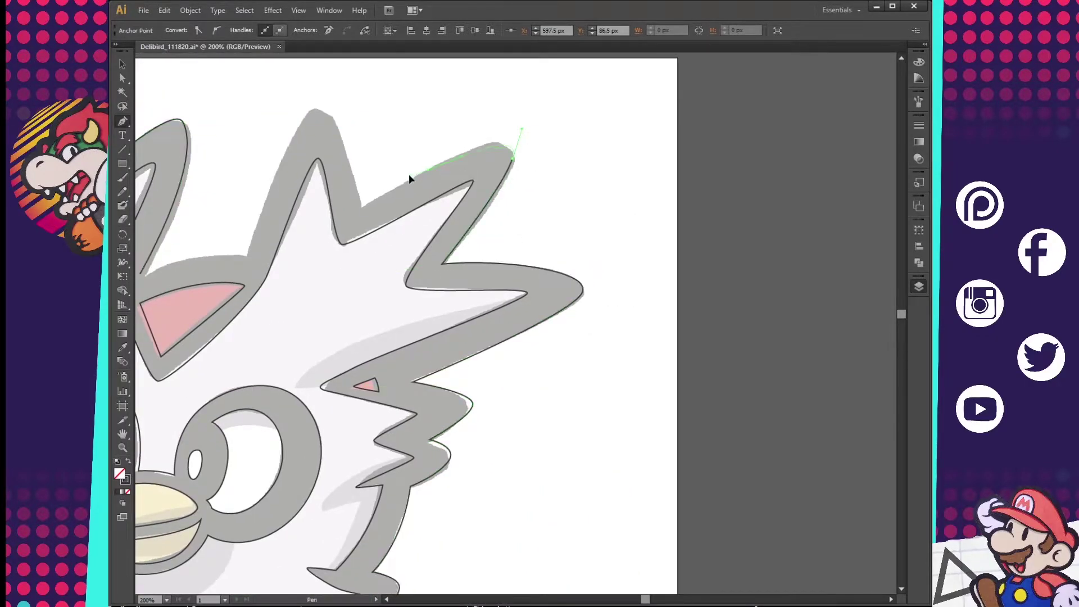
Step: Place the head spike's inner corner point and end the current path
{"action": "left_click", "coordinate": [405, 281]}
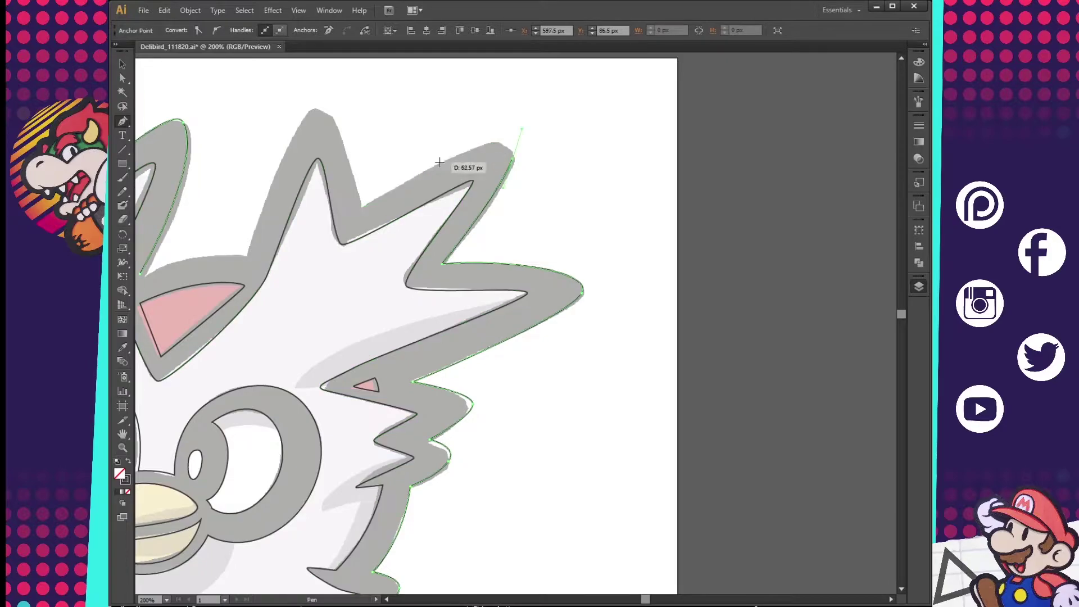
{"action": "left_click_drag", "start_coordinate": [317, 119], "coordinate": [403, 209]}
{"action": "left_click_drag", "start_coordinate": [341, 385], "coordinate": [465, 307]}
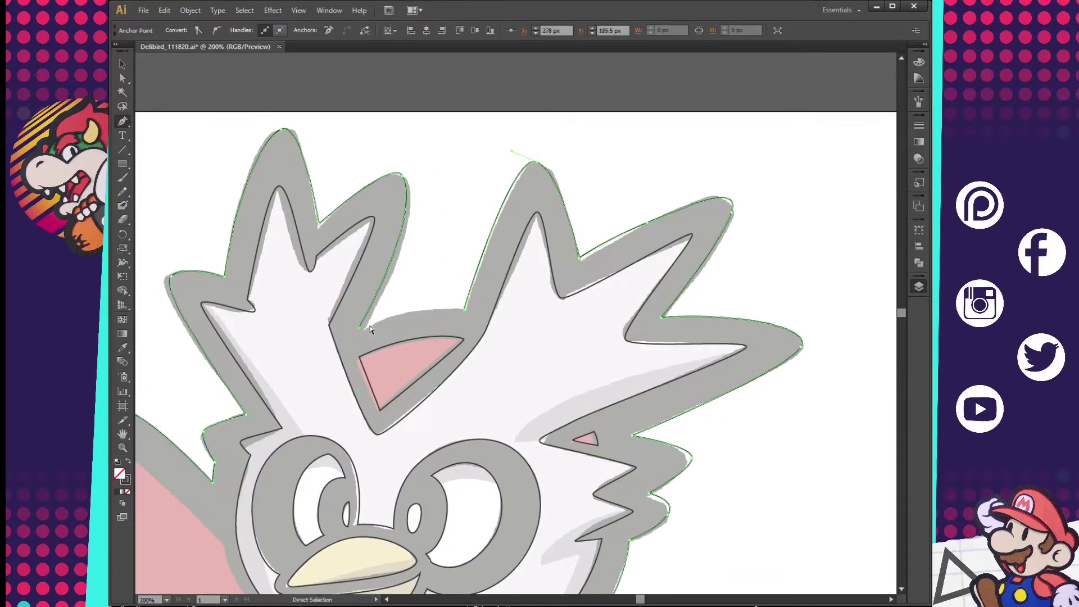
{"action": "key", "text": "a"}
Step: Trace the raised arm's inner edge down to the fluff and fit the artboard in view
{"action": "left_click_drag", "start_coordinate": [299, 561], "coordinate": [494, 367]}
{"action": "key", "text": "p"}
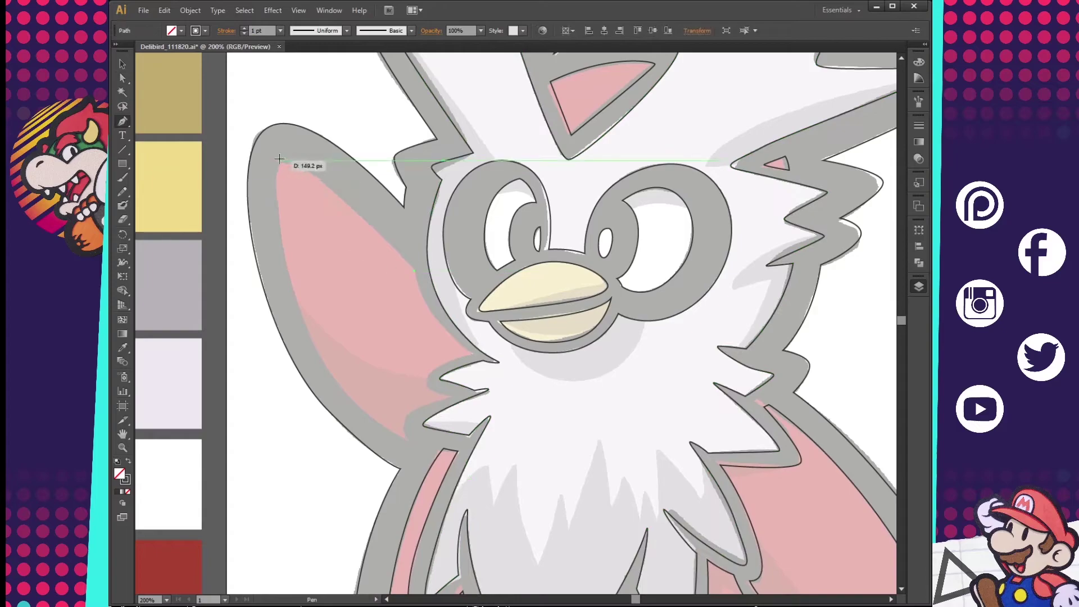
{"action": "left_click_drag", "start_coordinate": [288, 161], "coordinate": [264, 161]}
{"action": "left_click_drag", "start_coordinate": [316, 348], "coordinate": [355, 431]}
{"action": "left_click", "coordinate": [315, 350]}
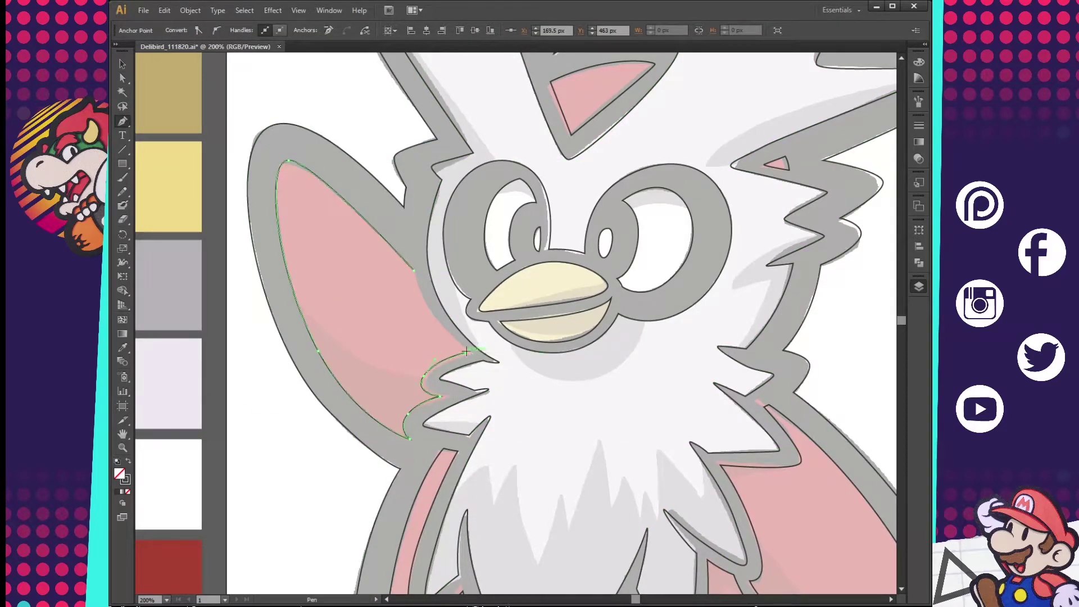
{"action": "key", "text": "ctrl+0"}
Step: Select all traced line art at actual size and hide the colour sketch
{"action": "key", "text": "ctrl+1"}
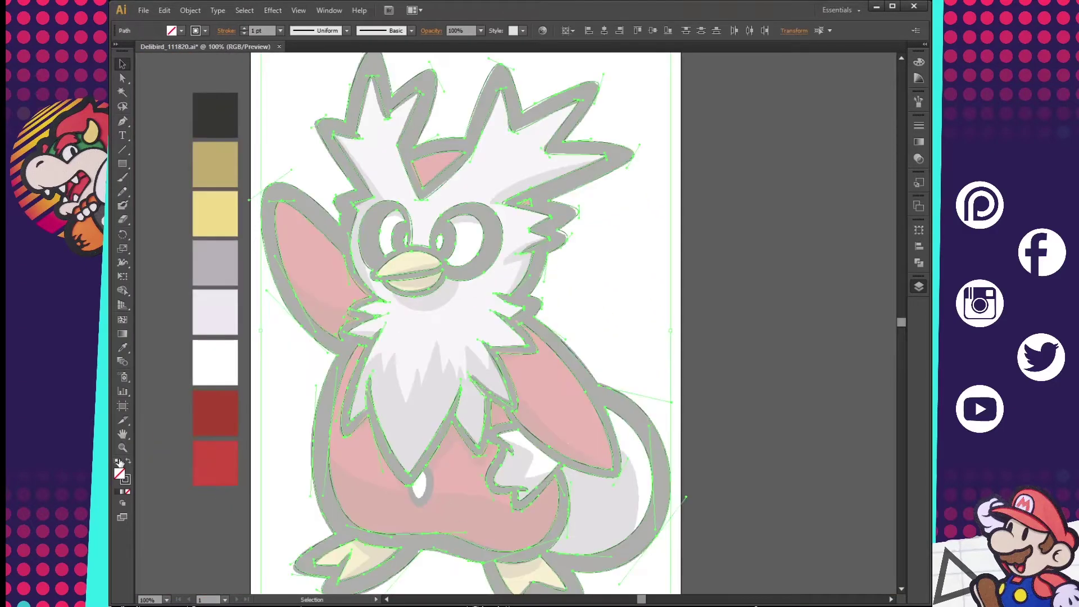
{"action": "key", "text": "v"}
{"action": "key", "text": "ctrl+a"}
{"action": "scroll", "coordinate": [826, 368], "scroll_direction": "down", "scroll_amount": 5}
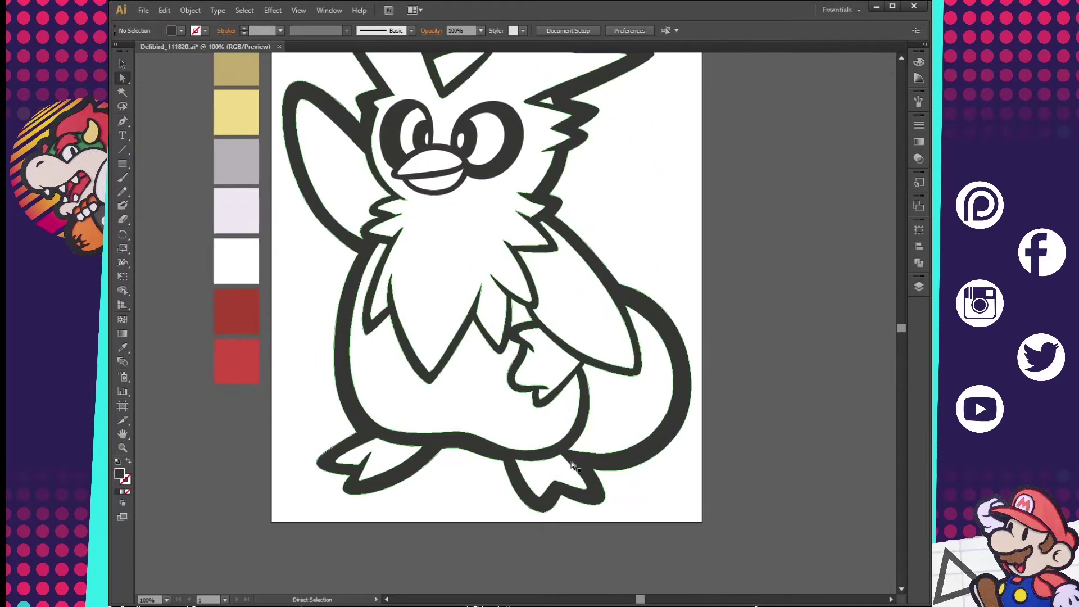
{"action": "key", "text": "a"}
{"action": "left_click", "coordinate": [717, 451]}
{"action": "scroll", "coordinate": [484, 209], "scroll_direction": "up", "scroll_amount": 2}
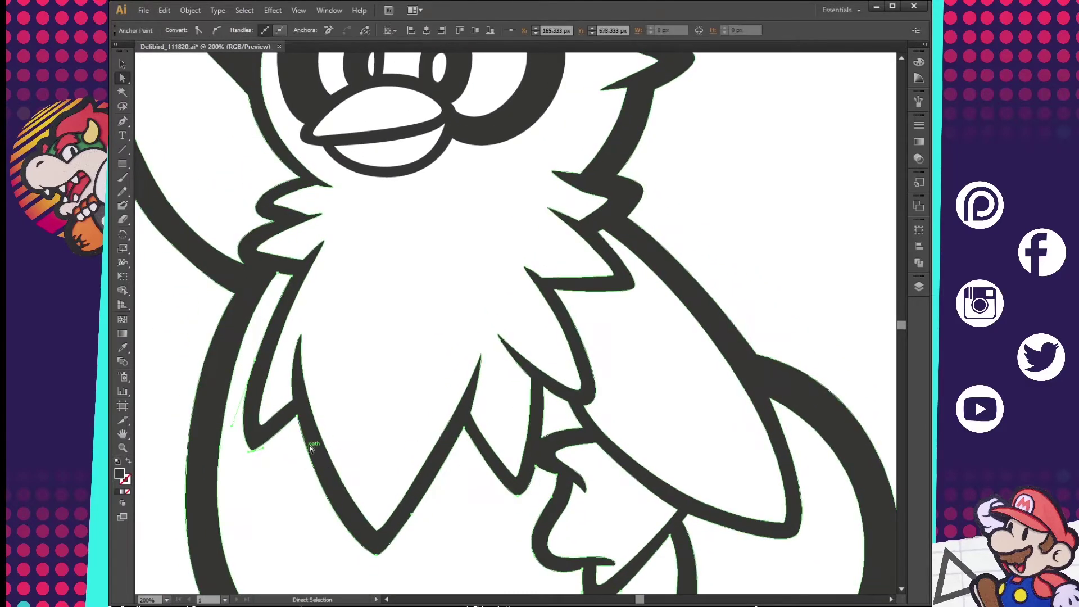
{"action": "scroll", "coordinate": [325, 394], "scroll_direction": "up", "scroll_amount": 2}
{"action": "scroll", "coordinate": [344, 335], "scroll_direction": "up", "scroll_amount": 2}
Step: Inspect the eye, beak and small triangle shapes in the head, then zoom out
{"action": "left_click_drag", "start_coordinate": [344, 335], "coordinate": [385, 355]}
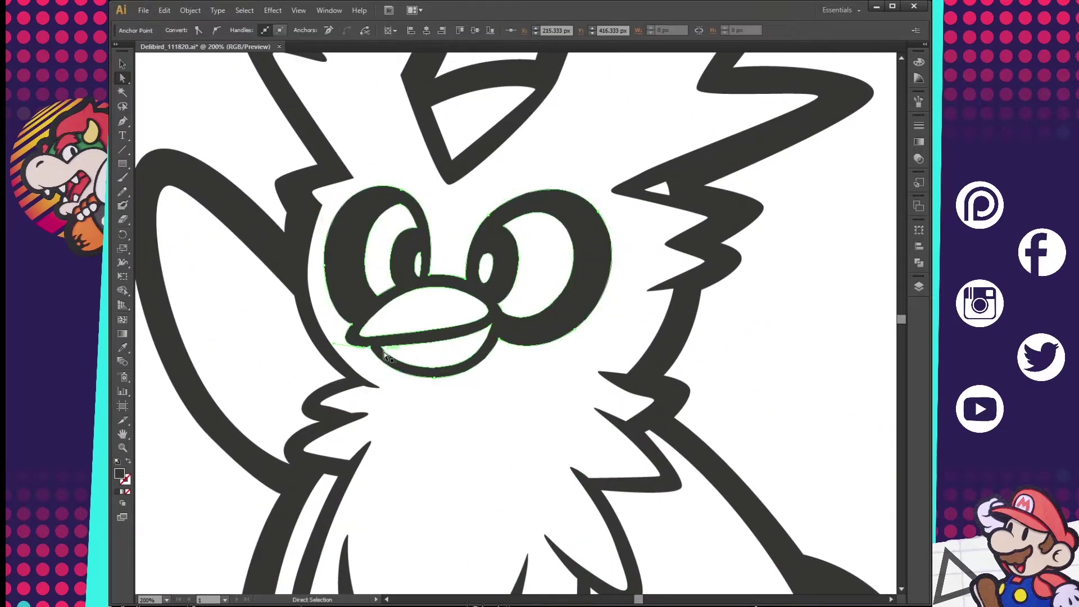
{"action": "left_click", "coordinate": [483, 393]}
{"action": "scroll", "coordinate": [550, 393], "scroll_direction": "up", "scroll_amount": 2}
{"action": "left_click", "coordinate": [651, 310]}
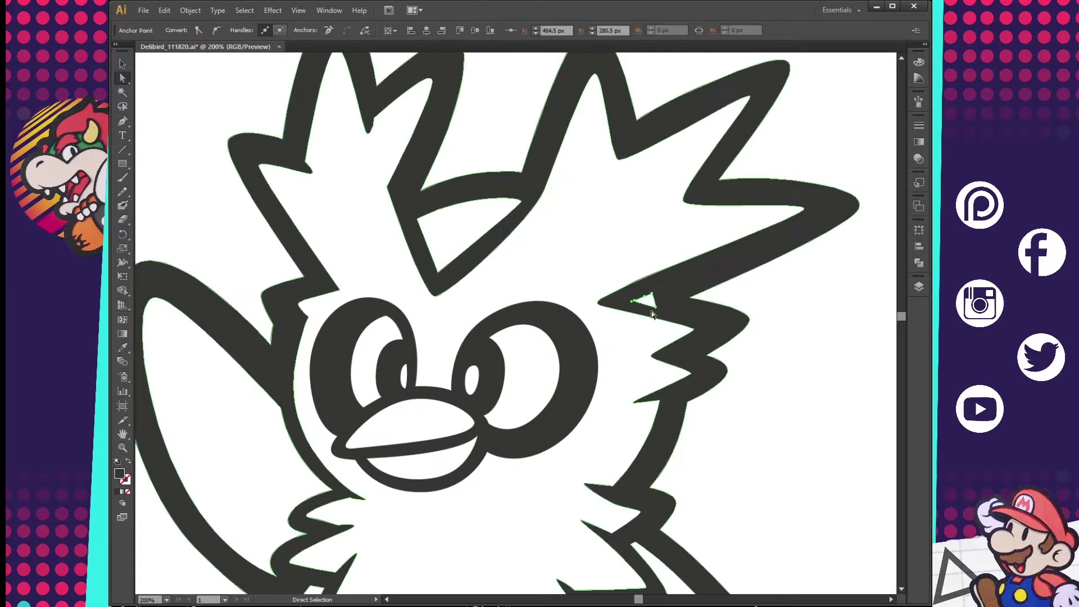
{"action": "left_click", "coordinate": [645, 337]}
{"action": "scroll", "coordinate": [645, 337], "scroll_direction": "up", "scroll_amount": 1}
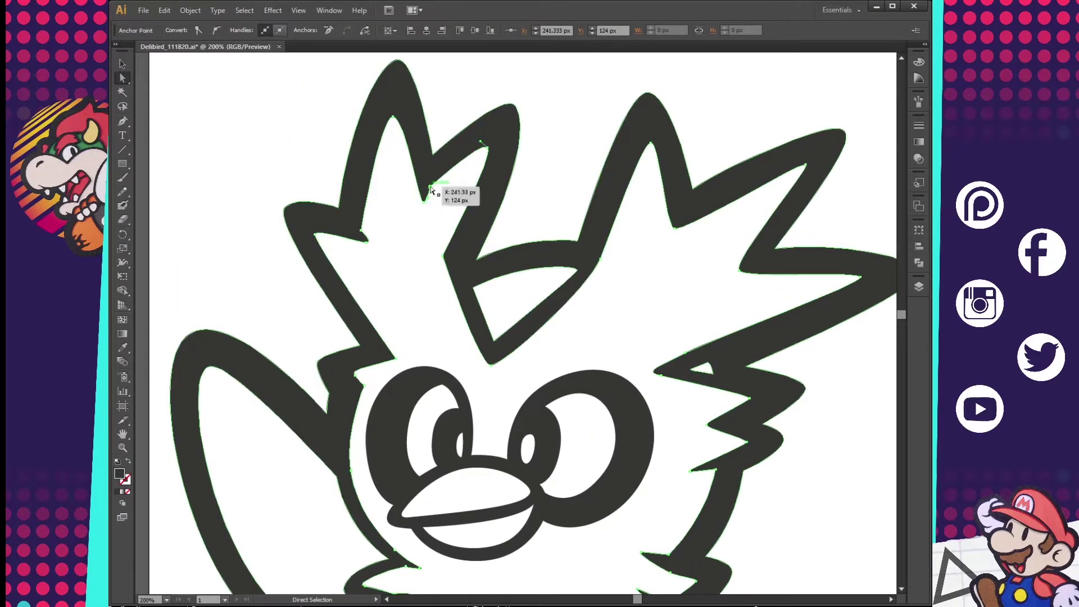
{"action": "scroll", "coordinate": [519, 337], "scroll_direction": "down", "scroll_amount": 3}
{"action": "scroll", "coordinate": [519, 337], "scroll_direction": "down", "scroll_amount": 1}
{"action": "scroll", "coordinate": [360, 313], "scroll_direction": "down", "scroll_amount": 8}
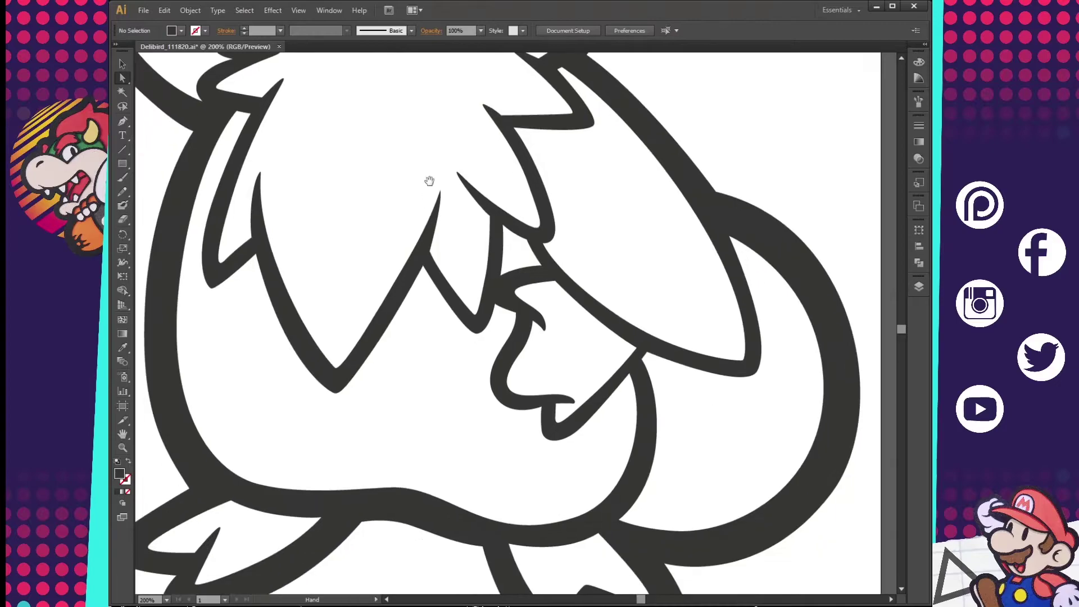
{"action": "key", "text": "ctrl+minus"}
{"action": "key", "text": "ctrl+minus"}
{"action": "key", "text": "ctrl+minus"}
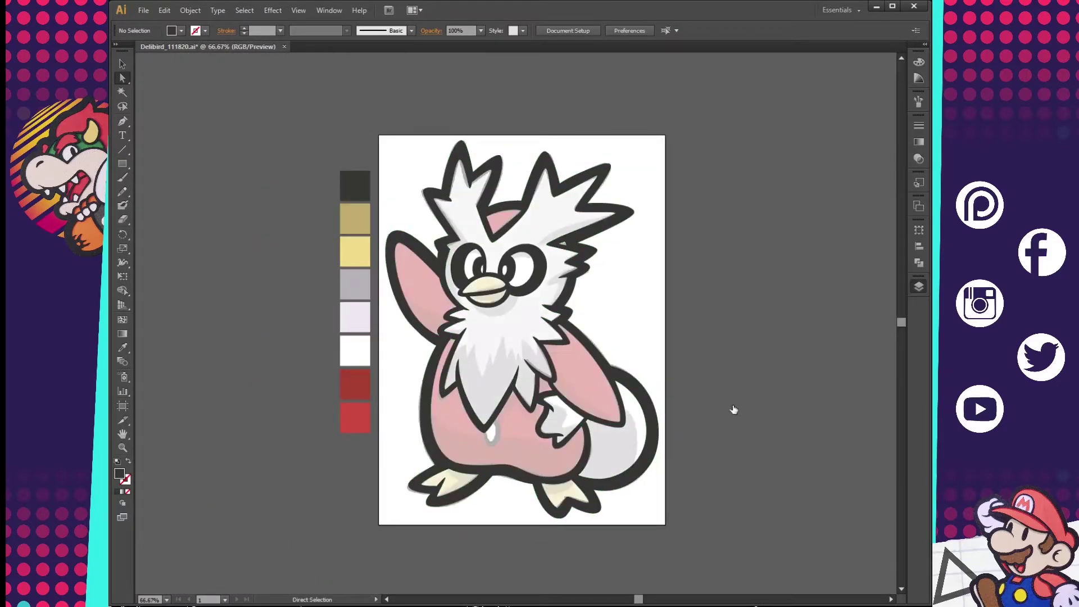
Step: Alt-drag a copy of the line-art group to the right of the artboard
{"action": "scroll", "coordinate": [845, 371], "scroll_direction": "right", "scroll_amount": 3}
{"action": "key", "text": "v"}
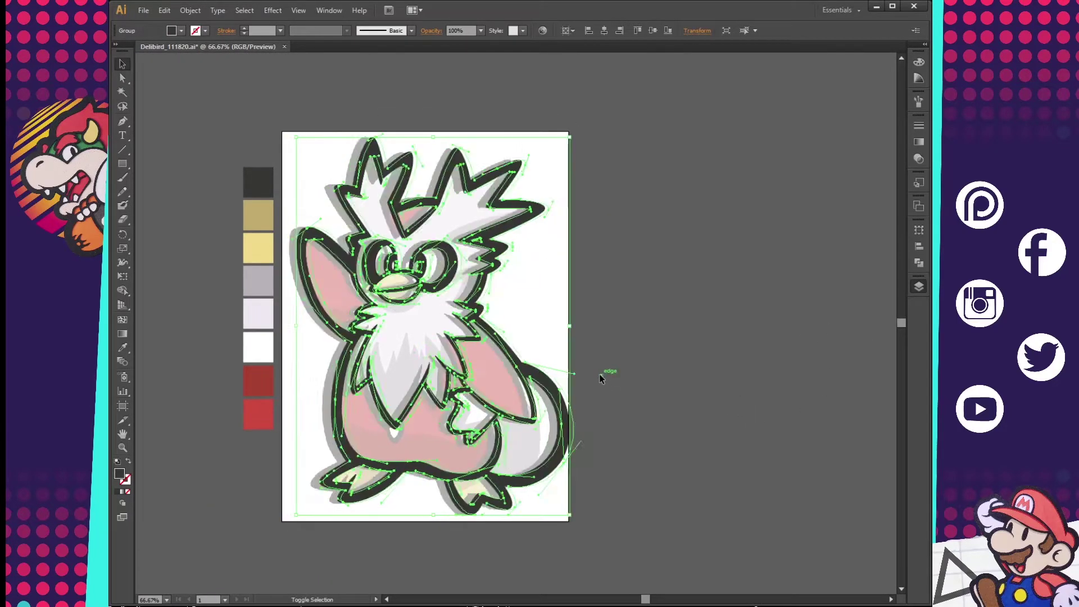
{"action": "key", "text": "a"}
{"action": "key", "text": "ctrl+a"}
{"action": "left_click", "coordinate": [301, 139]}
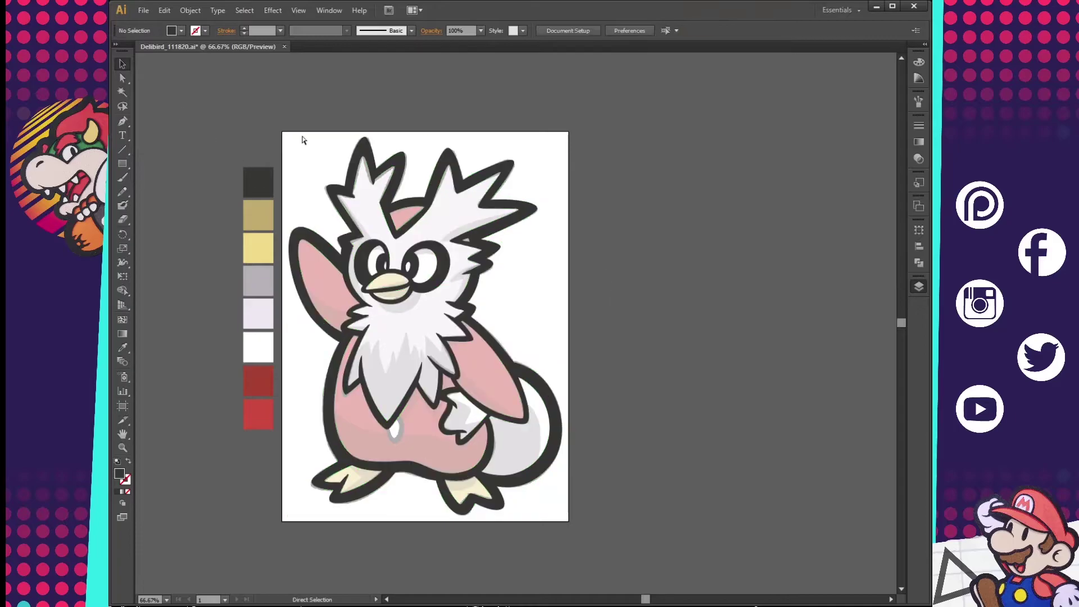
{"action": "left_click", "coordinate": [489, 463]}
{"action": "left_click_drag", "start_coordinate": [489, 463], "coordinate": [736, 463]}
{"action": "scroll", "coordinate": [506, 337], "scroll_direction": "right", "scroll_amount": 3}
Step: Merge the copied line art into one solid dark silhouette with Shape Builder
{"action": "key", "text": "shift+m"}
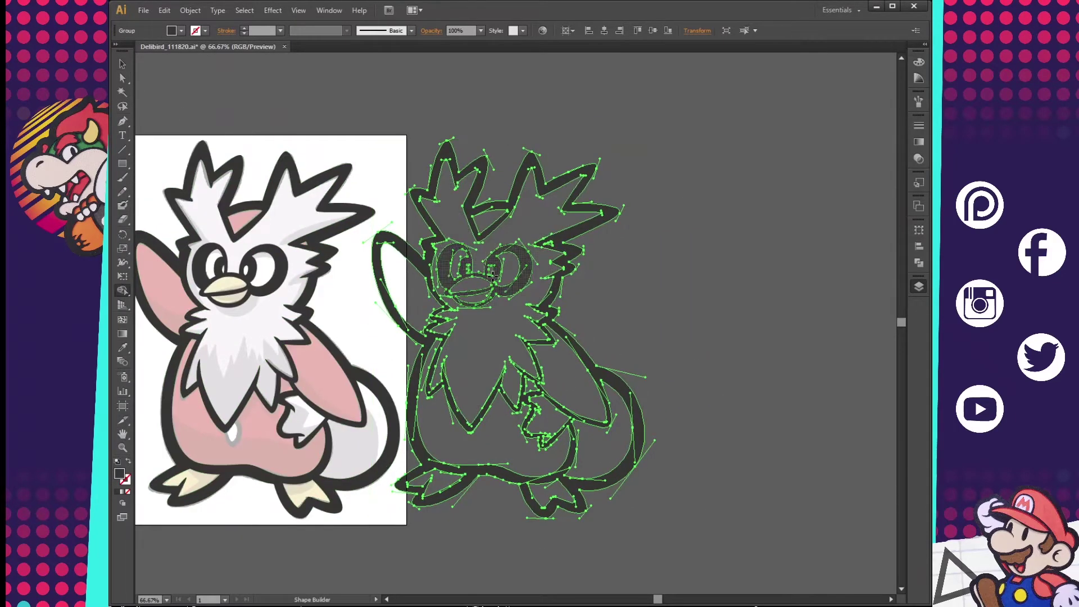
{"action": "left_click_drag", "start_coordinate": [492, 275], "coordinate": [455, 213]}
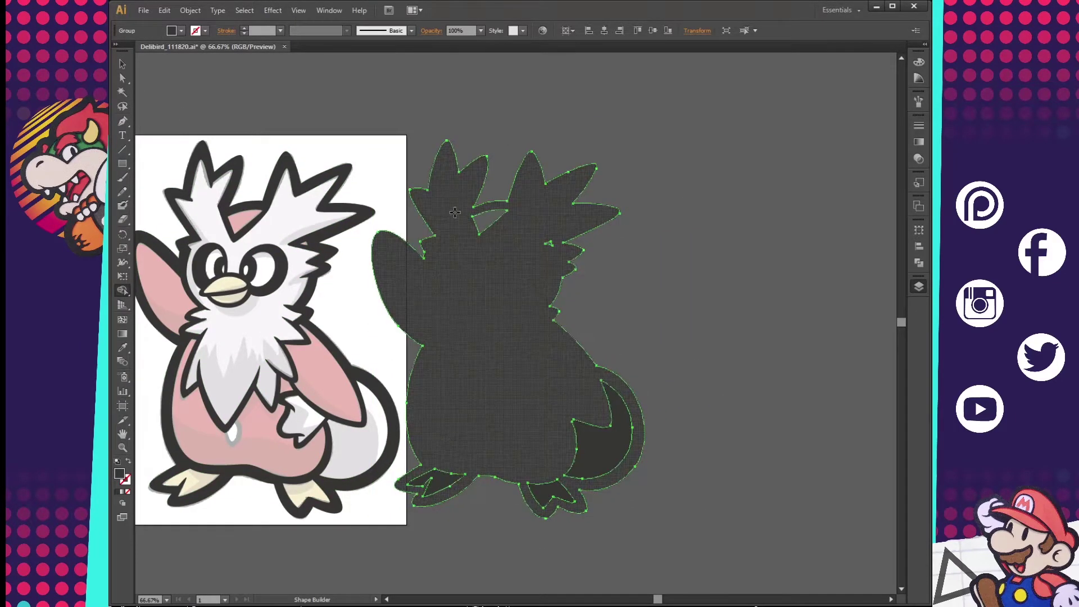
{"action": "key", "text": "v"}
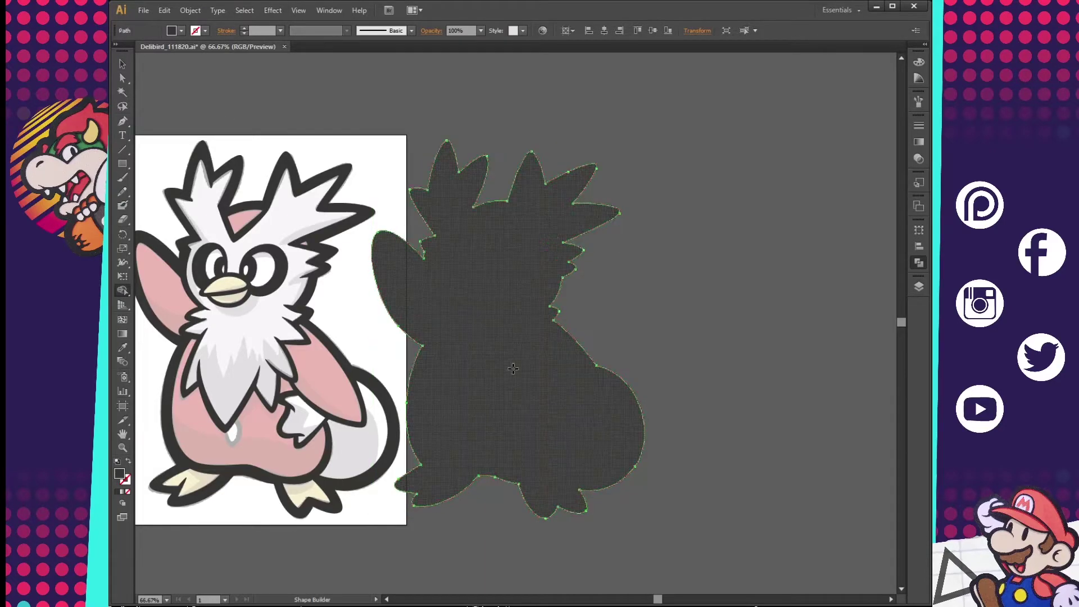
{"action": "left_click", "coordinate": [687, 240]}
{"action": "left_click_drag", "start_coordinate": [473, 406], "coordinate": [646, 411]}
Step: Draw a line across the beak to split it into upper and lower halves
{"action": "key", "text": "ctrl+plus"}
{"action": "key", "text": "ctrl+plus"}
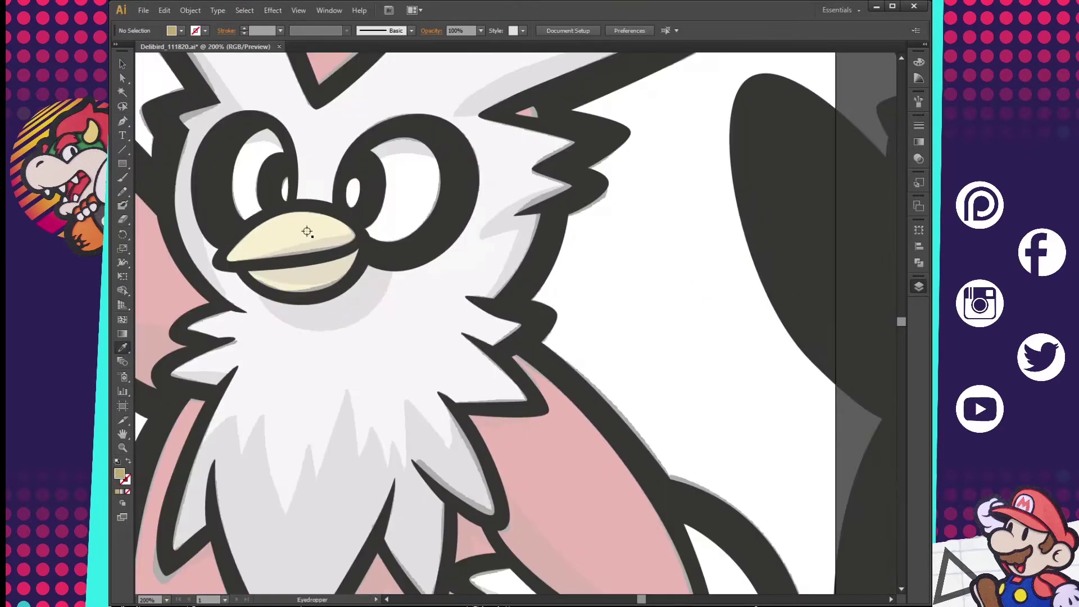
{"action": "key", "text": "ctrl+plus"}
{"action": "key", "text": "p"}
{"action": "left_click", "coordinate": [406, 334]}
{"action": "left_click", "coordinate": [529, 304]}
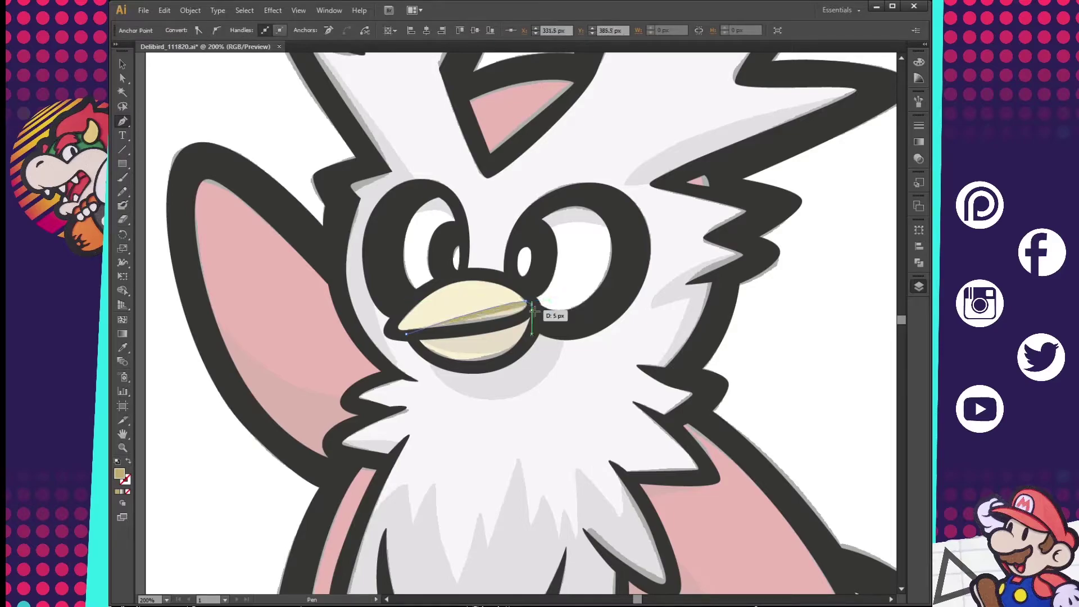
{"action": "key", "text": "v"}
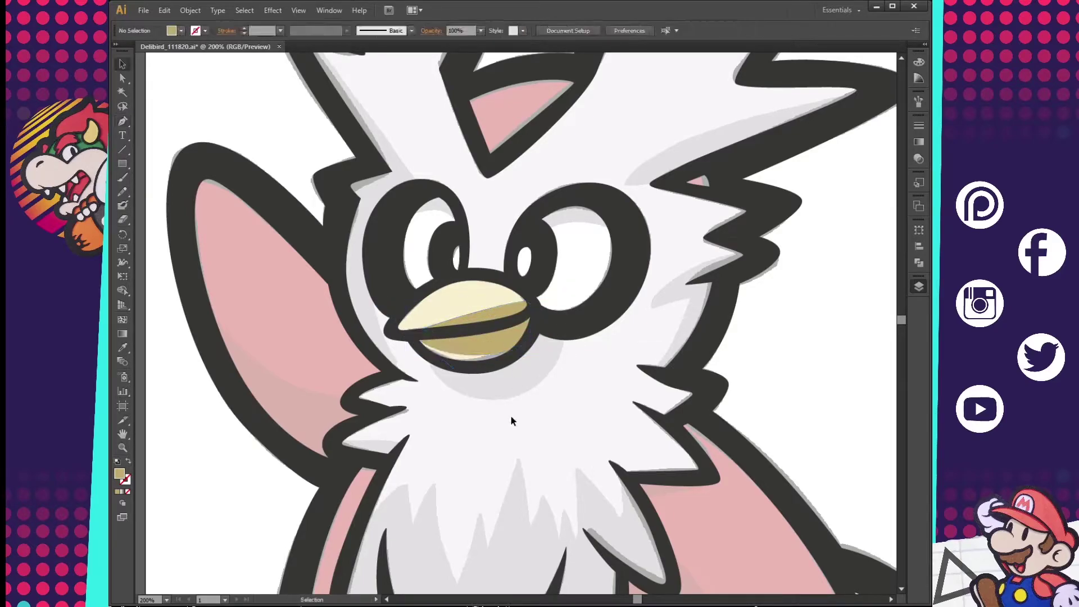
Step: Draw darker tan shading shapes over the left and right feet
{"action": "scroll", "coordinate": [506, 413], "scroll_direction": "down", "scroll_amount": 10}
{"action": "key", "text": "p"}
{"action": "left_click", "coordinate": [361, 355]}
{"action": "left_click", "coordinate": [409, 393]}
{"action": "left_click", "coordinate": [339, 447]}
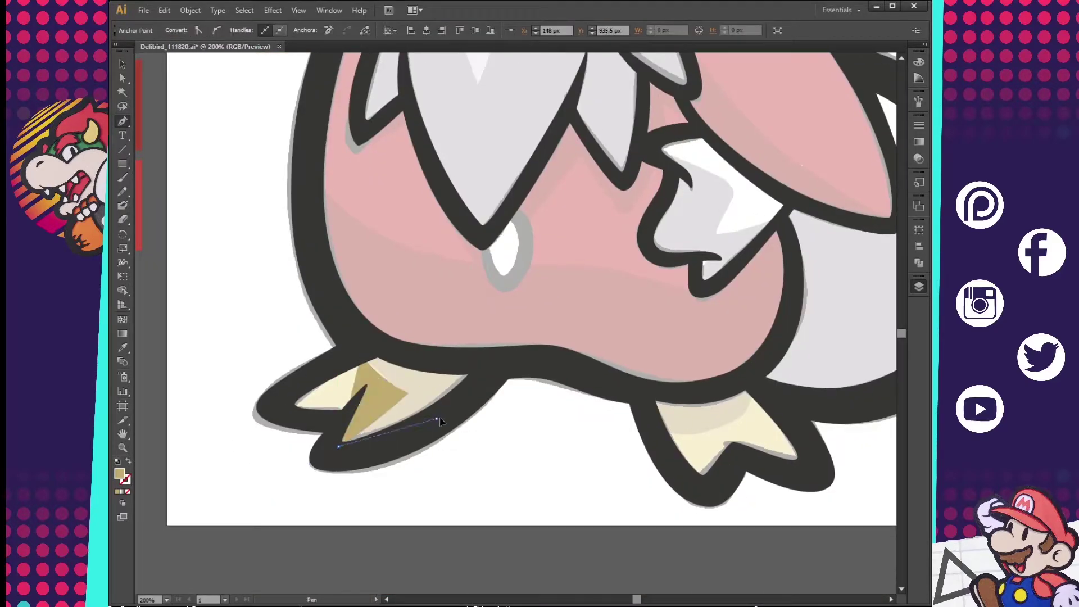
{"action": "left_click", "coordinate": [486, 368]}
{"action": "left_click_drag", "start_coordinate": [361, 355], "coordinate": [382, 345]}
{"action": "scroll", "coordinate": [360, 355], "scroll_direction": "right", "scroll_amount": 5}
{"action": "left_click", "coordinate": [398, 430]}
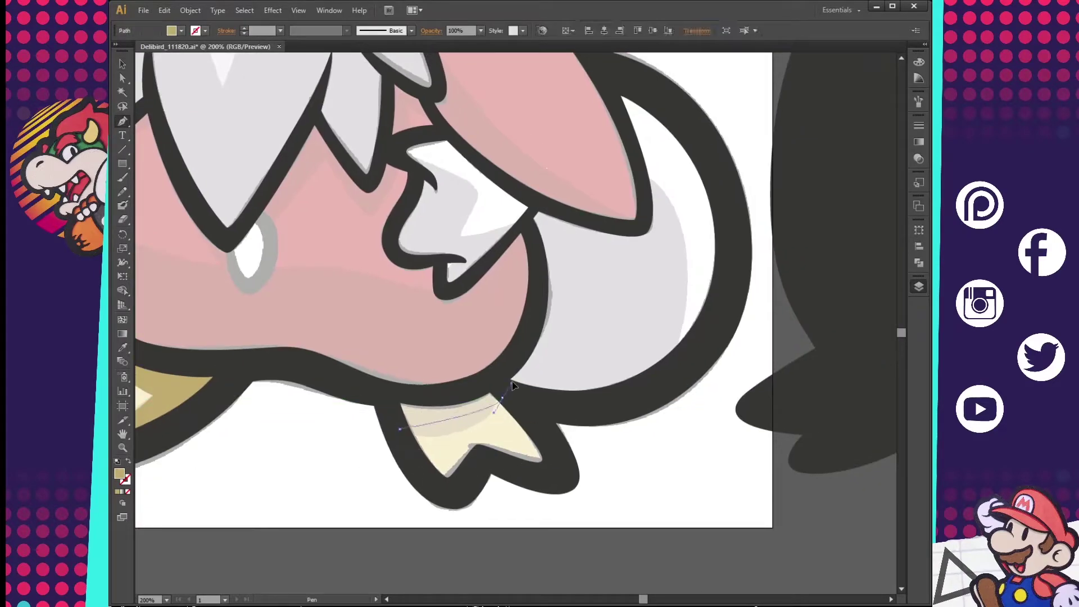
{"action": "left_click_drag", "start_coordinate": [502, 397], "coordinate": [492, 382]}
Step: Draw the darker shading shape over the lower half of the beak
{"action": "scroll", "coordinate": [397, 337], "scroll_direction": "up", "scroll_amount": 5}
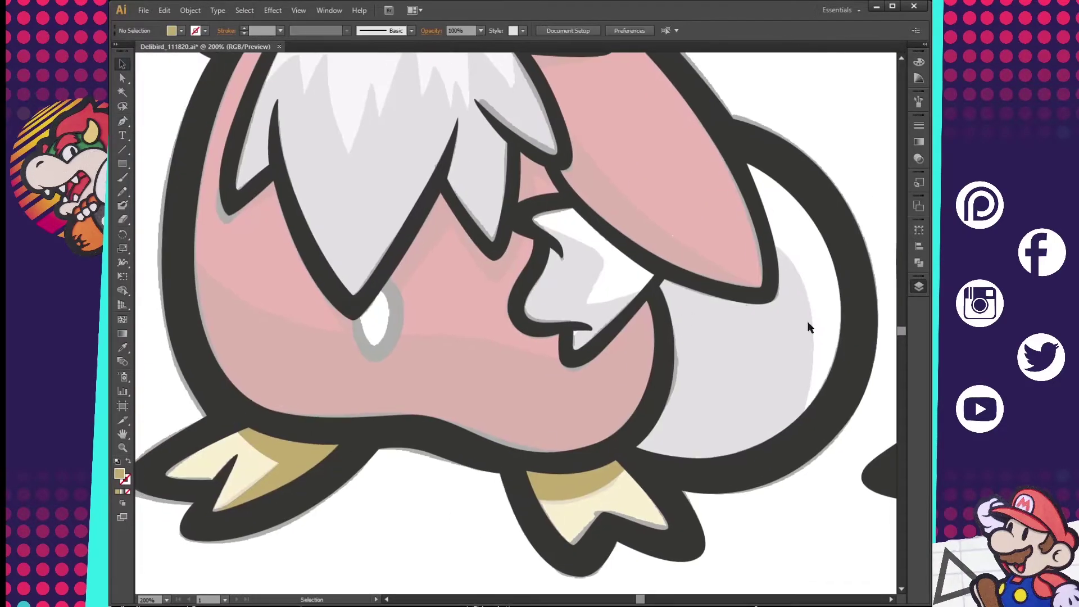
{"action": "scroll", "coordinate": [396, 338], "scroll_direction": "up", "scroll_amount": 5}
{"action": "left_click", "coordinate": [264, 259]}
{"action": "left_click_drag", "start_coordinate": [394, 386], "coordinate": [414, 361]}
{"action": "left_click_drag", "start_coordinate": [408, 405], "coordinate": [485, 344]}
{"action": "left_click", "coordinate": [485, 344]}
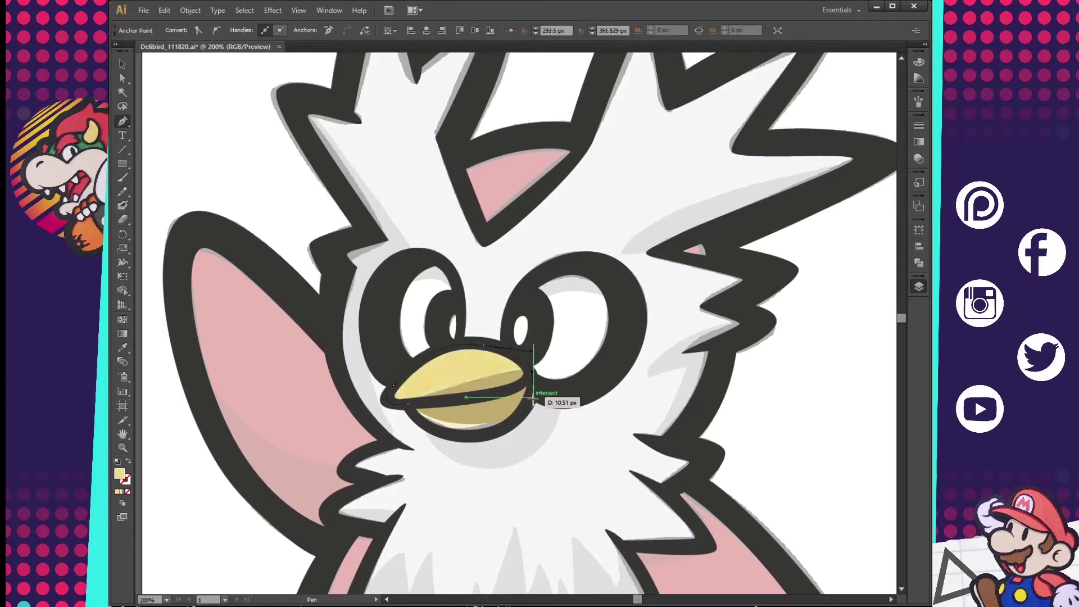
Step: Finish the left foot shading and add another shading shape on the right foot
{"action": "scroll", "coordinate": [399, 391], "scroll_direction": "down", "scroll_amount": 5}
{"action": "scroll", "coordinate": [399, 391], "scroll_direction": "down", "scroll_amount": 3}
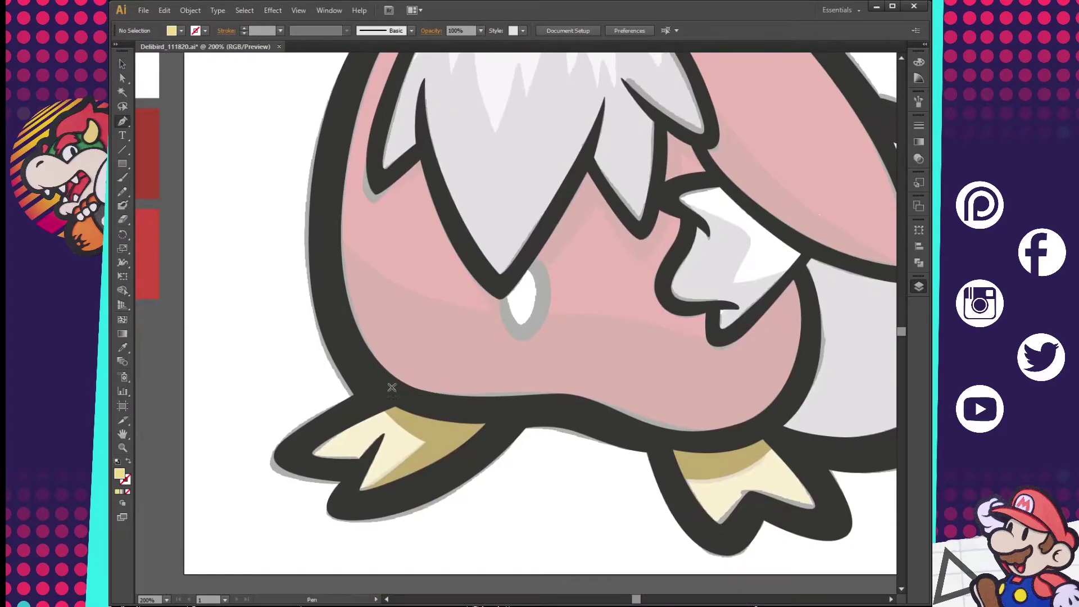
{"action": "left_click", "coordinate": [358, 470]}
{"action": "left_click", "coordinate": [392, 394]}
{"action": "scroll", "coordinate": [433, 393], "scroll_direction": "right", "scroll_amount": 5}
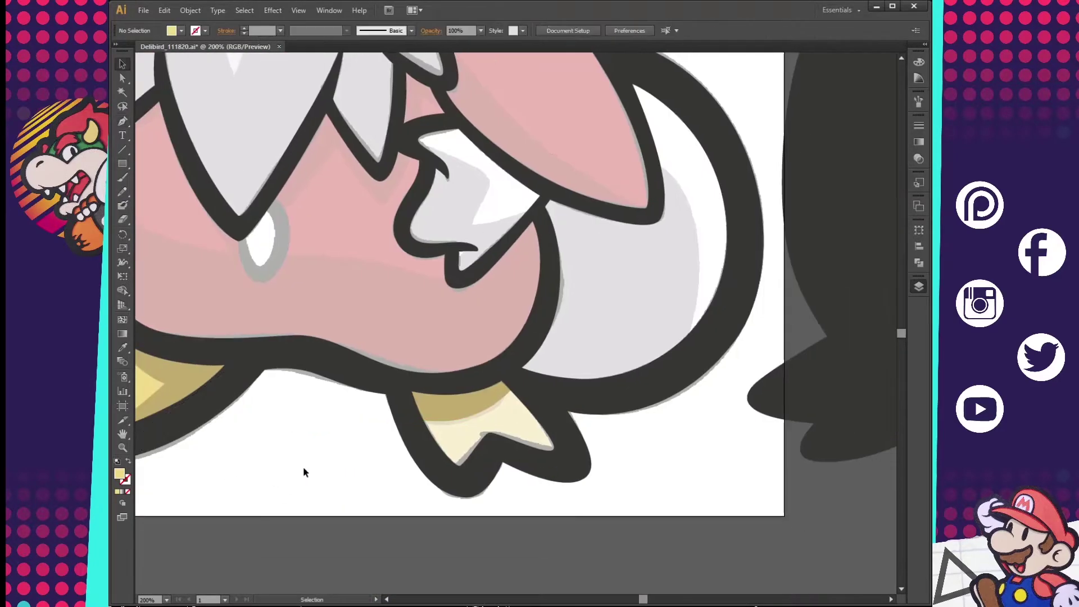
{"action": "left_click_drag", "start_coordinate": [466, 483], "coordinate": [494, 477]}
{"action": "left_click", "coordinate": [495, 447]}
{"action": "left_click", "coordinate": [567, 456]}
{"action": "left_click", "coordinate": [559, 419]}
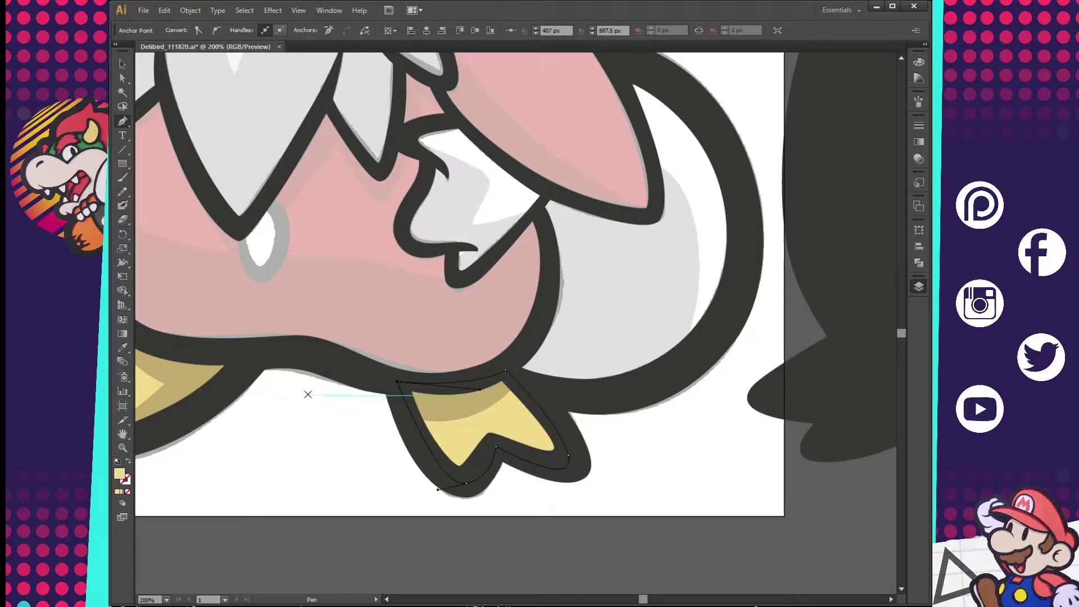
{"action": "scroll", "coordinate": [308, 394], "scroll_direction": "up", "scroll_amount": 10}
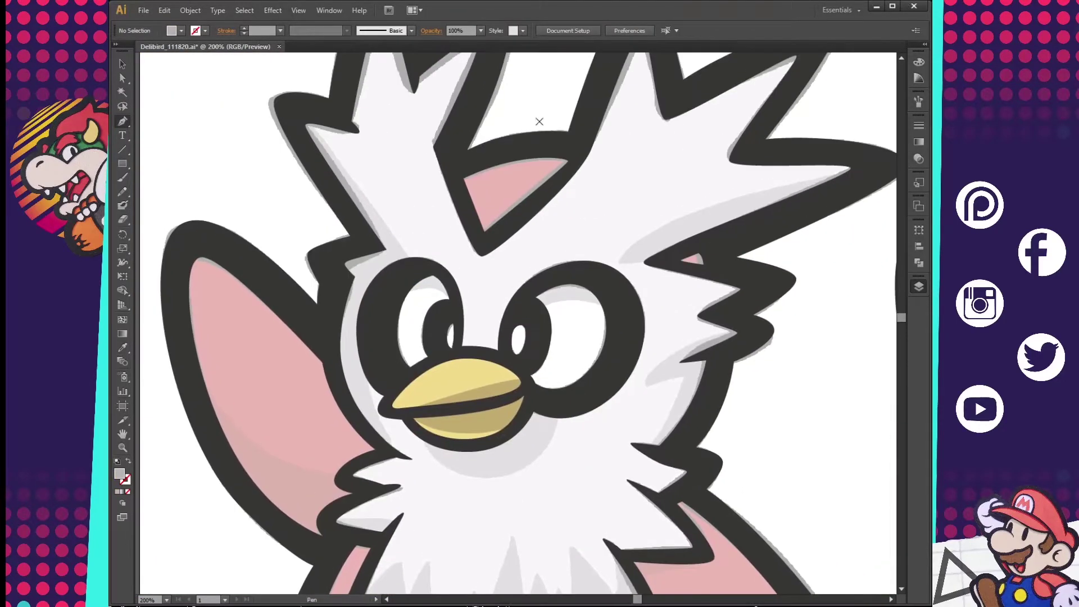
{"action": "mouse_move", "coordinate": [307, 117]}
{"action": "left_mouse_down"}
{"action": "mouse_move", "coordinate": [418, 272]}
{"action": "mouse_move", "coordinate": [455, 294]}
{"action": "mouse_move", "coordinate": [402, 332]}
{"action": "mouse_move", "coordinate": [394, 451]}
{"action": "left_mouse_up"}
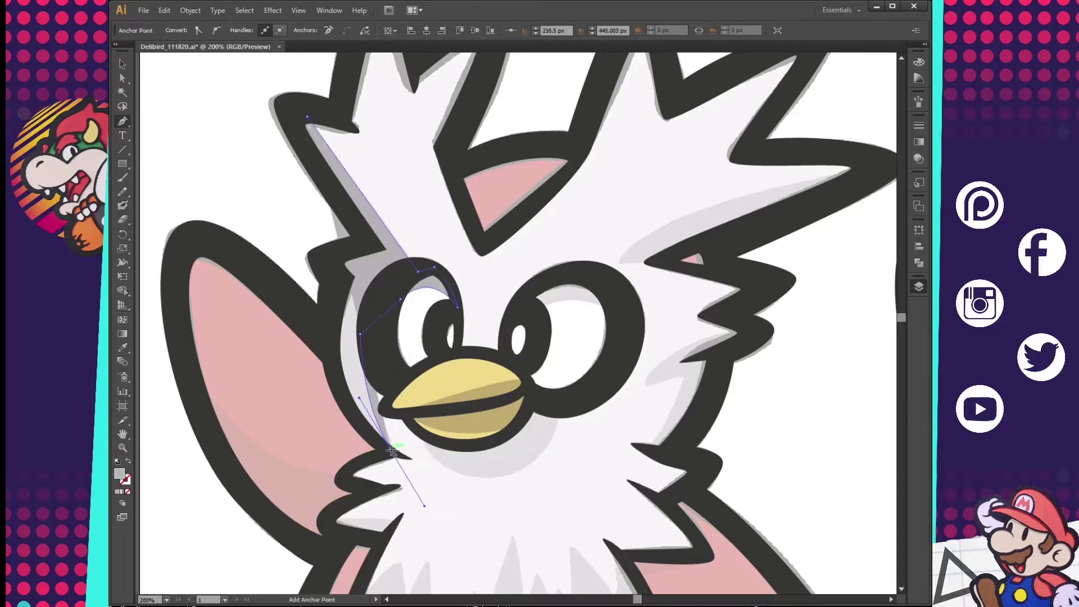
Step: Draw grey shadow down the left side of the face and under the beak
{"action": "left_click_drag", "start_coordinate": [336, 279], "coordinate": [341, 261]}
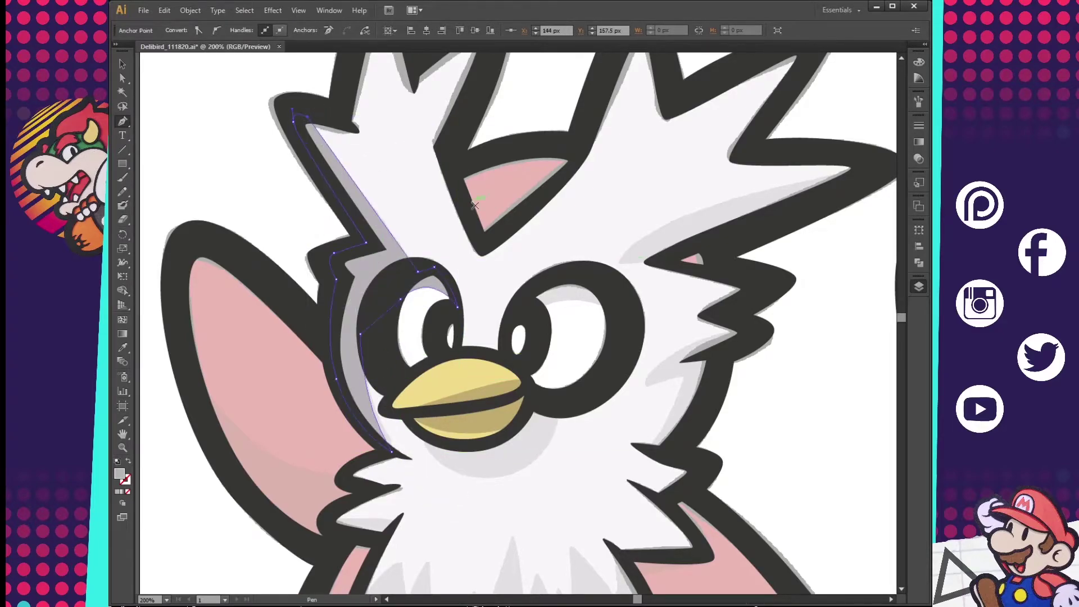
{"action": "left_click_drag", "start_coordinate": [474, 205], "coordinate": [461, 115]}
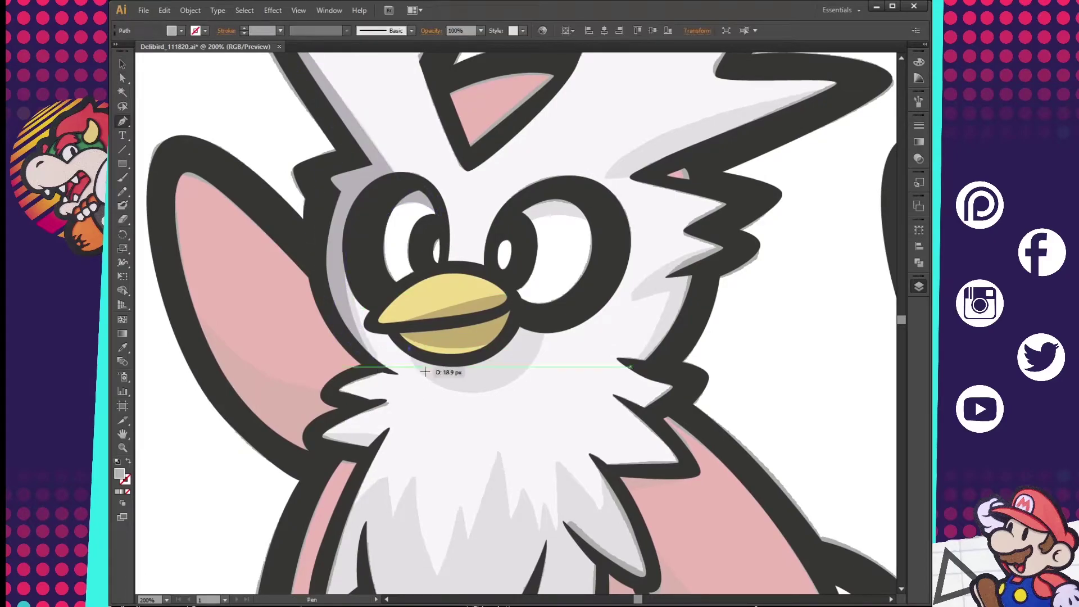
{"action": "left_click", "coordinate": [543, 323]}
{"action": "left_click_drag", "start_coordinate": [577, 379], "coordinate": [533, 386]}
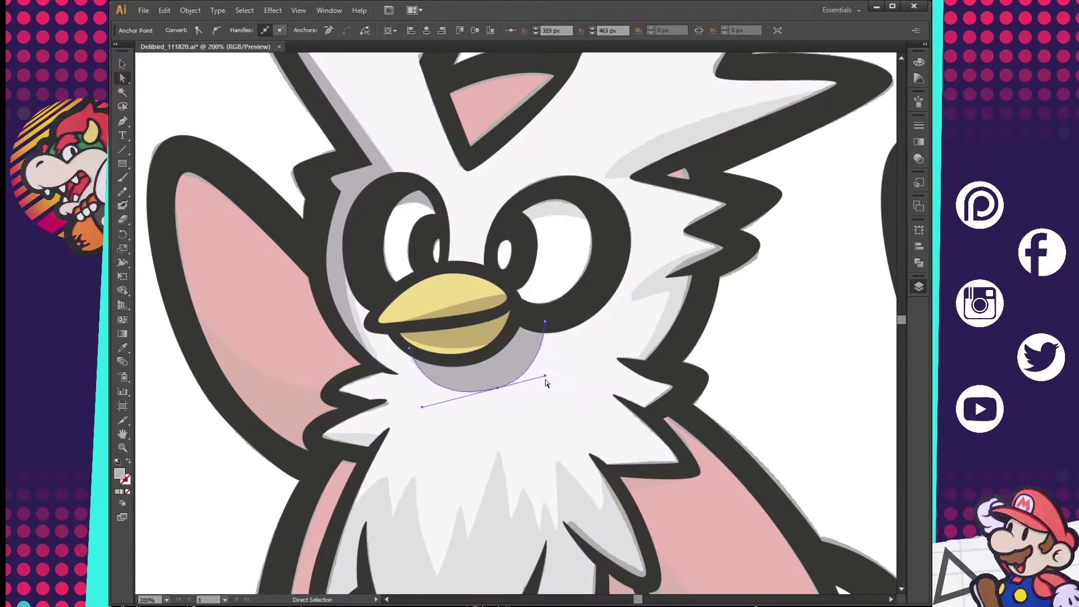
{"action": "key", "text": "v"}
{"action": "key", "text": "ctrl+shift+a"}
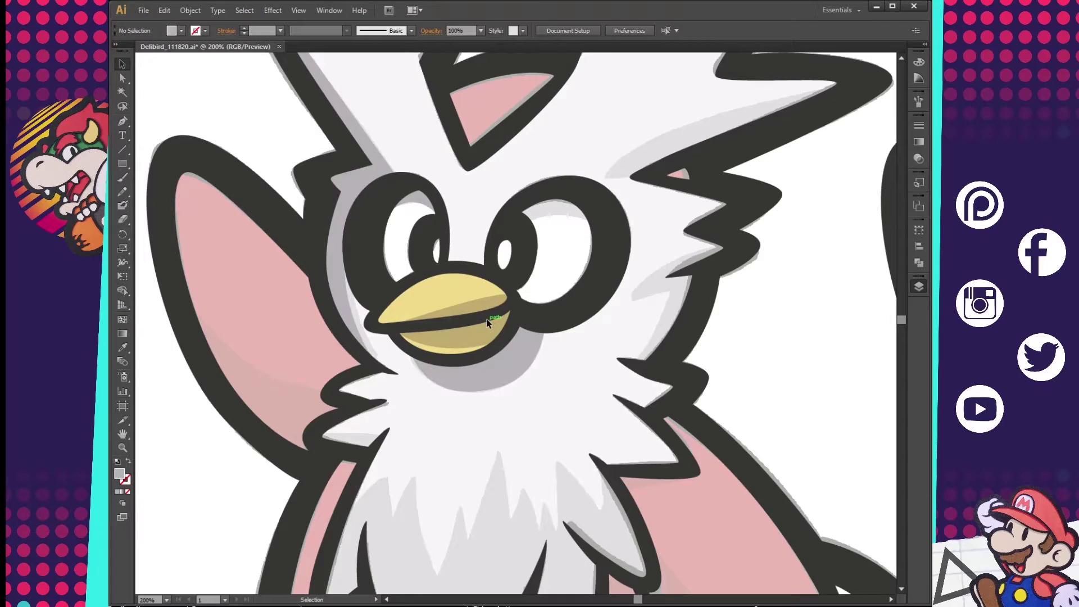
{"action": "left_click", "coordinate": [487, 318]}
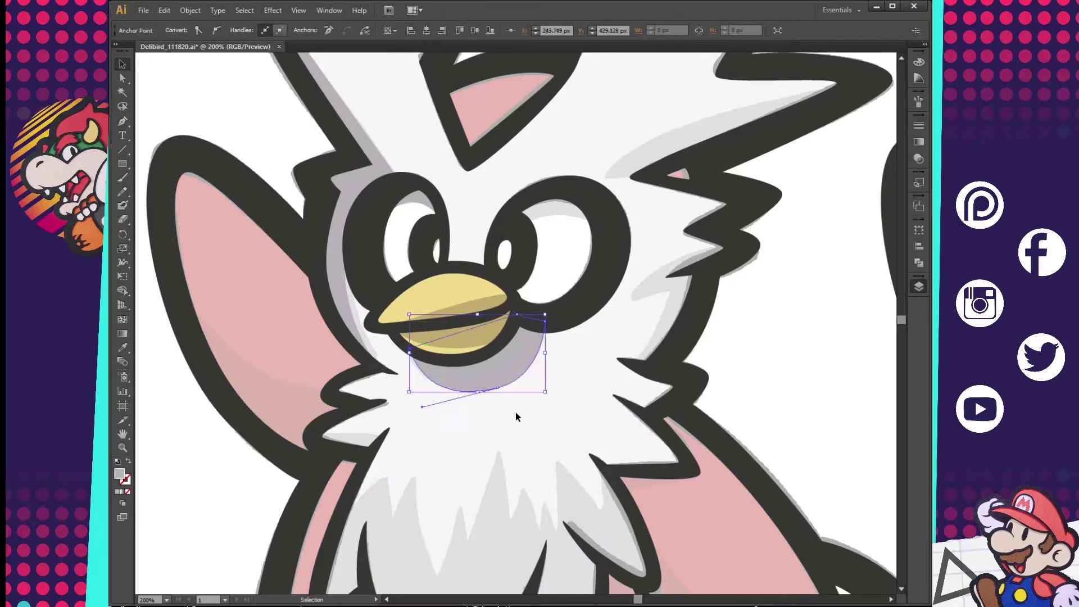
Step: Draw a curved grey shadow shape over the right eye
{"action": "left_click_drag", "start_coordinate": [517, 415], "coordinate": [461, 512]}
{"action": "key", "text": "p"}
{"action": "left_click_drag", "start_coordinate": [475, 288], "coordinate": [493, 289]}
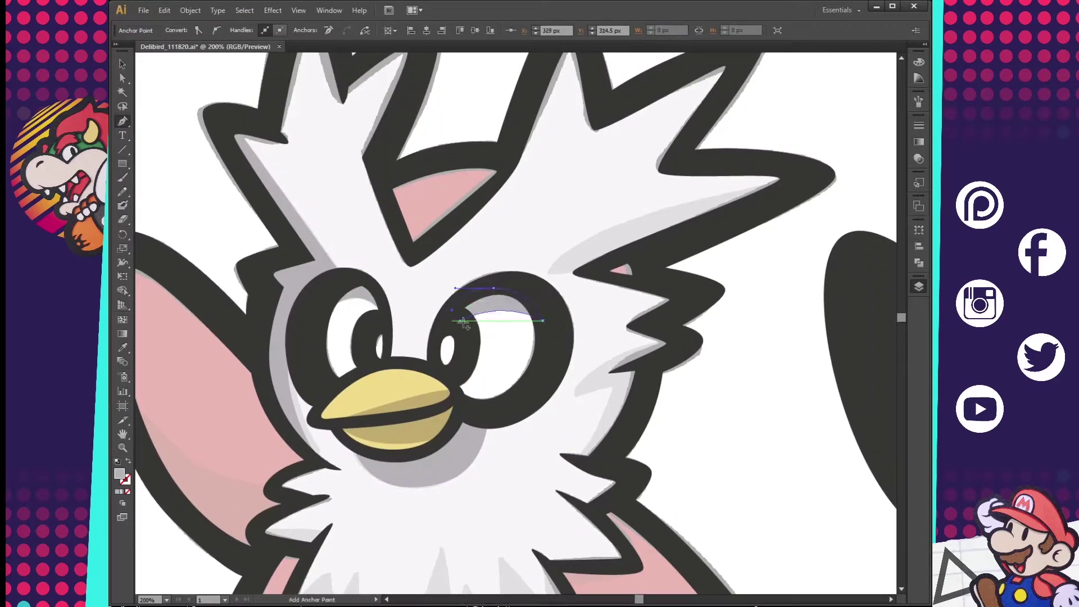
{"action": "left_click_drag", "start_coordinate": [464, 323], "coordinate": [346, 430]}
{"action": "mouse_move", "coordinate": [478, 341]}
{"action": "left_mouse_down"}
{"action": "mouse_move", "coordinate": [426, 368]}
{"action": "mouse_move", "coordinate": [573, 376]}
{"action": "left_mouse_up"}
{"action": "left_click", "coordinate": [677, 287]}
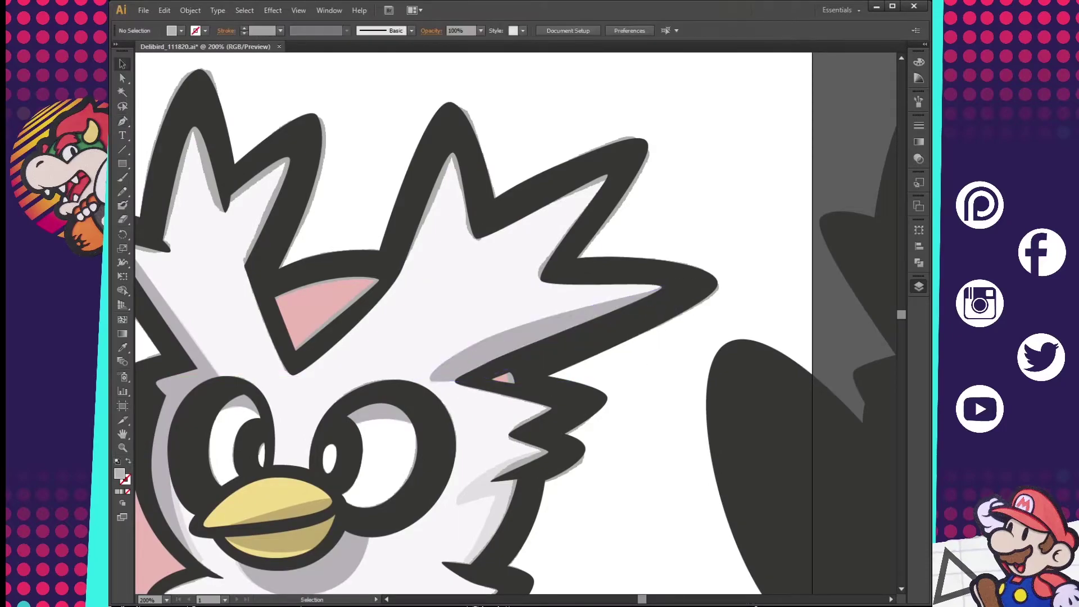
Step: Draw a thin grey shadow sliver along the right cheek fluff
{"action": "left_click_drag", "start_coordinate": [579, 568], "coordinate": [604, 366]}
{"action": "left_click_drag", "start_coordinate": [493, 283], "coordinate": [469, 304]}
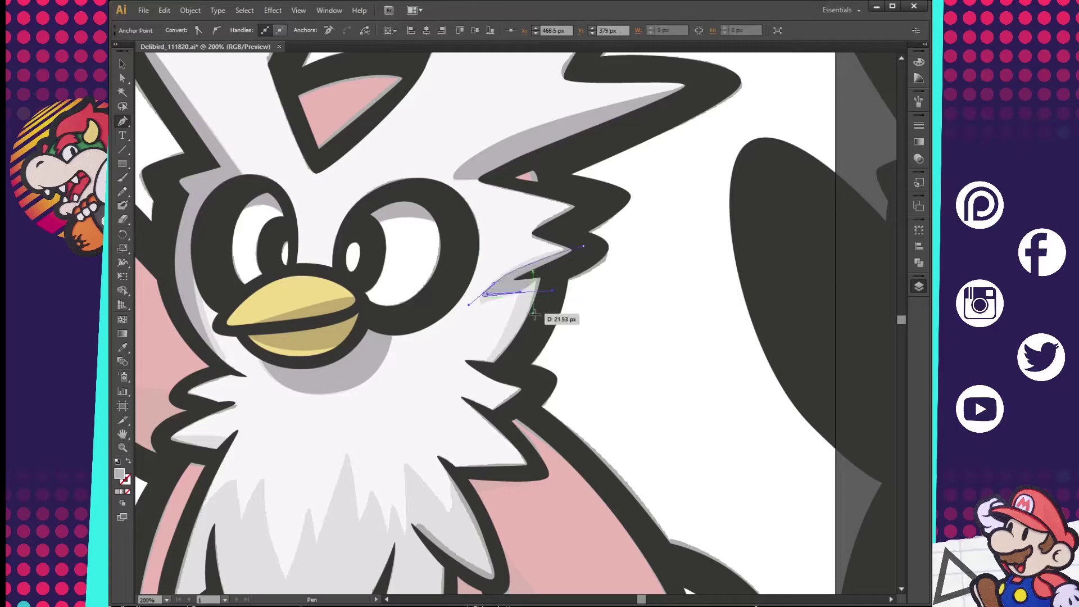
{"action": "left_click_drag", "start_coordinate": [534, 314], "coordinate": [489, 282]}
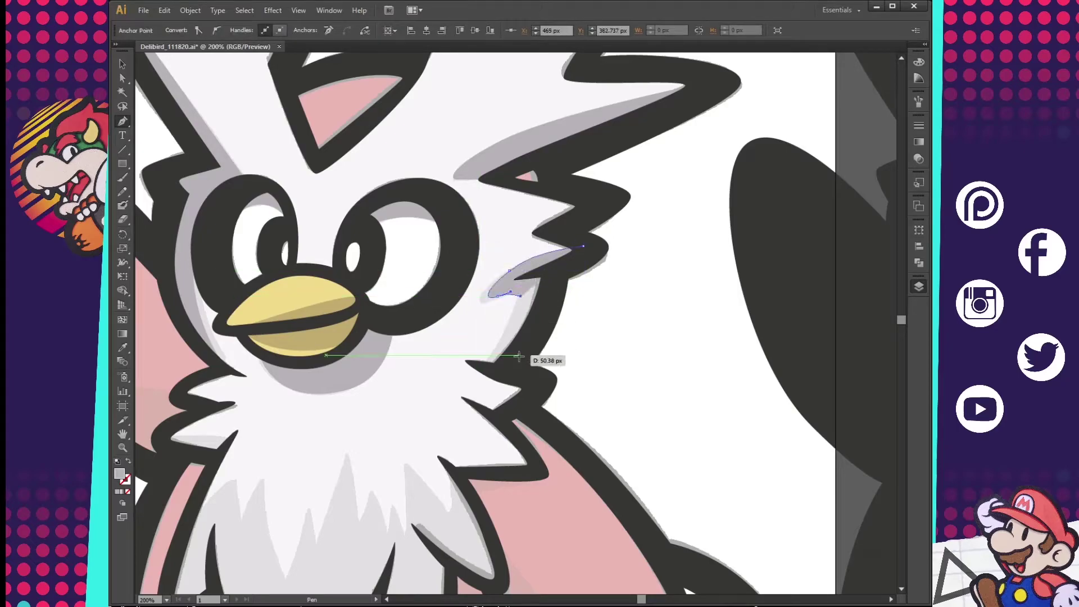
{"action": "left_click", "coordinate": [501, 368]}
{"action": "left_click", "coordinate": [556, 271]}
{"action": "left_click", "coordinate": [584, 246]}
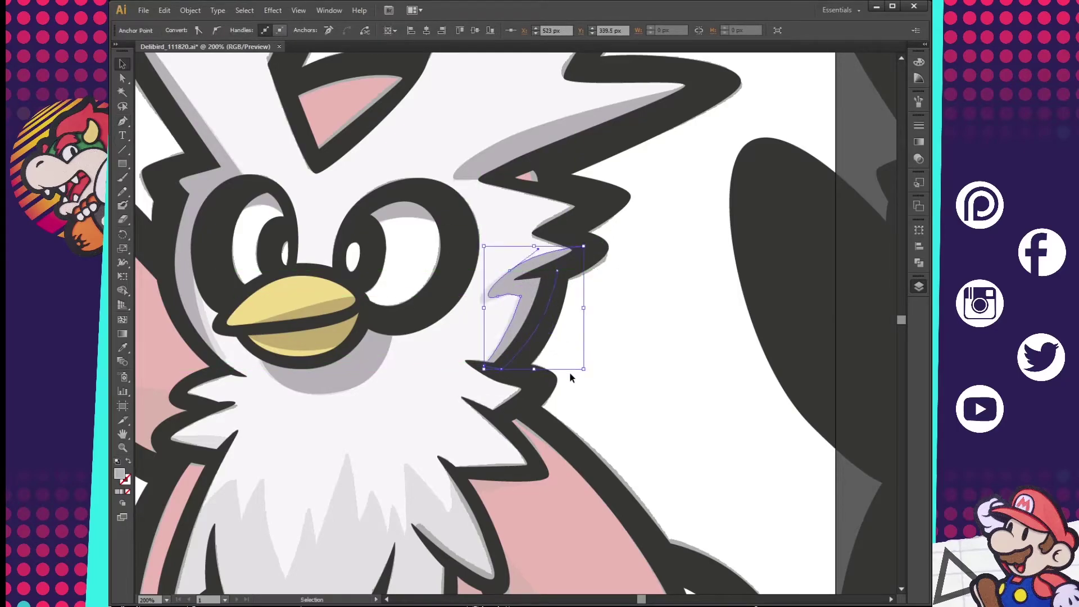
{"action": "left_click_drag", "start_coordinate": [481, 240], "coordinate": [569, 372]}
{"action": "key", "text": "p"}
{"action": "key", "text": "ctrl+shift+a"}
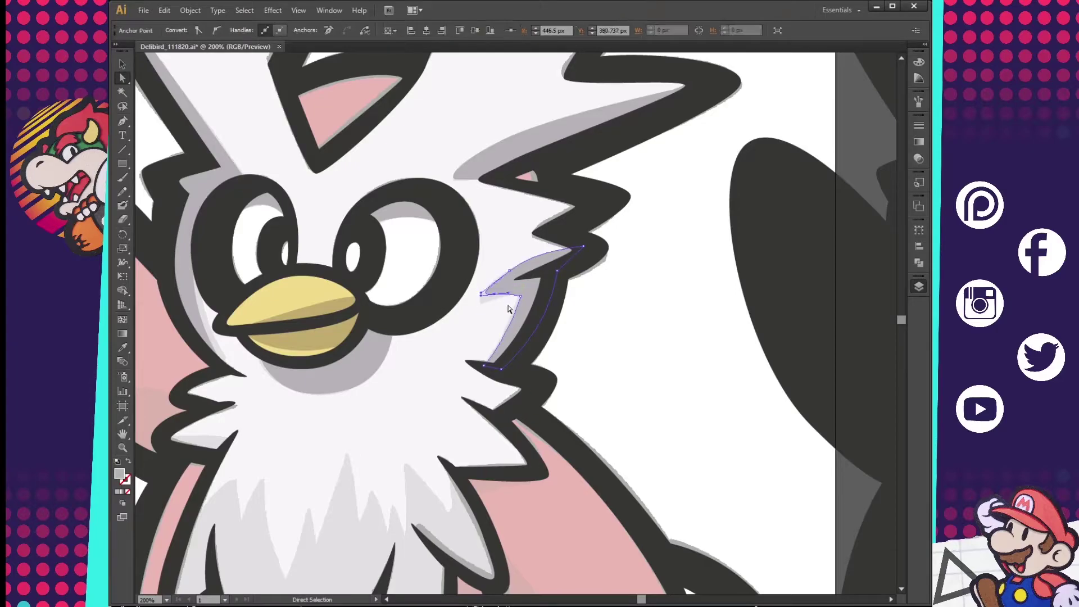
{"action": "left_click_drag", "start_coordinate": [389, 528], "coordinate": [535, 393]}
Step: Trace the grey chest shadow's jagged, spiky top edge across the white fluff
{"action": "left_click", "coordinate": [312, 306]}
{"action": "left_click_drag", "start_coordinate": [336, 293], "coordinate": [372, 294]}
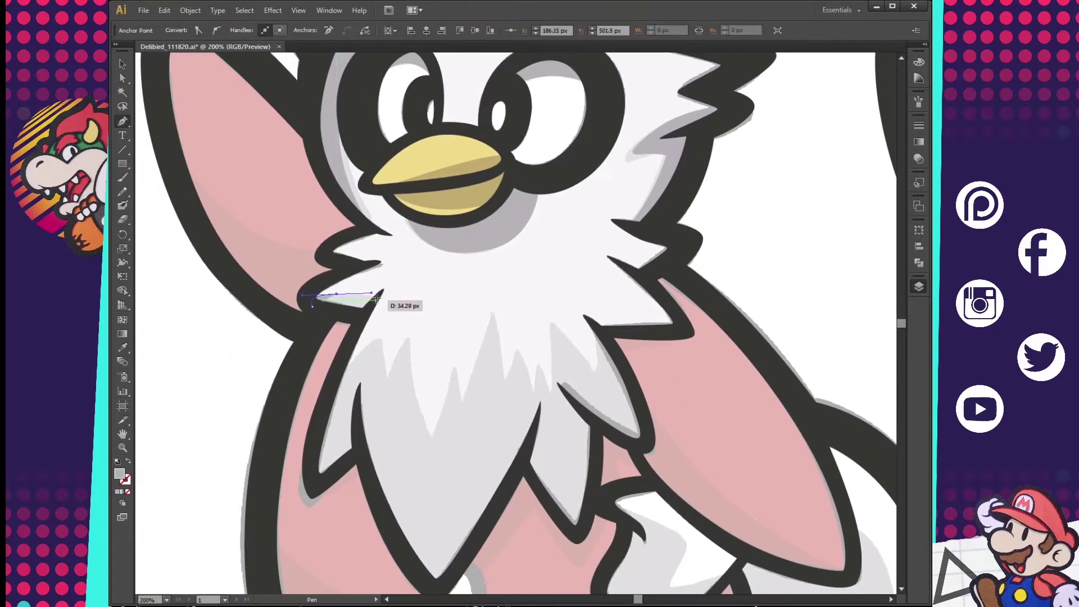
{"action": "mouse_move", "coordinate": [480, 439]}
{"action": "left_mouse_down"}
{"action": "mouse_move", "coordinate": [494, 376]}
{"action": "mouse_move", "coordinate": [494, 423]}
{"action": "left_mouse_up"}
{"action": "left_click", "coordinate": [354, 306]}
{"action": "left_click", "coordinate": [403, 251]}
{"action": "left_click", "coordinate": [402, 298]}
{"action": "left_click_drag", "start_coordinate": [474, 284], "coordinate": [478, 281]}
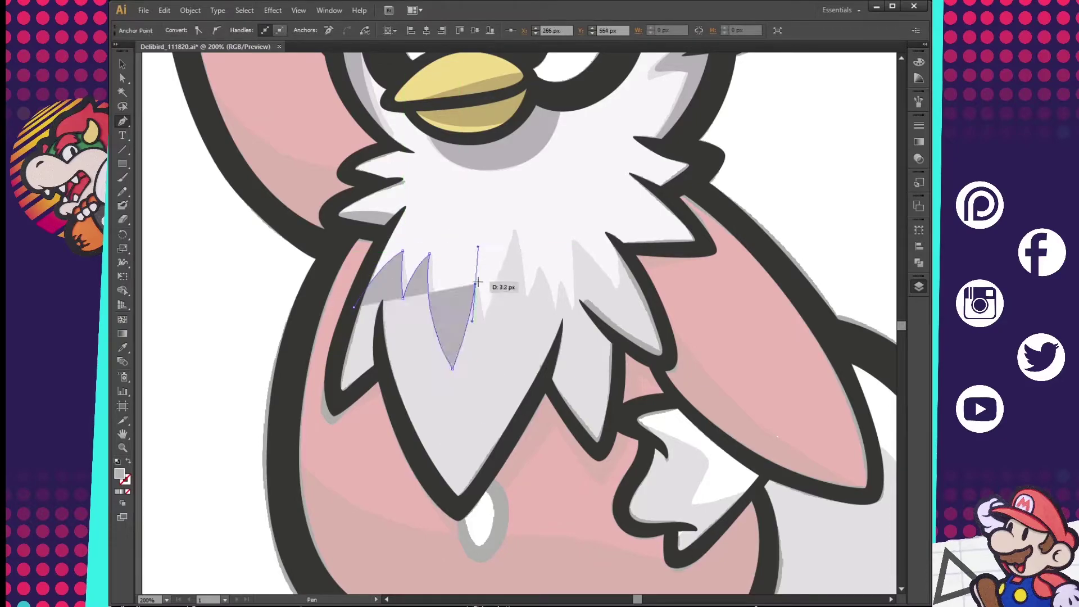
{"action": "left_click", "coordinate": [514, 229]}
{"action": "left_click", "coordinate": [528, 298]}
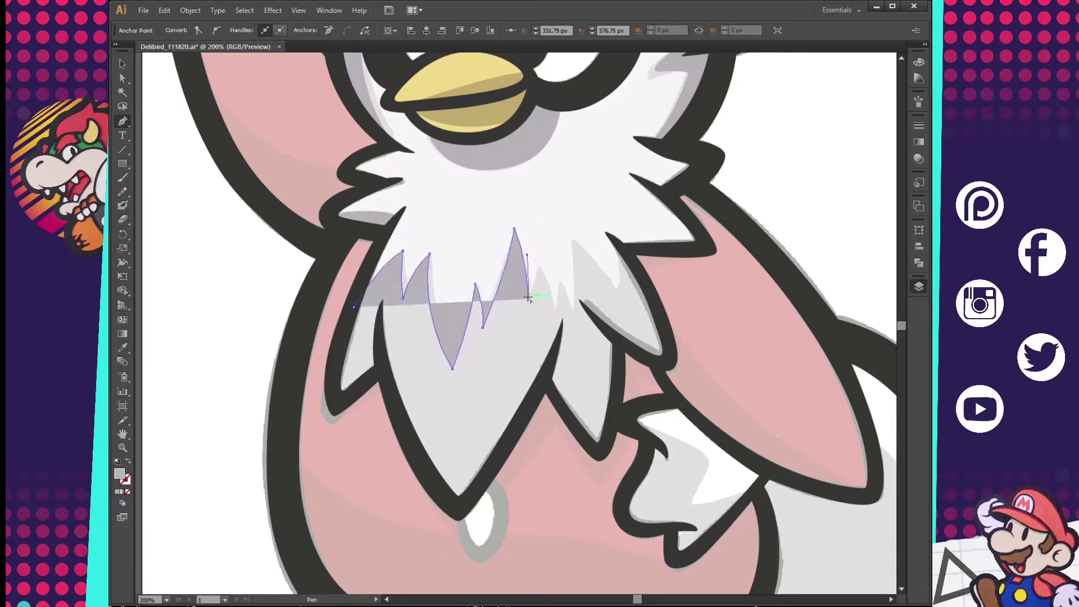
{"action": "left_click_drag", "start_coordinate": [538, 263], "coordinate": [553, 309]}
Step: Extend the shadow down the right fur and arm edge, close it, and begin a left-arm shadow
{"action": "left_click", "coordinate": [571, 313]}
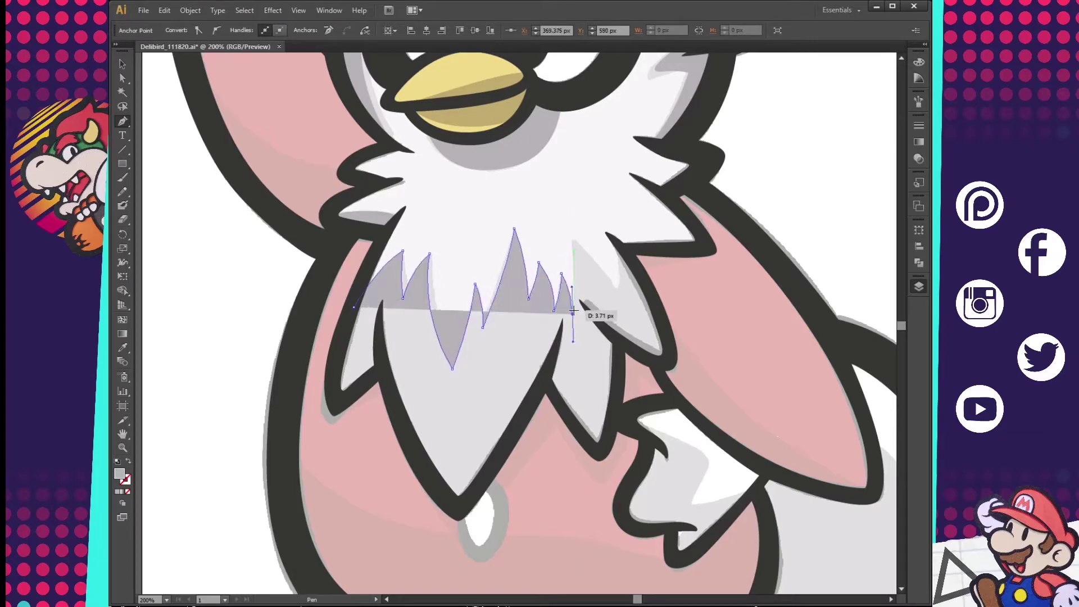
{"action": "left_click_drag", "start_coordinate": [571, 239], "coordinate": [579, 274]}
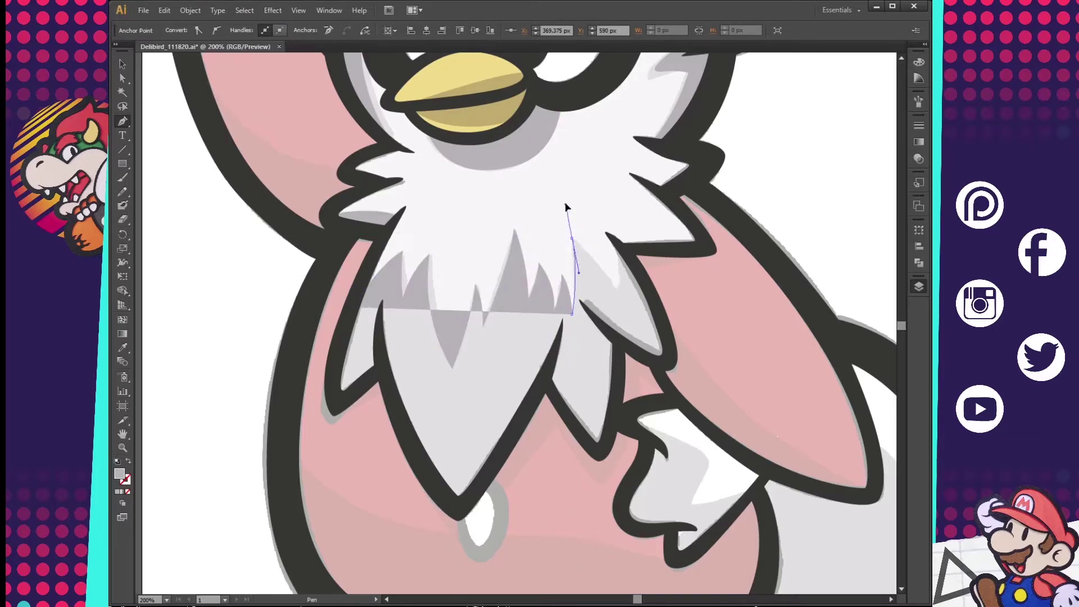
{"action": "left_click", "coordinate": [619, 242]}
{"action": "left_click_drag", "start_coordinate": [659, 313], "coordinate": [671, 363]}
{"action": "left_click", "coordinate": [618, 341]}
{"action": "left_click_drag", "start_coordinate": [600, 452], "coordinate": [586, 428]}
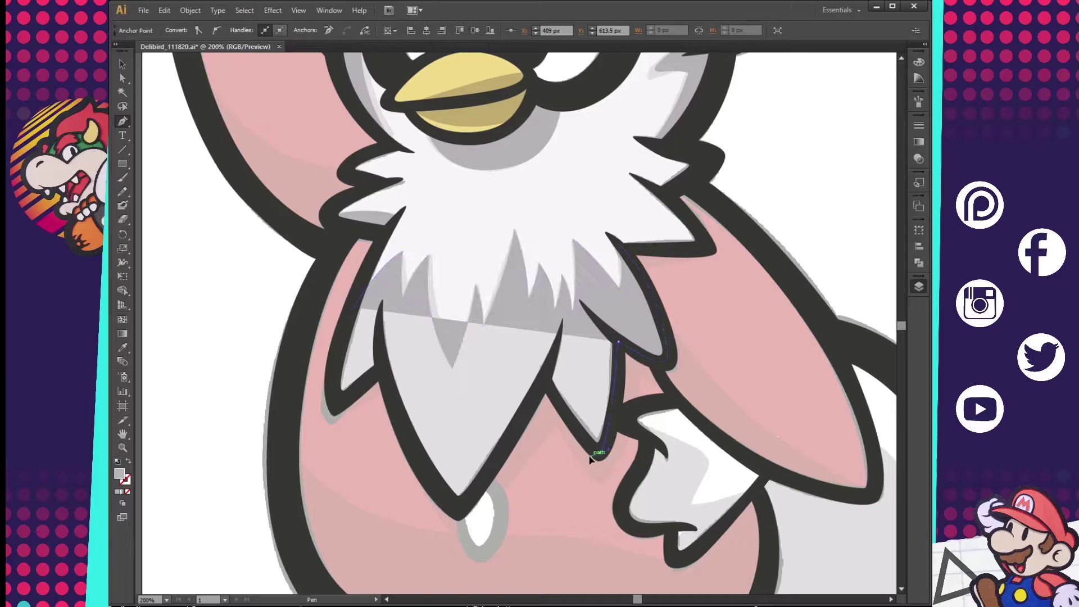
{"action": "left_click", "coordinate": [333, 402]}
{"action": "left_click", "coordinate": [353, 307]}
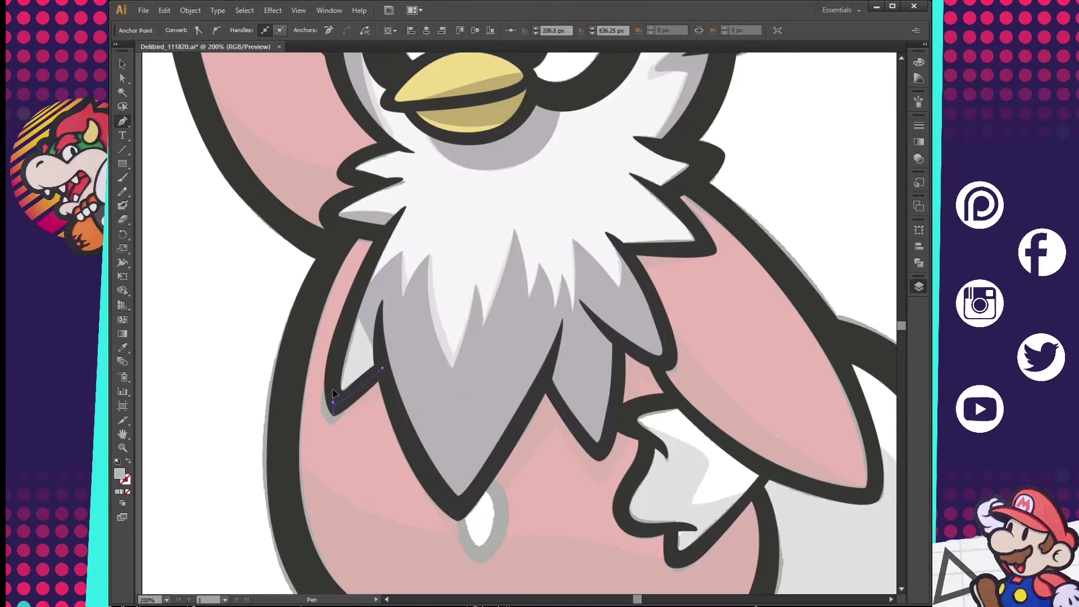
{"action": "left_click_drag", "start_coordinate": [403, 250], "coordinate": [371, 279]}
Step: Zoom in and draw a grey shadow shape across the white hand fluff
{"action": "scroll", "coordinate": [597, 534], "scroll_direction": "down", "scroll_amount": 2}
{"action": "key", "text": "ctrl+plus"}
{"action": "scroll", "coordinate": [518, 366], "scroll_direction": "down", "scroll_amount": 2}
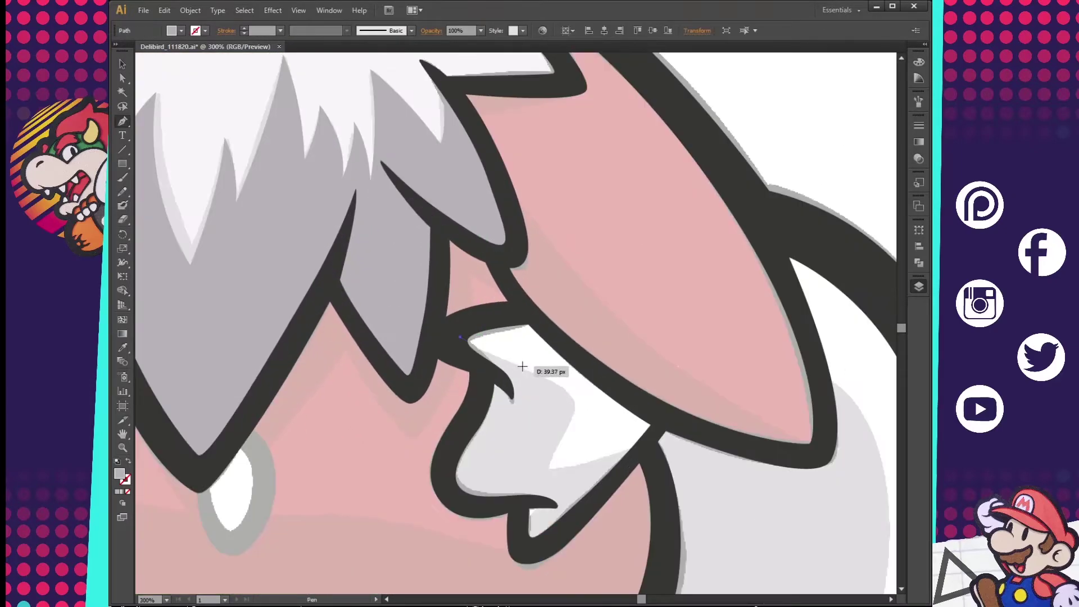
{"action": "left_click", "coordinate": [522, 370]}
{"action": "left_click_drag", "start_coordinate": [563, 385], "coordinate": [580, 393]}
{"action": "left_click", "coordinate": [571, 428]}
{"action": "left_click_drag", "start_coordinate": [554, 472], "coordinate": [640, 440]}
{"action": "left_click", "coordinate": [582, 513]}
{"action": "scroll", "coordinate": [506, 397], "scroll_direction": "down", "scroll_amount": 3}
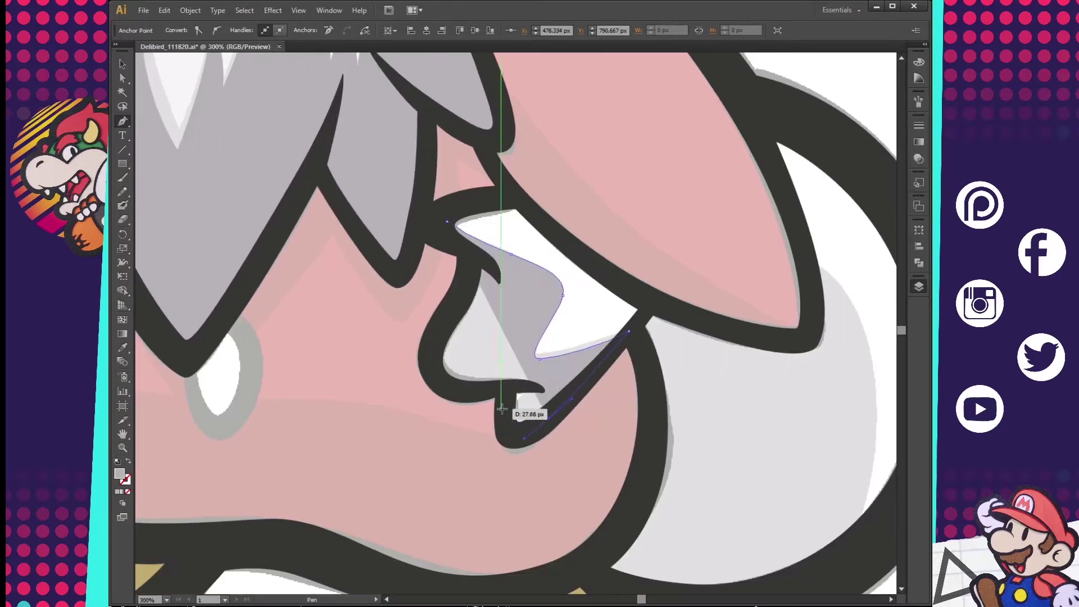
{"action": "left_click_drag", "start_coordinate": [500, 407], "coordinate": [502, 444]}
{"action": "left_click", "coordinate": [429, 369]}
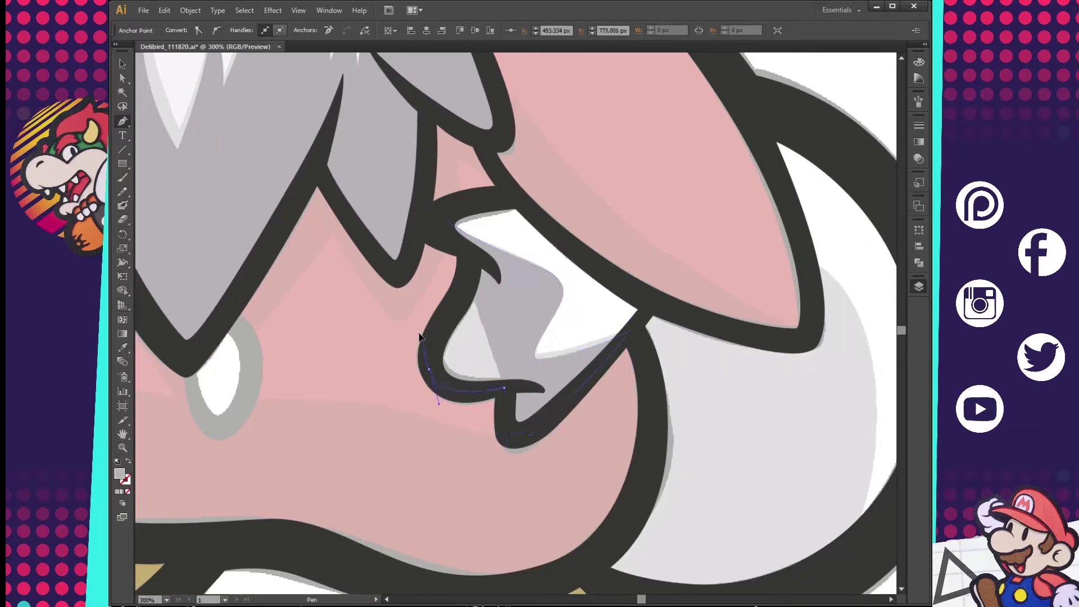
{"action": "left_click", "coordinate": [456, 295]}
{"action": "left_click_drag", "start_coordinate": [448, 223], "coordinate": [448, 232]}
{"action": "key", "text": "v"}
{"action": "key", "text": "ctrl+shift+a"}
Step: Draw grey shading inside the round tail, curving from the pink arm tip along its outline
{"action": "scroll", "coordinate": [400, 515], "scroll_direction": "right", "scroll_amount": 5}
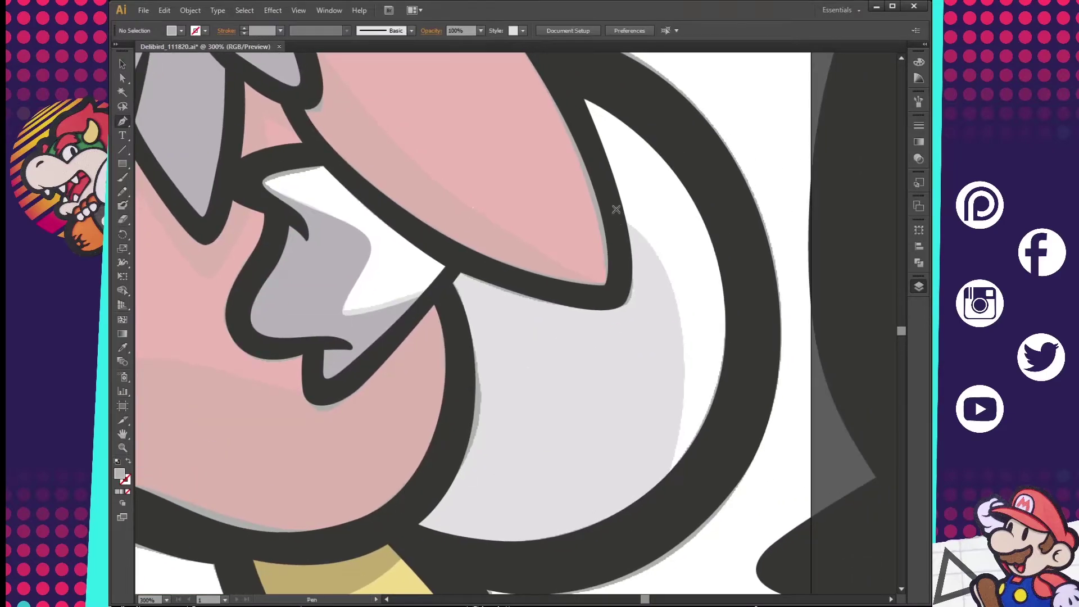
{"action": "left_click", "coordinate": [615, 209]}
{"action": "scroll", "coordinate": [682, 448], "scroll_direction": "down", "scroll_amount": 5}
{"action": "left_click_drag", "start_coordinate": [615, 444], "coordinate": [586, 568]}
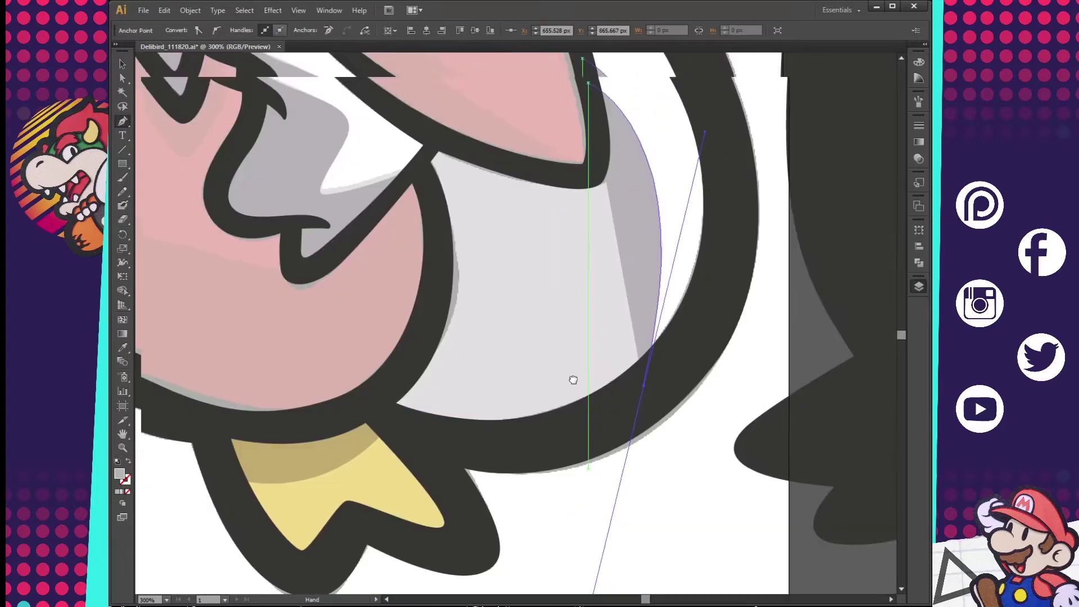
{"action": "left_click_drag", "start_coordinate": [573, 379], "coordinate": [581, 403]}
{"action": "left_click", "coordinate": [650, 409]}
{"action": "left_click", "coordinate": [429, 453]}
{"action": "left_click", "coordinate": [376, 423]}
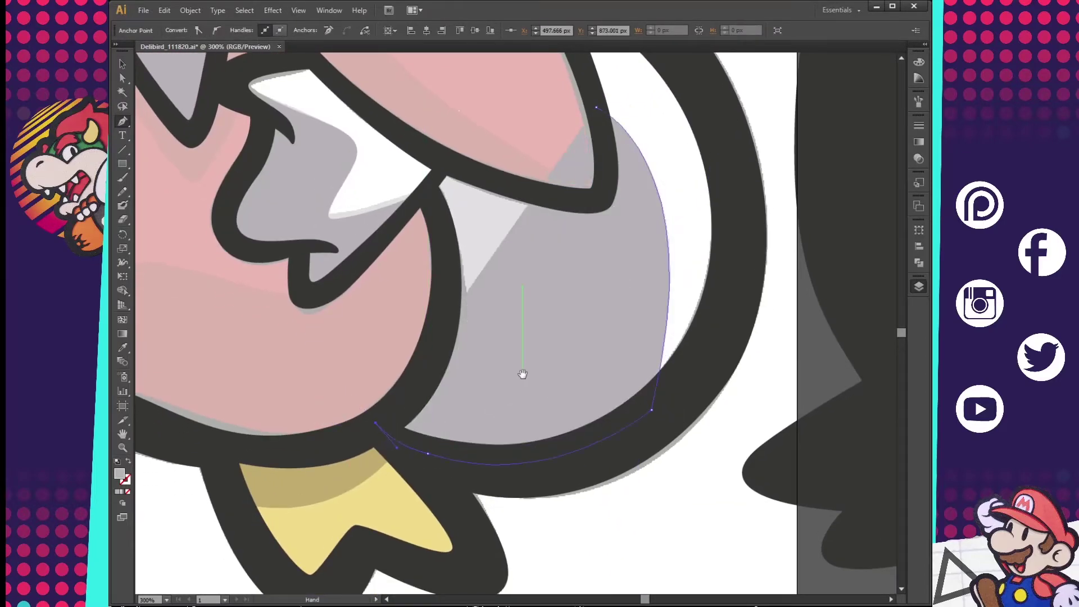
{"action": "left_click_drag", "start_coordinate": [523, 374], "coordinate": [546, 474]}
{"action": "left_click", "coordinate": [467, 400]}
{"action": "left_click", "coordinate": [446, 291]}
{"action": "left_click", "coordinate": [469, 262]}
{"action": "left_click_drag", "start_coordinate": [622, 296], "coordinate": [654, 274]}
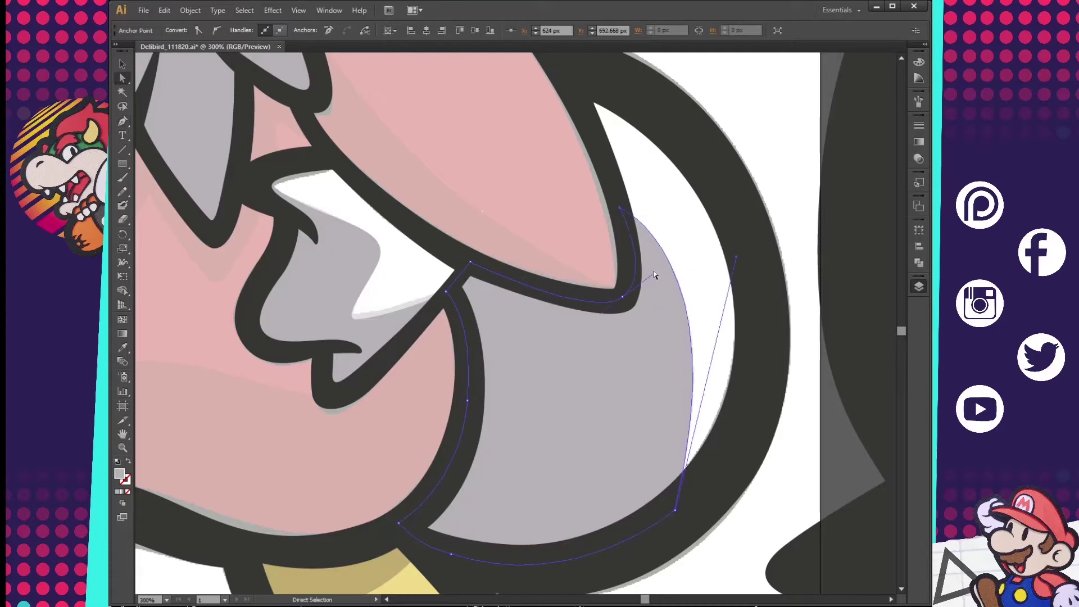
Step: Nudge anchors of the white tuft's highlight to reshape it, then deselect
{"action": "left_click_drag", "start_coordinate": [447, 295], "coordinate": [458, 276]}
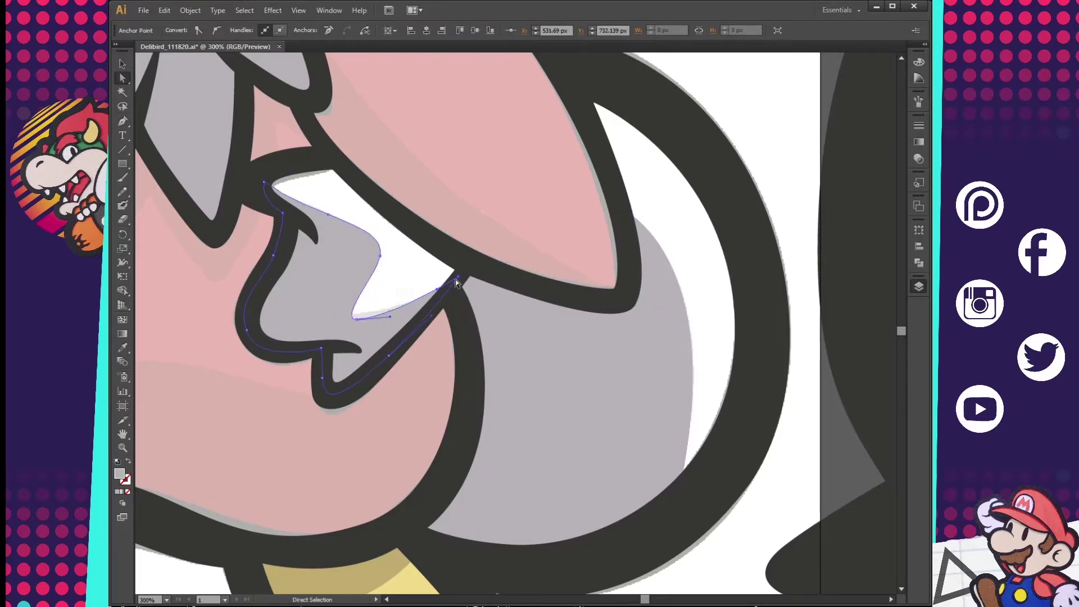
{"action": "left_click_drag", "start_coordinate": [357, 323], "coordinate": [356, 315]}
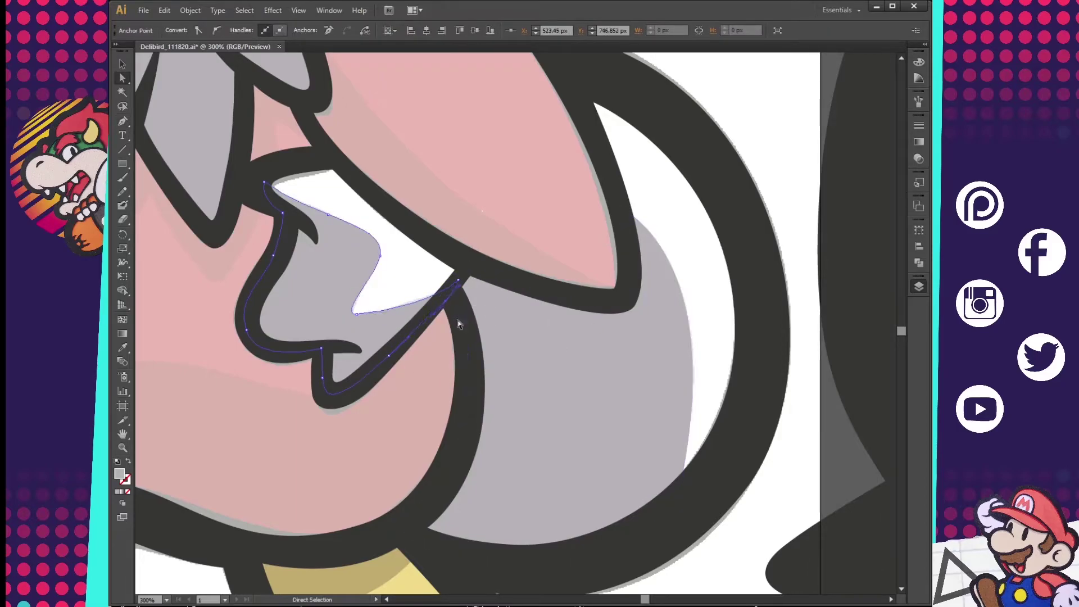
{"action": "key", "text": "v"}
{"action": "left_click", "coordinate": [404, 161]}
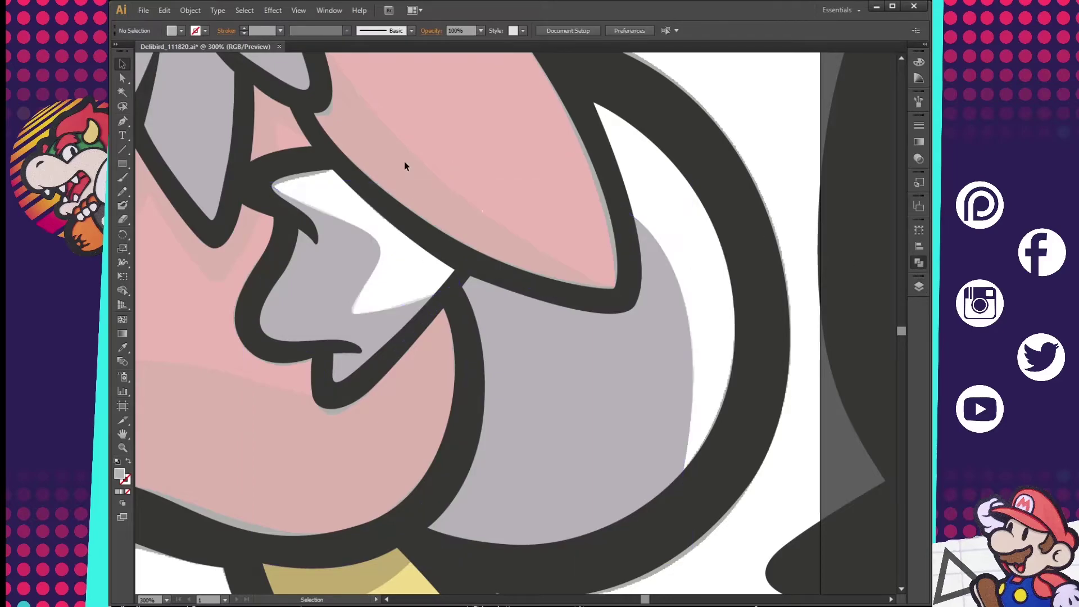
{"action": "scroll", "coordinate": [403, 160], "scroll_direction": "down", "scroll_amount": 4}
Step: Trace a light highlight from the neck fur across the chest fur and up the right edge
{"action": "scroll", "coordinate": [624, 364], "scroll_direction": "up", "scroll_amount": 4}
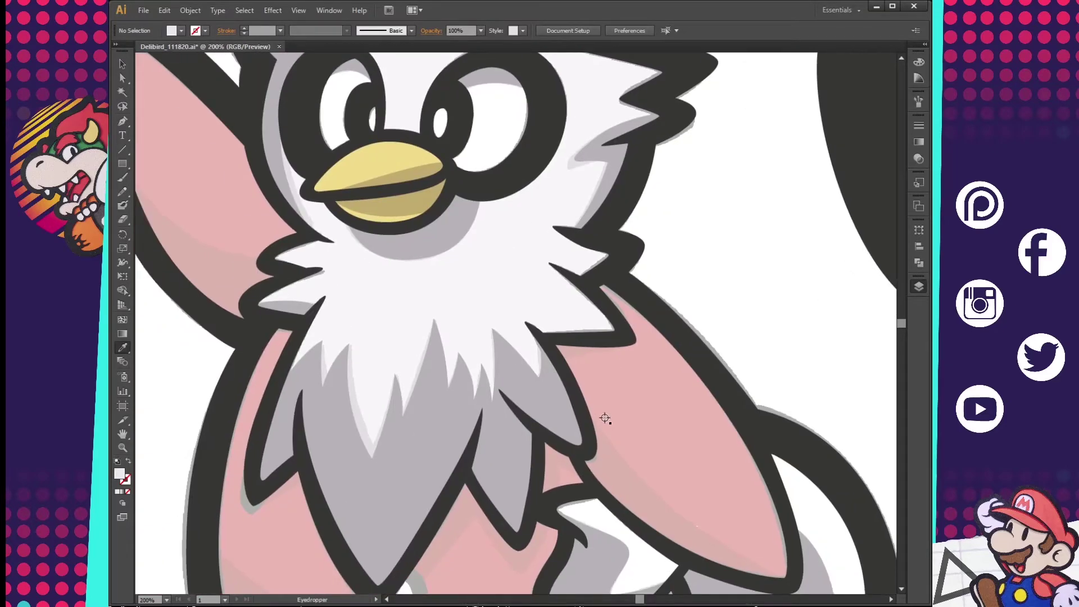
{"action": "scroll", "coordinate": [404, 279], "scroll_direction": "up", "scroll_amount": 1}
{"action": "scroll", "coordinate": [405, 278], "scroll_direction": "left", "scroll_amount": 2}
{"action": "left_click", "coordinate": [371, 265]}
{"action": "left_click", "coordinate": [329, 289]}
{"action": "left_click", "coordinate": [350, 303]}
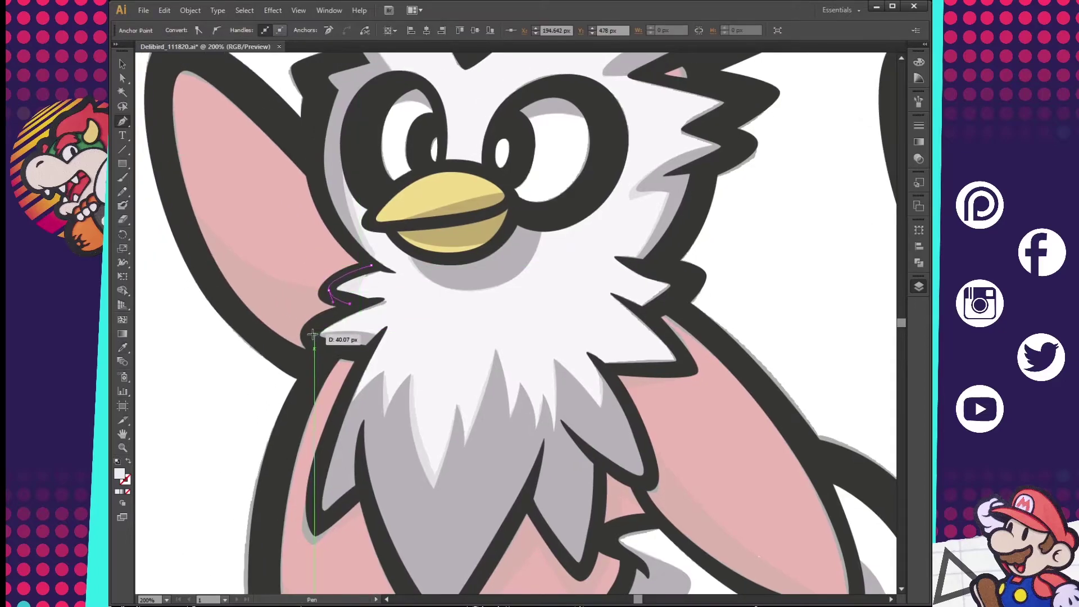
{"action": "scroll", "coordinate": [365, 359], "scroll_direction": "down", "scroll_amount": 3}
{"action": "left_click", "coordinate": [334, 332]}
{"action": "left_click", "coordinate": [432, 447]}
{"action": "left_click", "coordinate": [627, 324]}
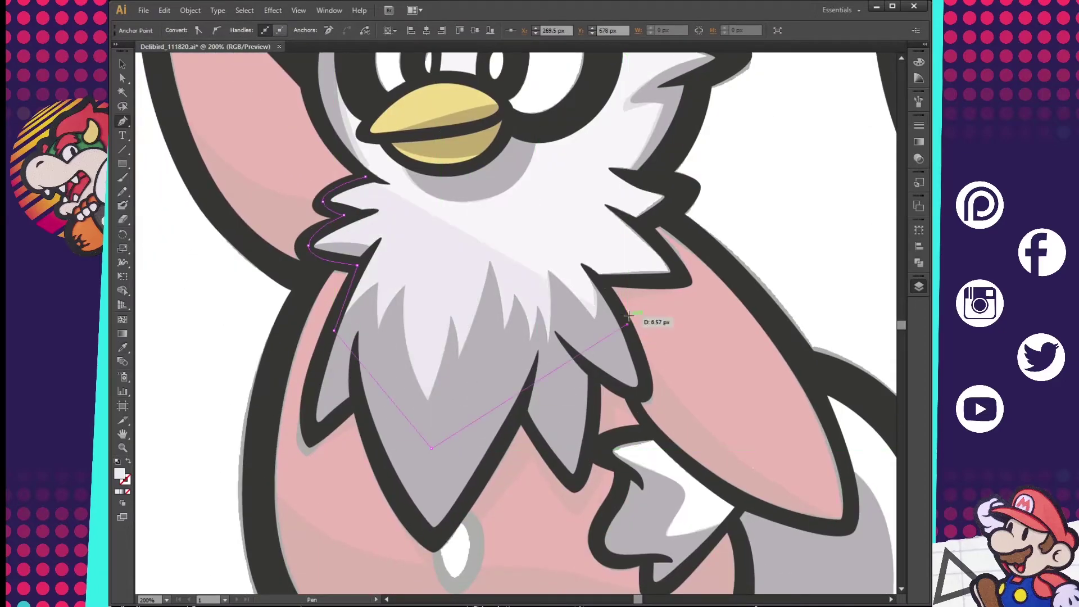
{"action": "left_click", "coordinate": [602, 283]}
{"action": "left_click", "coordinate": [677, 277]}
{"action": "left_click", "coordinate": [640, 224]}
{"action": "left_click", "coordinate": [681, 190]}
{"action": "left_click", "coordinate": [679, 177]}
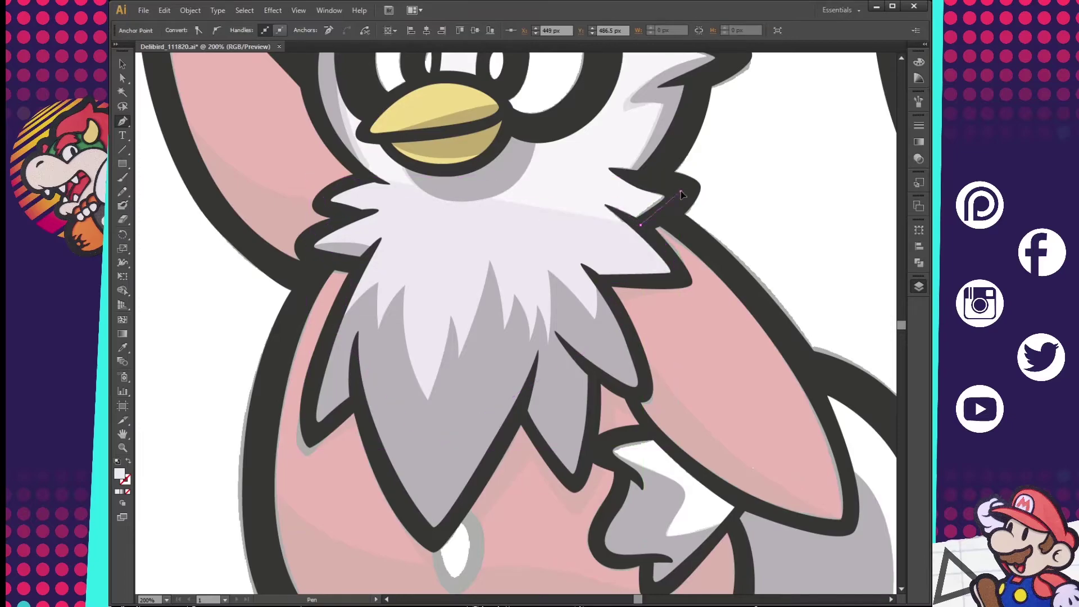
Step: Continue the light highlight along the right fur spikes
{"action": "scroll", "coordinate": [657, 322], "scroll_direction": "up", "scroll_amount": 8}
{"action": "left_click", "coordinate": [663, 317]}
{"action": "left_click", "coordinate": [695, 297]}
{"action": "left_click", "coordinate": [668, 279]}
{"action": "left_click", "coordinate": [711, 247]}
{"action": "left_click", "coordinate": [709, 236]}
{"action": "left_click", "coordinate": [603, 227]}
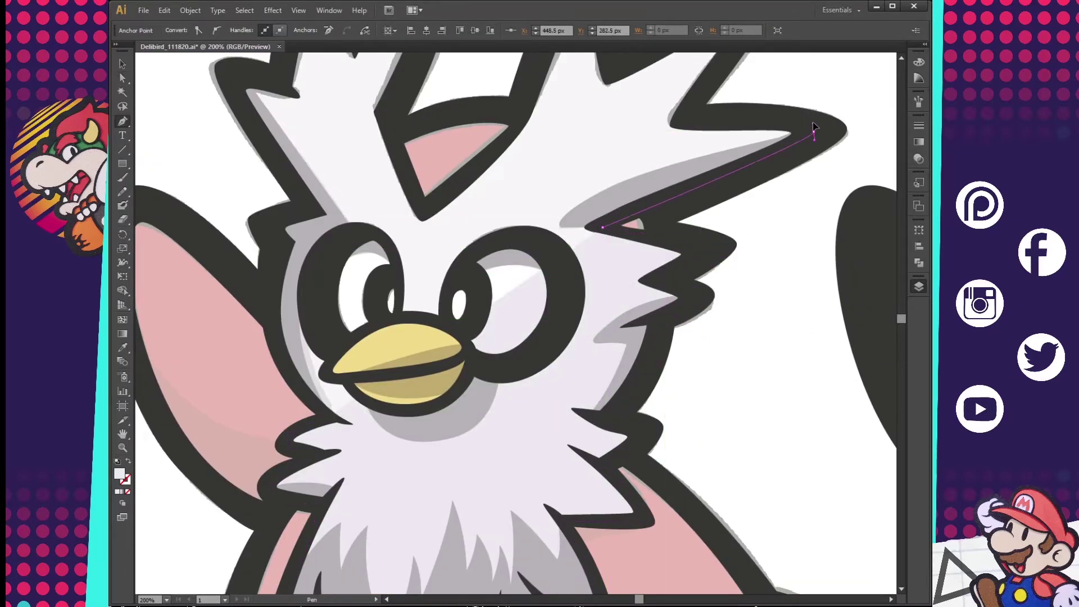
Step: Trace the highlight around the right head spike
{"action": "scroll", "coordinate": [747, 308], "scroll_direction": "up", "scroll_amount": 8}
{"action": "left_click", "coordinate": [777, 380]}
{"action": "left_click", "coordinate": [646, 362]}
{"action": "left_click", "coordinate": [712, 255]}
{"action": "left_click", "coordinate": [579, 313]}
{"action": "left_click_drag", "start_coordinate": [543, 227], "coordinate": [558, 230]}
Step: Trace the left head spike and ear edge, closing the head fur highlight
{"action": "left_click", "coordinate": [477, 370]}
{"action": "scroll", "coordinate": [477, 370], "scroll_direction": "down", "scroll_amount": 4}
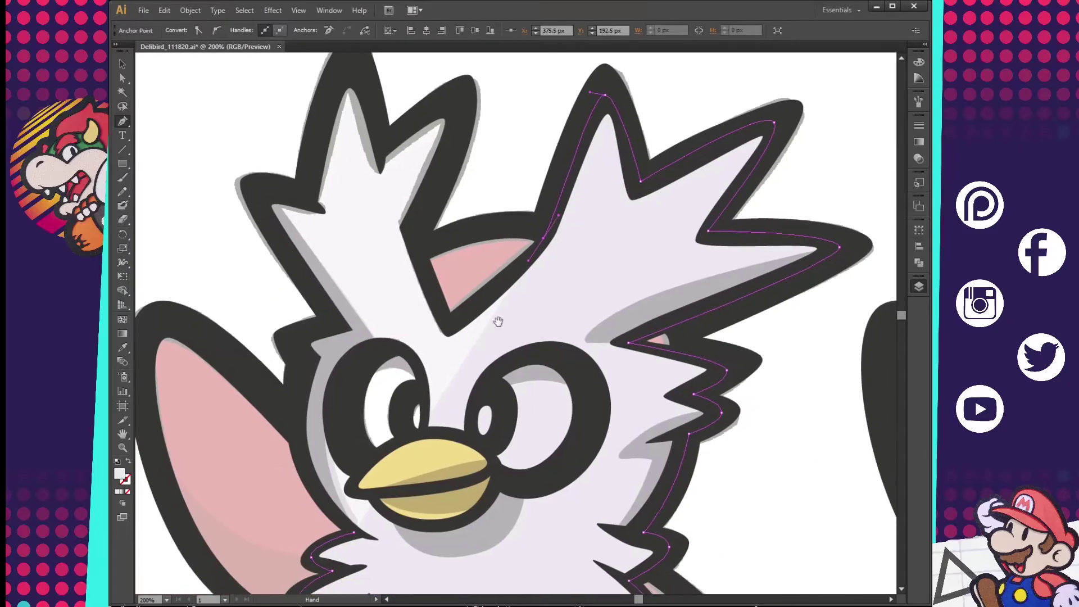
{"action": "left_click", "coordinate": [450, 324]}
{"action": "left_click", "coordinate": [413, 230]}
{"action": "left_click", "coordinate": [453, 103]}
{"action": "left_click", "coordinate": [382, 144]}
{"action": "left_click", "coordinate": [259, 194]}
{"action": "scroll", "coordinate": [259, 195], "scroll_direction": "down", "scroll_amount": 5}
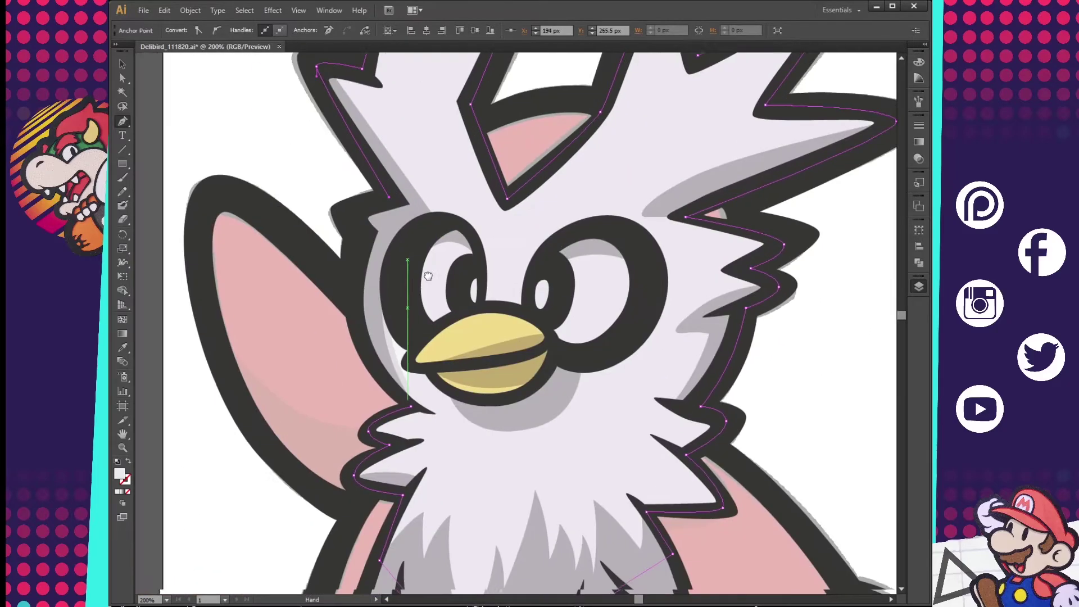
{"action": "scroll", "coordinate": [259, 194], "scroll_direction": "down", "scroll_amount": 1}
{"action": "key", "text": "v"}
Step: Add light highlight shapes on the white tuft and inside the round tail
{"action": "left_click_drag", "start_coordinate": [609, 476], "coordinate": [515, 438]}
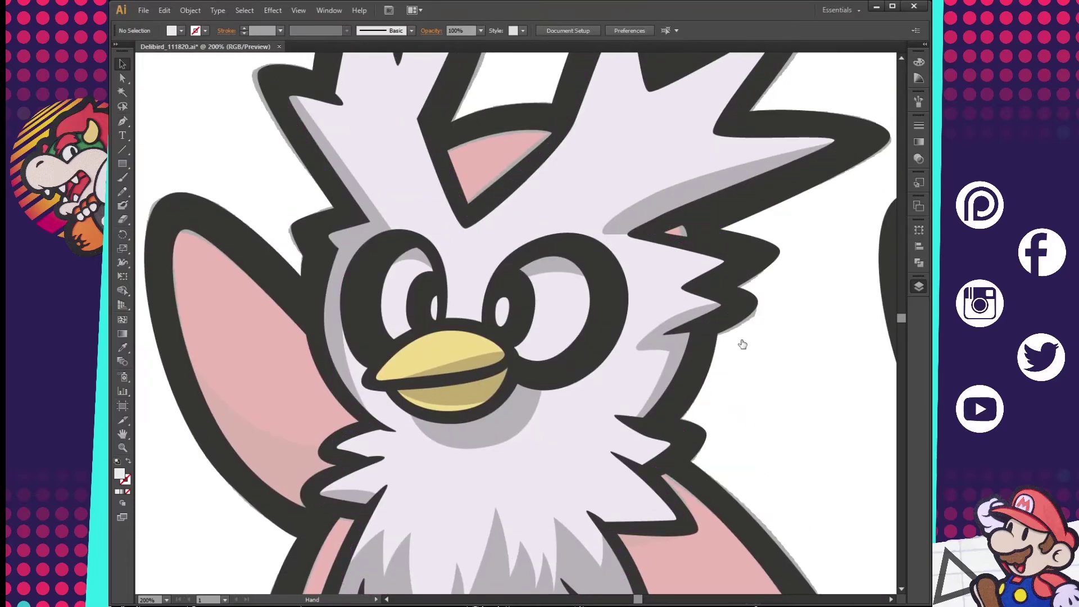
{"action": "key", "text": "p"}
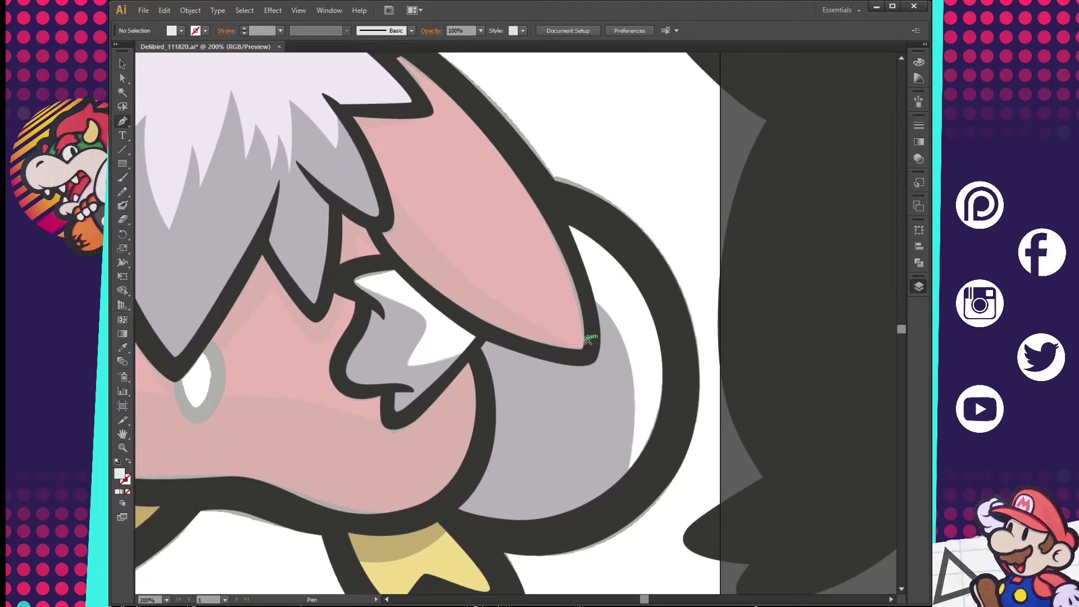
{"action": "left_click", "coordinate": [393, 261]}
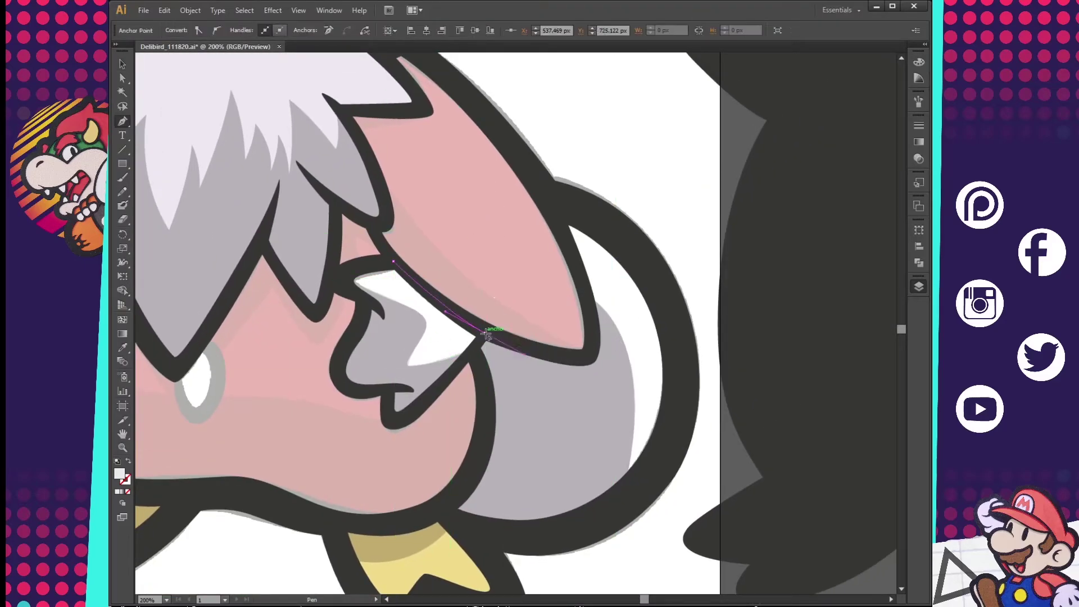
{"action": "left_click", "coordinate": [485, 333]}
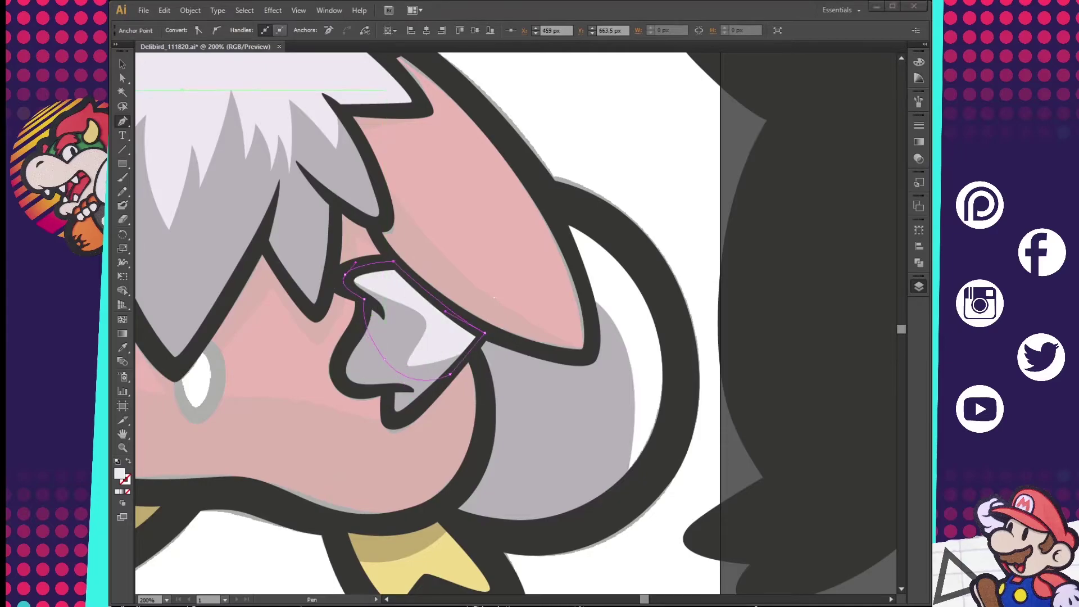
{"action": "left_click", "coordinate": [553, 213]}
{"action": "left_click", "coordinate": [583, 277]}
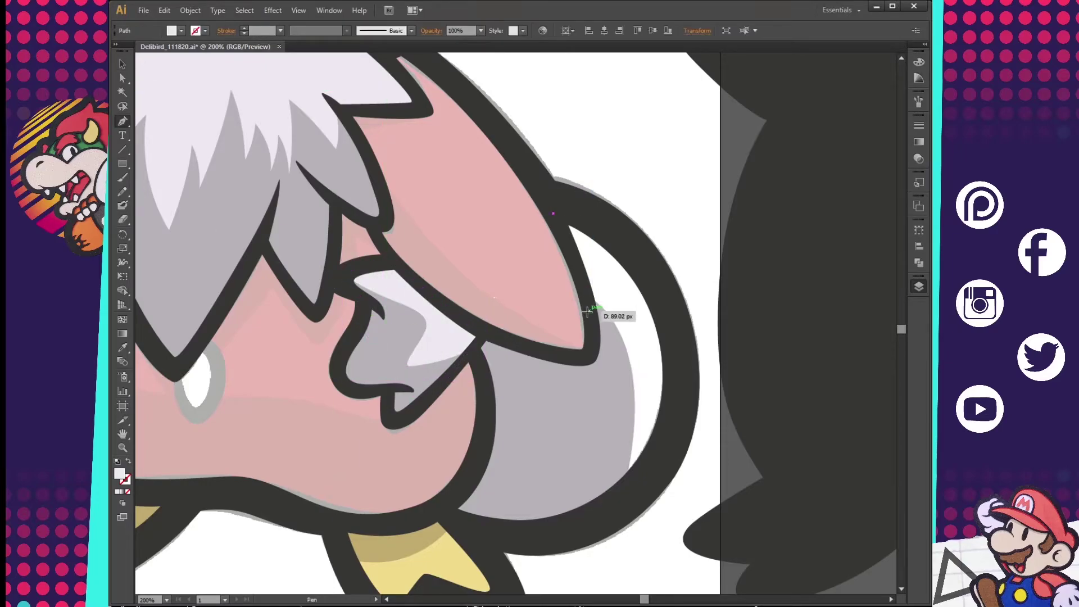
{"action": "left_click", "coordinate": [588, 310]}
{"action": "left_click", "coordinate": [613, 520]}
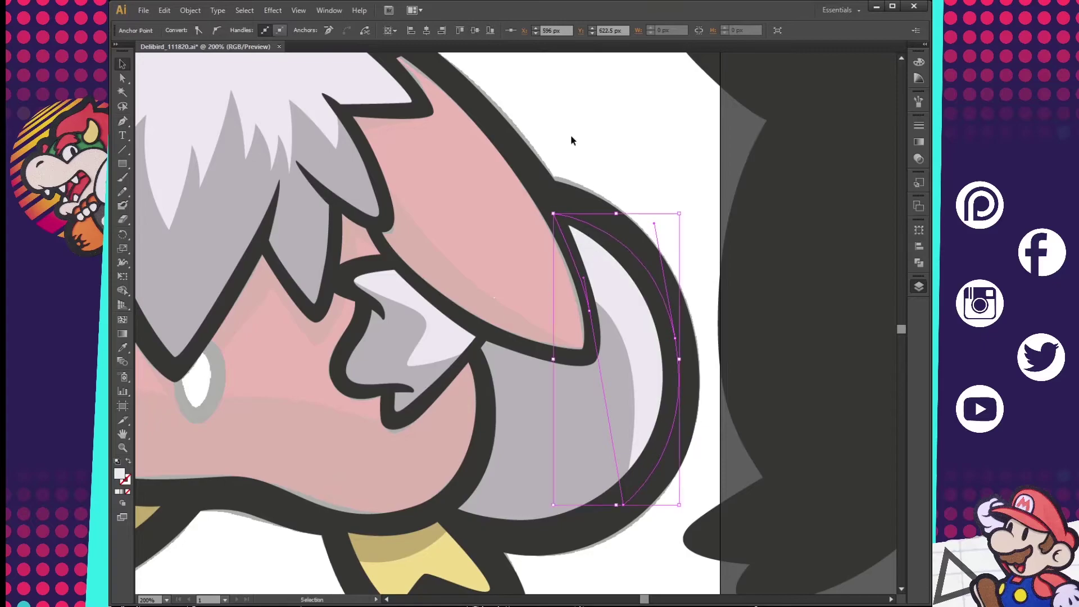
{"action": "mouse_move", "coordinate": [613, 520]}
{"action": "left_mouse_down"}
{"action": "mouse_move", "coordinate": [697, 384]}
{"action": "mouse_move", "coordinate": [813, 356]}
{"action": "left_mouse_up"}
Step: Draw a highlight curve over the left eye and around the right eye's rim
{"action": "key", "text": "p"}
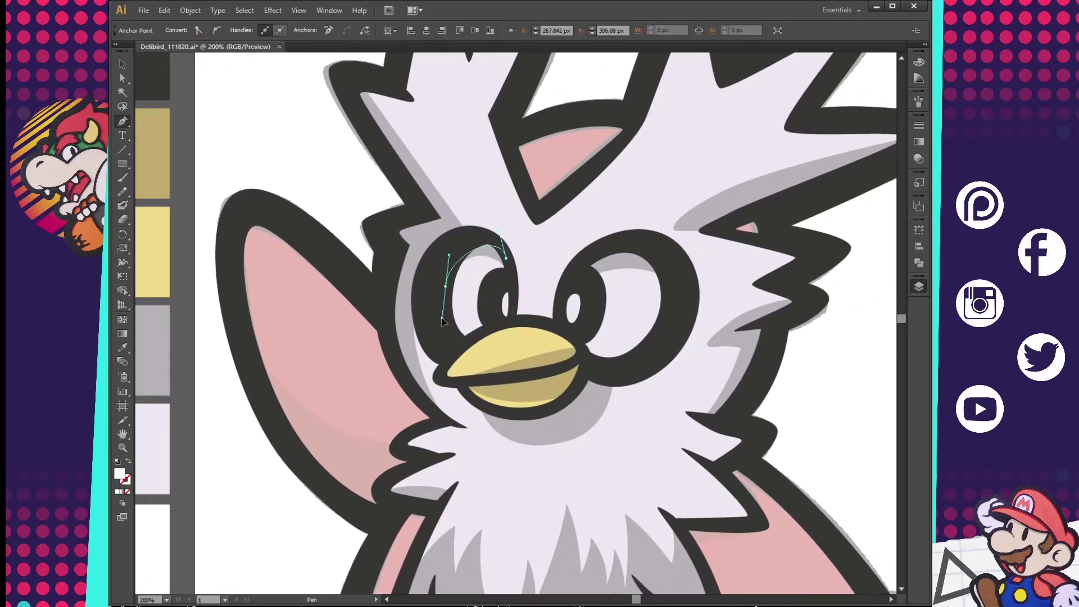
{"action": "key", "text": "v"}
{"action": "key", "text": "p"}
{"action": "left_click", "coordinate": [585, 263]}
{"action": "left_click", "coordinate": [559, 328]}
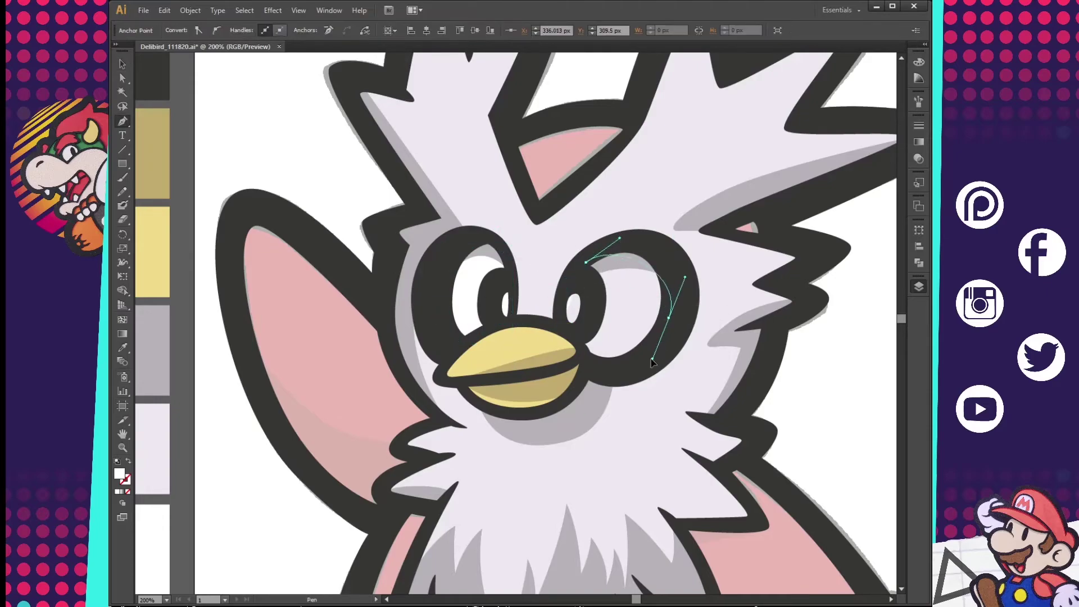
{"action": "left_click", "coordinate": [668, 318]}
{"action": "left_click", "coordinate": [650, 377]}
{"action": "left_click_drag", "start_coordinate": [585, 361], "coordinate": [580, 340]}
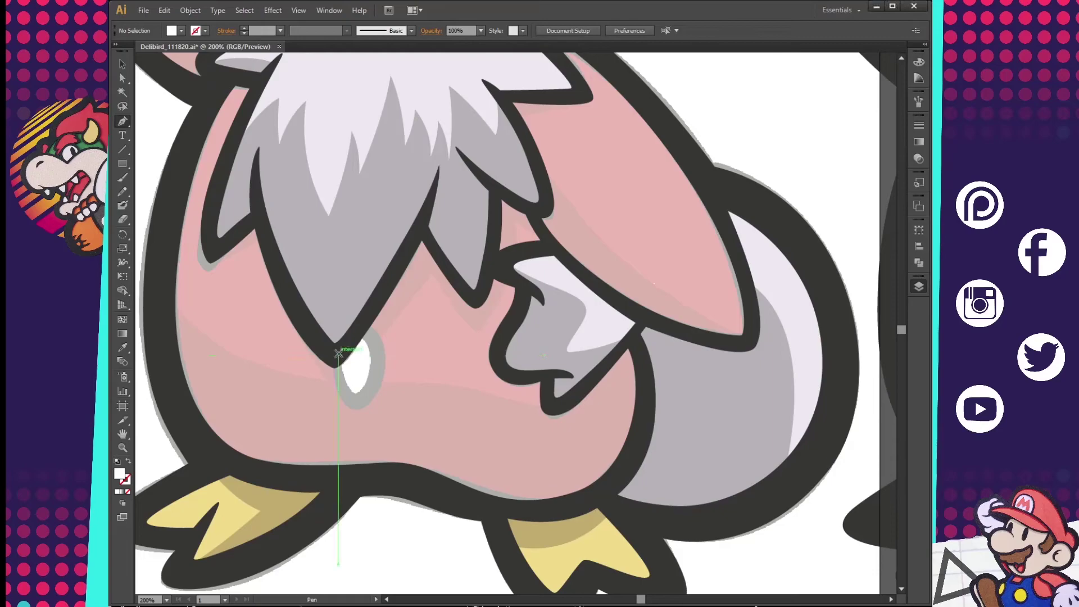
Step: Draw a highlight shape around the white belly spot and deselect it
{"action": "left_click", "coordinate": [339, 353]}
{"action": "left_click_drag", "start_coordinate": [358, 403], "coordinate": [379, 404]}
{"action": "left_click_drag", "start_coordinate": [359, 326], "coordinate": [353, 333]}
{"action": "left_click", "coordinate": [629, 389], "text": "ctrl"}
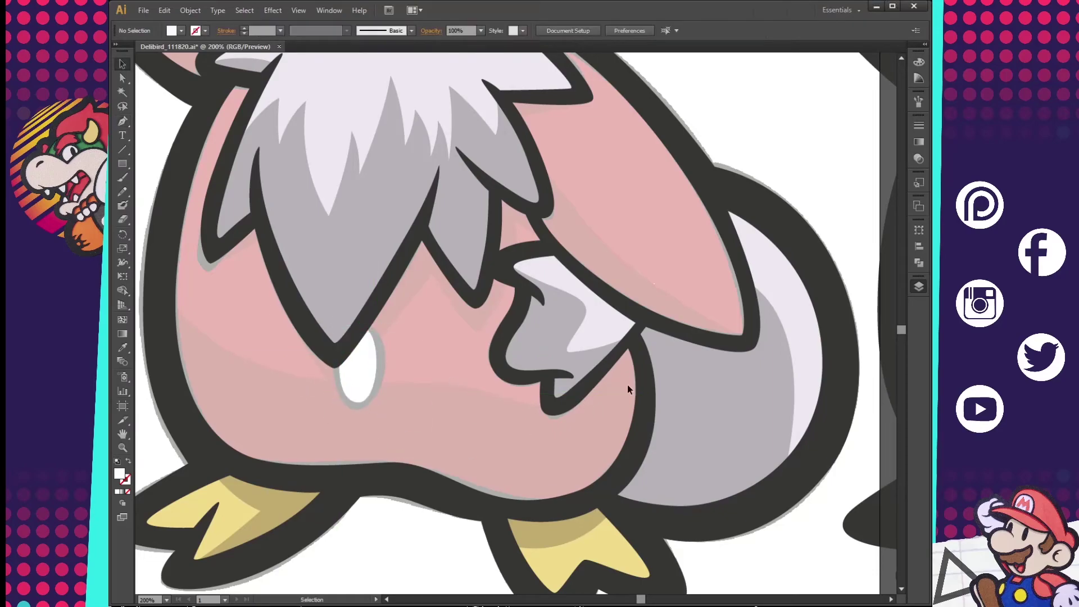
{"action": "mouse_move", "coordinate": [805, 336]}
{"action": "left_mouse_down"}
{"action": "mouse_move", "coordinate": [495, 472]}
{"action": "mouse_move", "coordinate": [720, 449]}
{"action": "left_mouse_up"}
Step: Draw a closed dark red shading shape along the raised arm with the Pen tool
{"action": "key", "text": "p"}
{"action": "left_click", "coordinate": [313, 312]}
{"action": "mouse_move", "coordinate": [461, 410]}
{"action": "left_mouse_down"}
{"action": "mouse_move", "coordinate": [552, 417]}
{"action": "mouse_move", "coordinate": [449, 487]}
{"action": "left_mouse_up"}
{"action": "left_click_drag", "start_coordinate": [554, 518], "coordinate": [574, 343]}
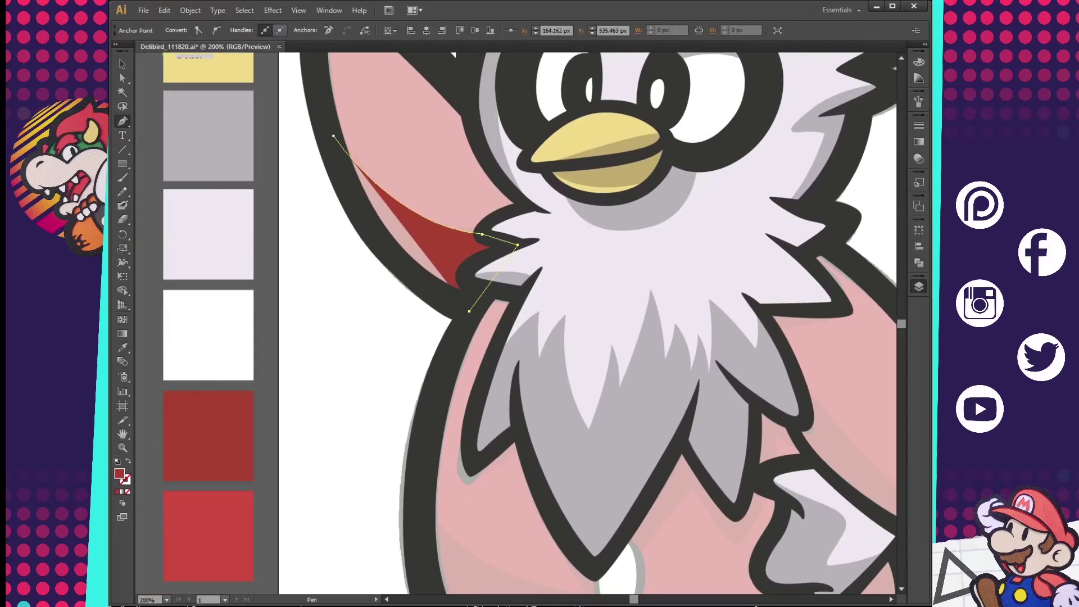
{"action": "left_click", "coordinate": [469, 312]}
{"action": "mouse_move", "coordinate": [876, 472]}
{"action": "left_mouse_down"}
{"action": "mouse_move", "coordinate": [584, 449]}
{"action": "mouse_move", "coordinate": [743, 515]}
{"action": "left_mouse_up"}
{"action": "left_click", "coordinate": [400, 290]}
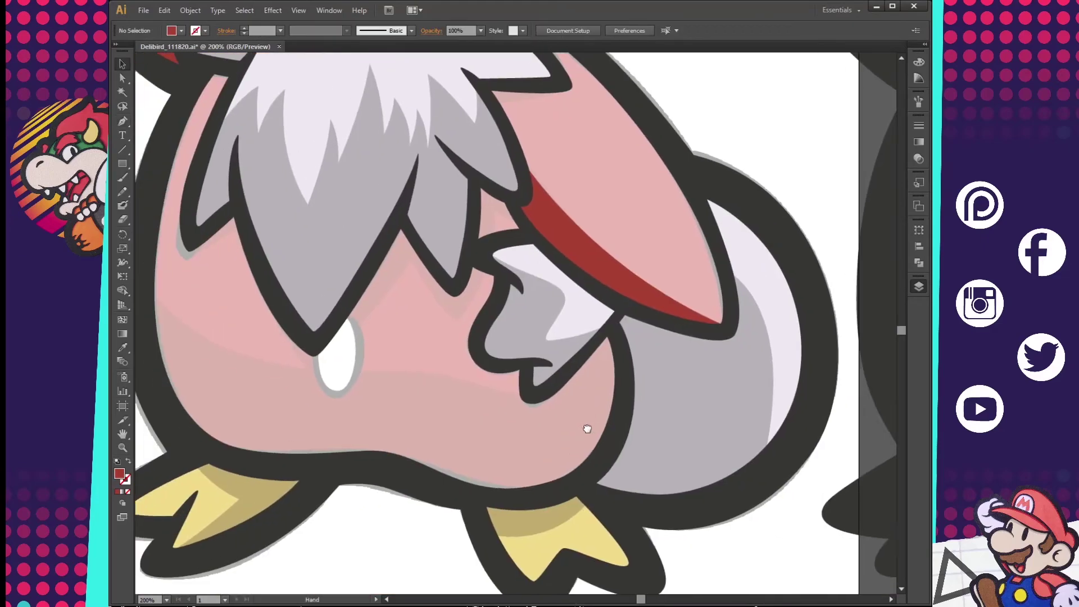
Step: Draw dark red shading beneath the chest fur tip along the fur edge
{"action": "mouse_move", "coordinate": [298, 451]}
{"action": "left_mouse_down"}
{"action": "mouse_move", "coordinate": [443, 349]}
{"action": "mouse_move", "coordinate": [456, 371]}
{"action": "left_mouse_up"}
{"action": "left_click", "coordinate": [507, 211]}
{"action": "left_click_drag", "start_coordinate": [418, 279], "coordinate": [418, 324]}
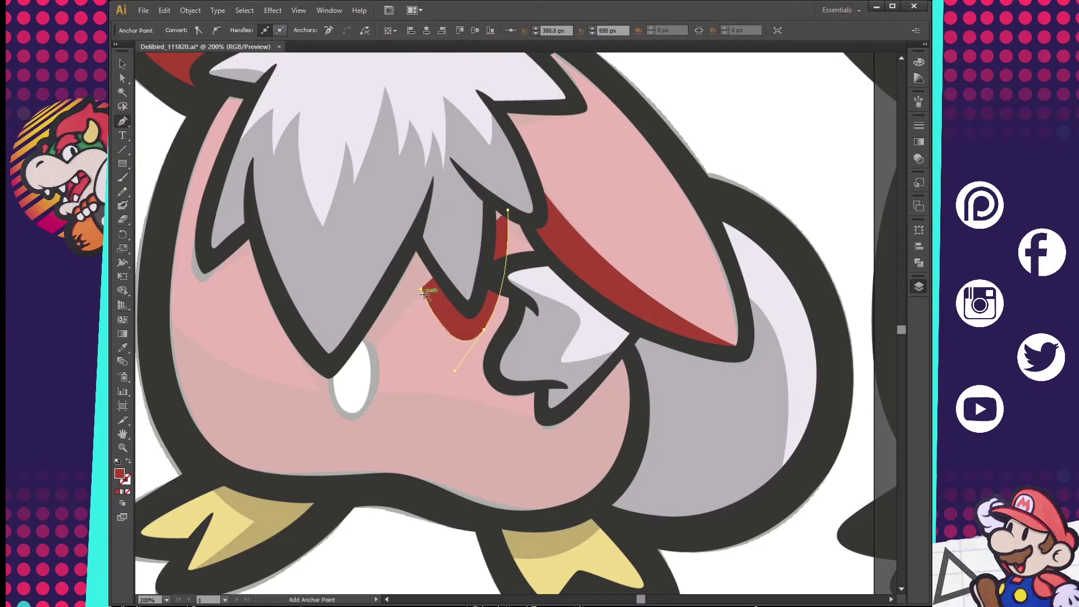
{"action": "left_click", "coordinate": [421, 289], "text": "alt"}
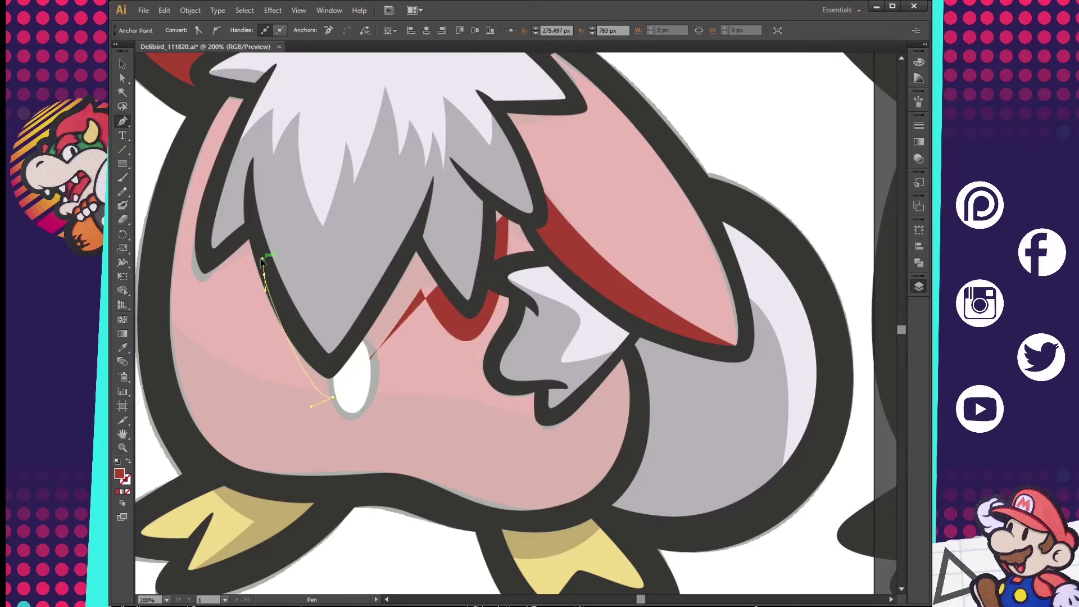
{"action": "left_click_drag", "start_coordinate": [332, 363], "coordinate": [346, 356]}
{"action": "left_click", "coordinate": [416, 240]}
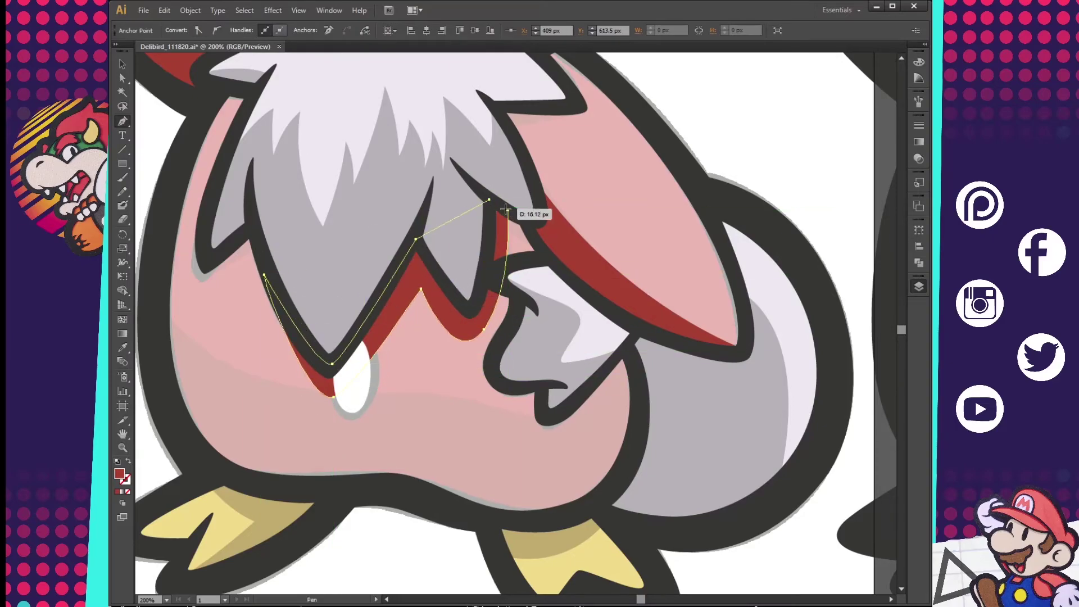
{"action": "left_click", "coordinate": [448, 388]}
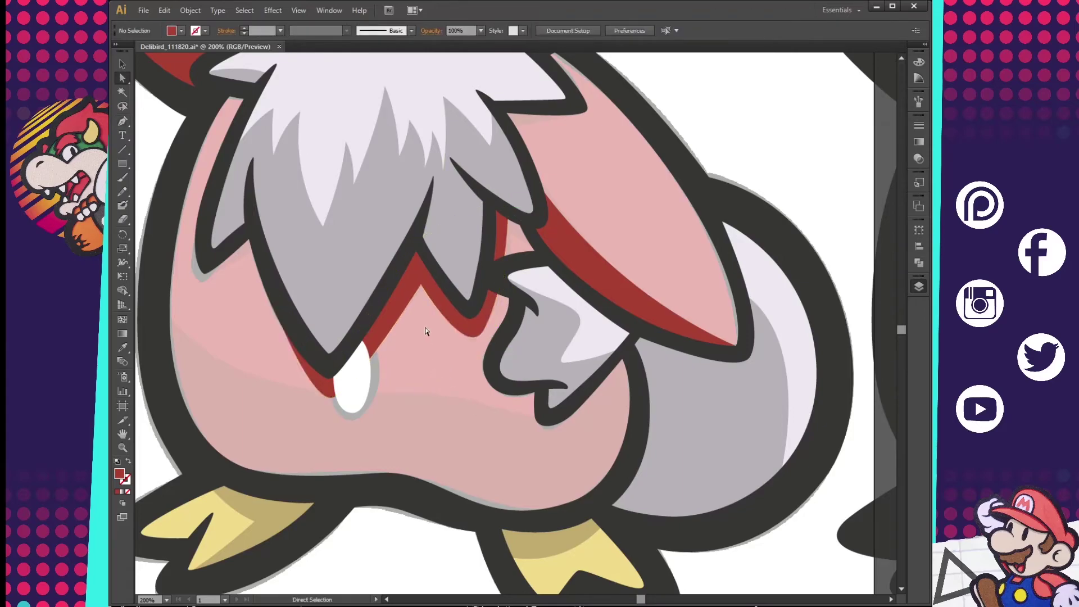
Step: Add a small dark red sliver on the left side of the belly
{"action": "key", "text": "p"}
{"action": "left_click_drag", "start_coordinate": [206, 271], "coordinate": [303, 310]}
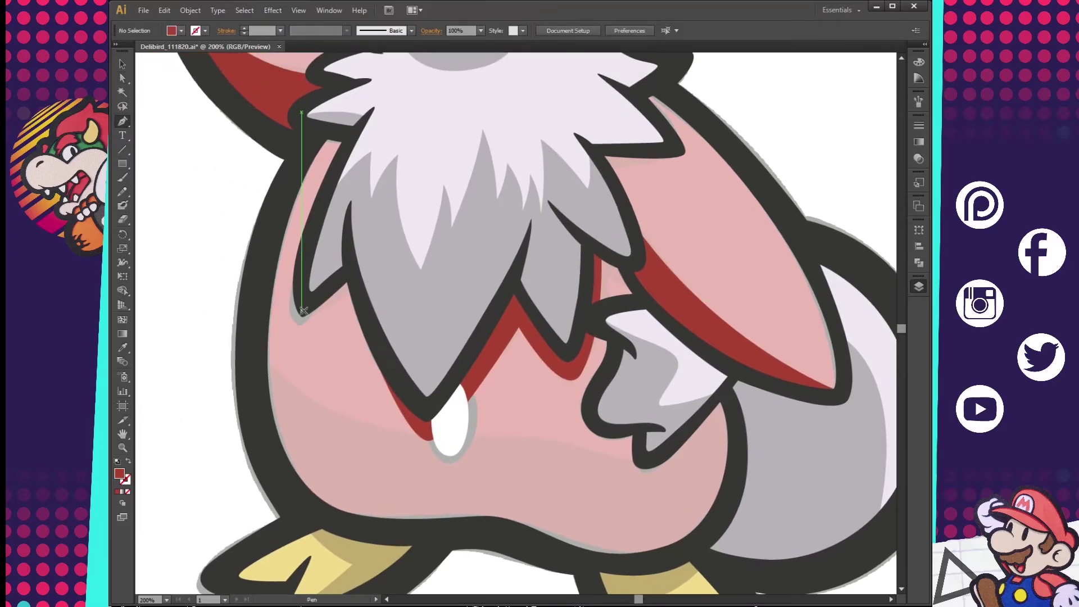
{"action": "left_click", "coordinate": [358, 291]}
{"action": "left_click", "coordinate": [358, 460], "text": "ctrl"}
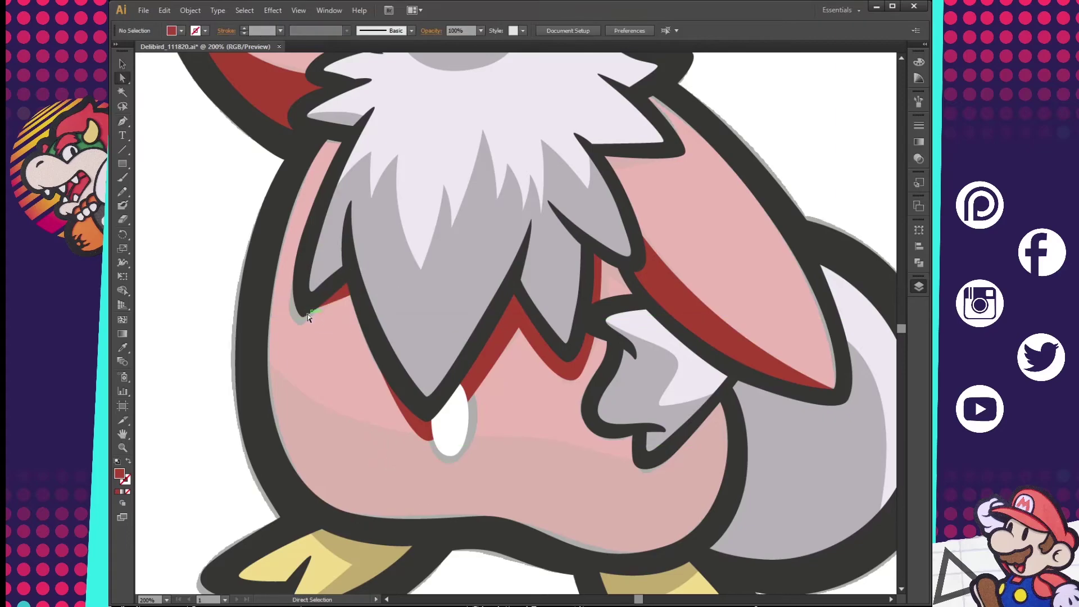
Step: Draw the curved dark red shading band across the lower belly near the foot
{"action": "left_click_drag", "start_coordinate": [309, 466], "coordinate": [257, 421]}
{"action": "key", "text": "p"}
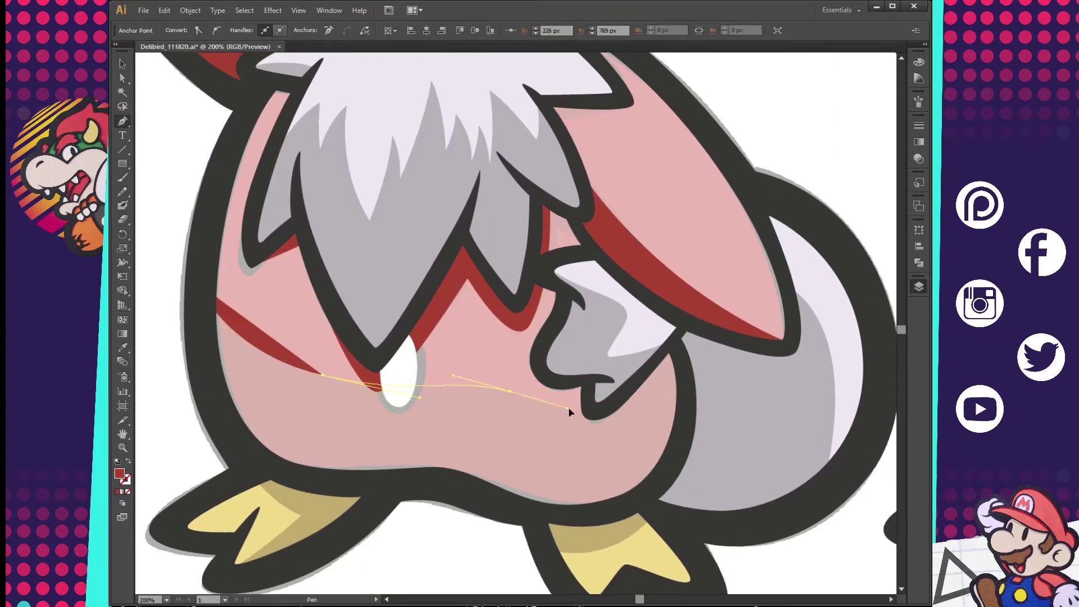
{"action": "left_click", "coordinate": [568, 407]}
{"action": "left_click_drag", "start_coordinate": [568, 407], "coordinate": [535, 295]}
{"action": "left_click_drag", "start_coordinate": [641, 349], "coordinate": [615, 421]}
{"action": "left_click", "coordinate": [444, 387]}
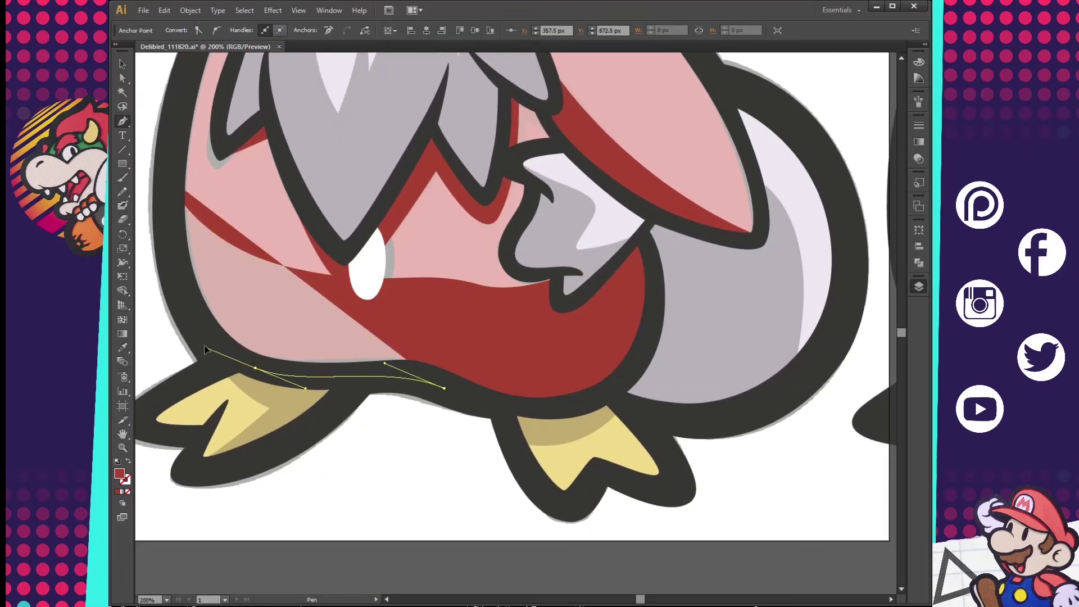
Step: Add a dark red strip along the arm's inner edge
{"action": "scroll", "coordinate": [308, 260], "scroll_direction": "up", "scroll_amount": 3}
{"action": "scroll", "coordinate": [308, 260], "scroll_direction": "up", "scroll_amount": 3}
{"action": "left_click", "coordinate": [458, 309]}
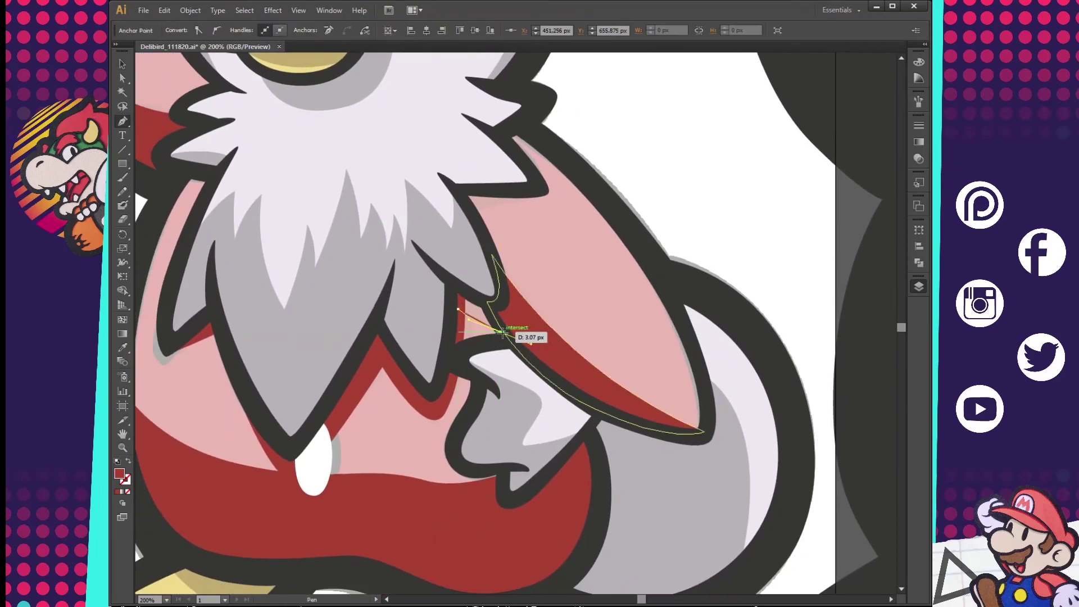
{"action": "left_click_drag", "start_coordinate": [500, 331], "coordinate": [519, 334]}
{"action": "left_click", "coordinate": [458, 310]}
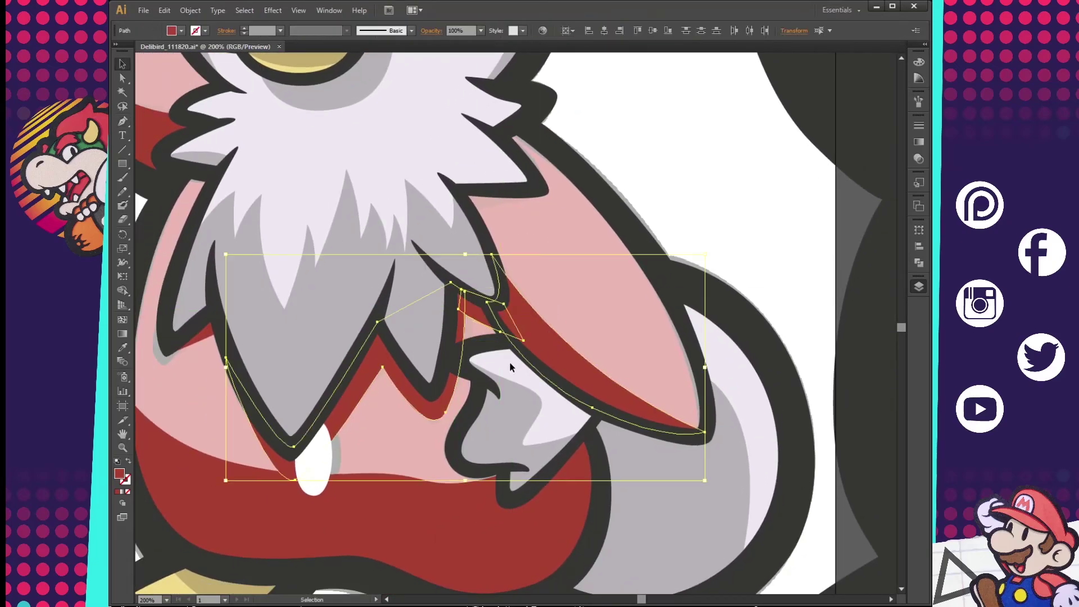
{"action": "scroll", "coordinate": [587, 344], "scroll_direction": "down", "scroll_amount": 2}
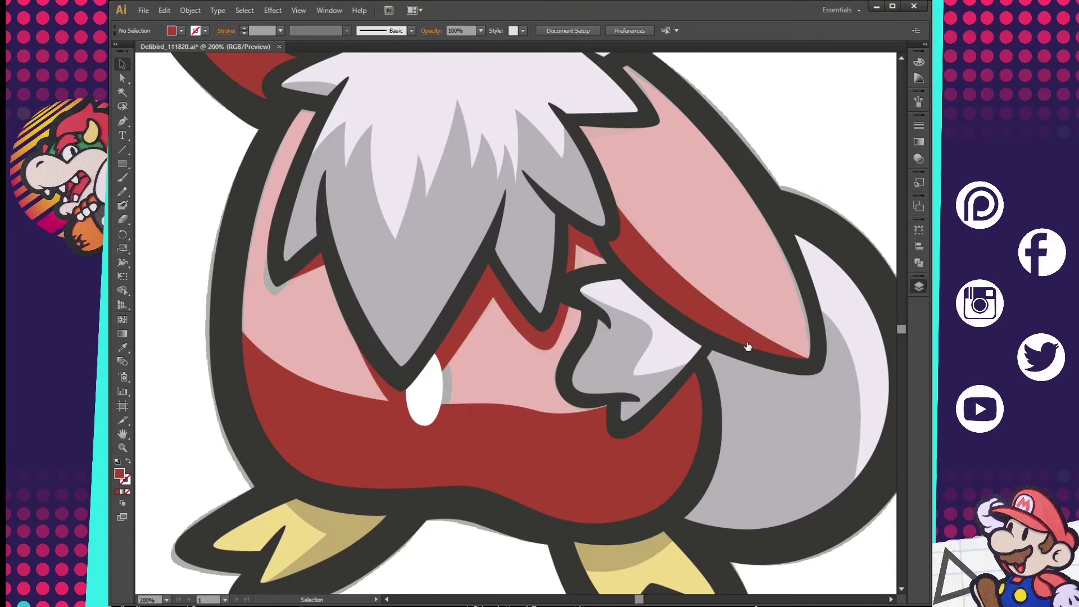
Step: Draw a closed red patch filling the gap between the head spikes
{"action": "scroll", "coordinate": [266, 310], "scroll_direction": "up", "scroll_amount": 5}
{"action": "key", "text": "p"}
{"action": "left_click", "coordinate": [468, 228]}
{"action": "left_click_drag", "start_coordinate": [501, 306], "coordinate": [509, 306]}
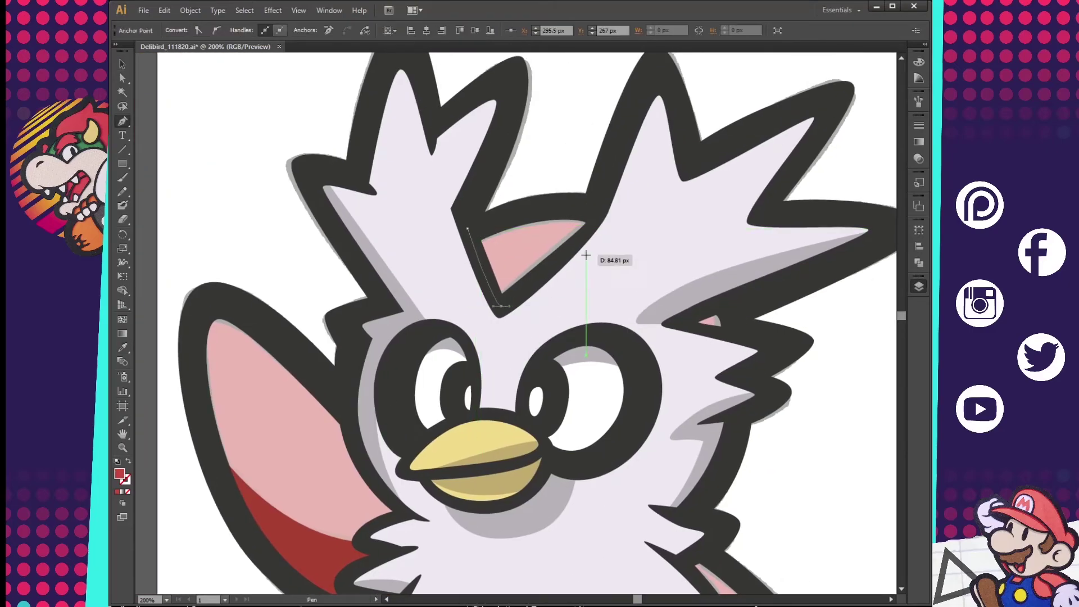
{"action": "left_click", "coordinate": [595, 218]}
{"action": "left_click", "coordinate": [468, 229]}
Step: Trace the red fill shape along the raised arm
{"action": "left_click_drag", "start_coordinate": [629, 325], "coordinate": [455, 236]}
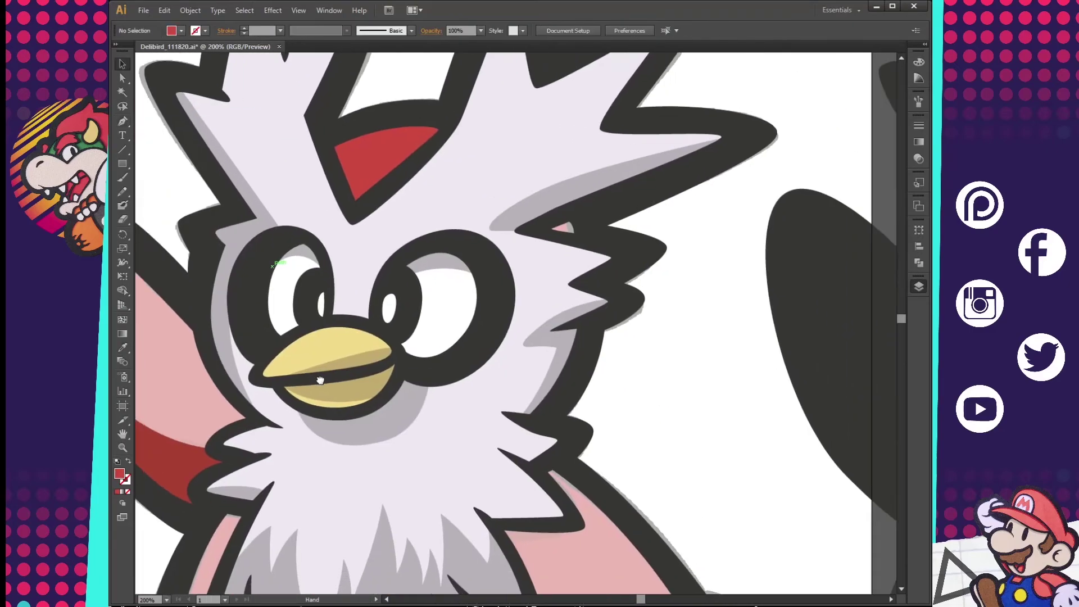
{"action": "left_click", "coordinate": [507, 234]}
{"action": "left_click", "coordinate": [554, 215]}
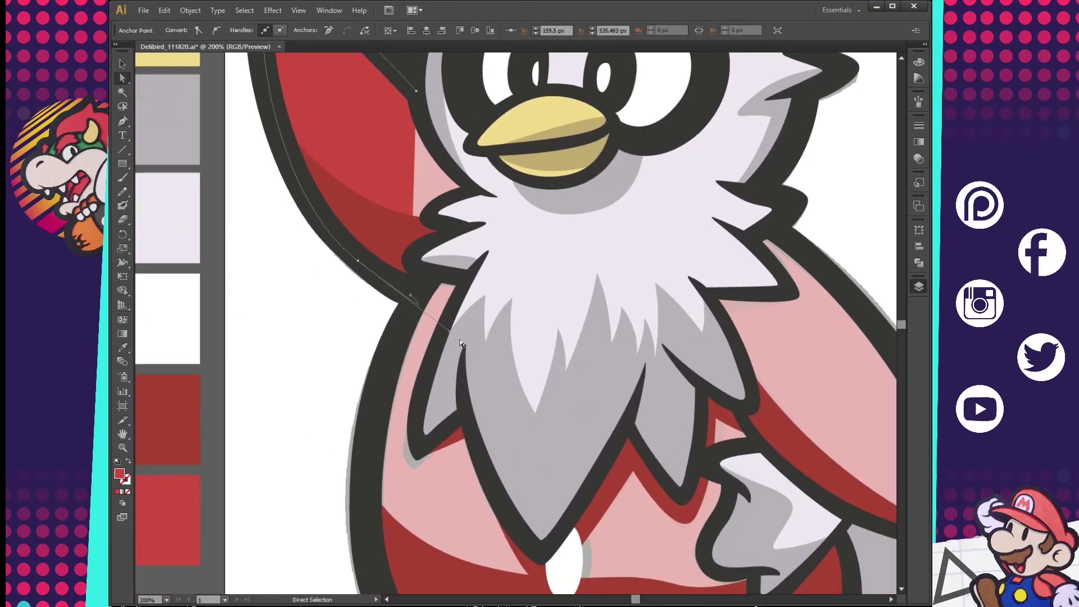
{"action": "left_click_drag", "start_coordinate": [460, 343], "coordinate": [407, 297]}
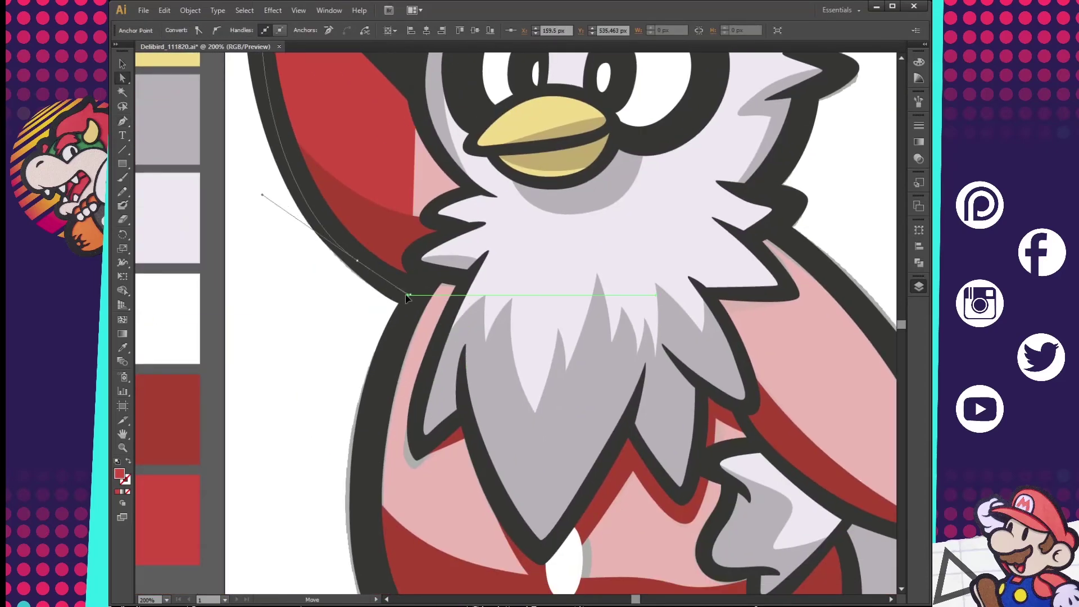
Step: Trace the other arm's red fill, then zoom out to see the whole Delibird
{"action": "scroll", "coordinate": [421, 357], "scroll_direction": "down", "scroll_amount": 3}
{"action": "scroll", "coordinate": [410, 449], "scroll_direction": "right", "scroll_amount": 5}
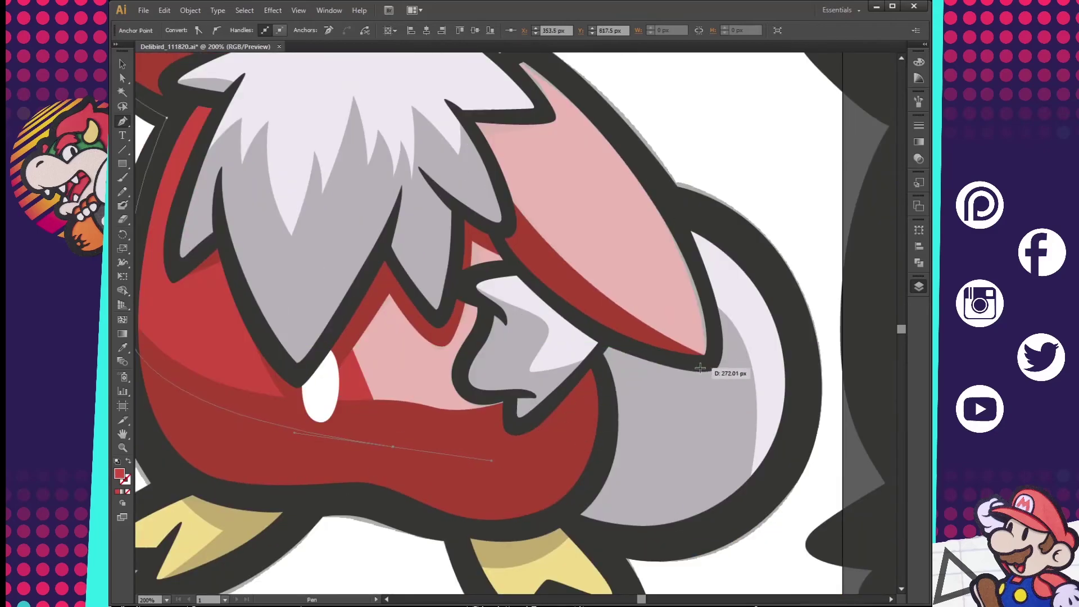
{"action": "scroll", "coordinate": [723, 373], "scroll_direction": "right", "scroll_amount": 3}
{"action": "left_click_drag", "start_coordinate": [556, 390], "coordinate": [452, 192]}
{"action": "scroll", "coordinate": [457, 188], "scroll_direction": "up", "scroll_amount": 2}
{"action": "scroll", "coordinate": [458, 188], "scroll_direction": "left", "scroll_amount": 2}
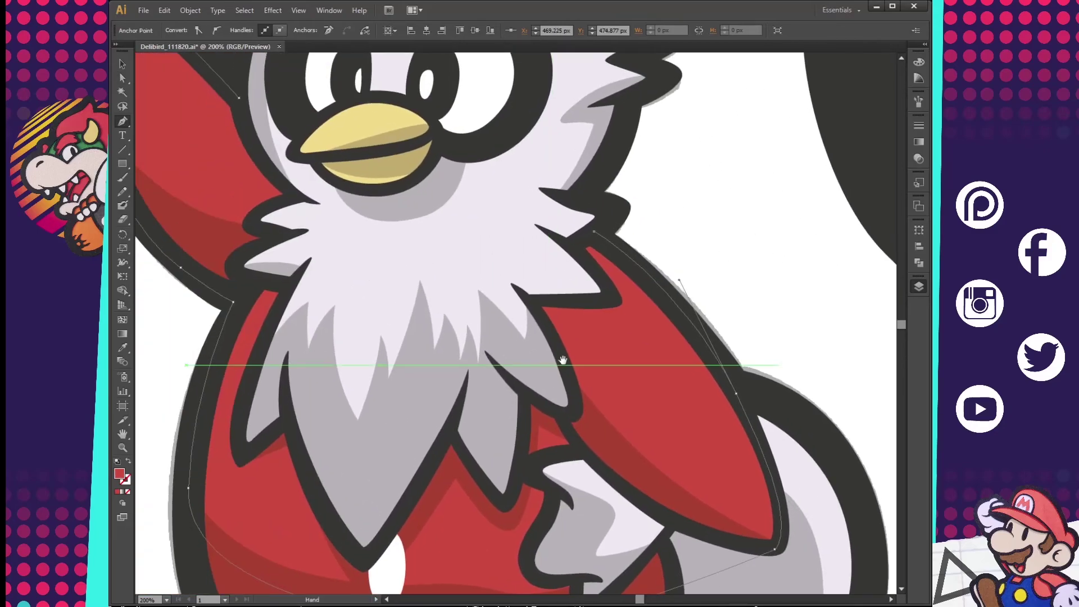
{"action": "left_click_drag", "start_coordinate": [489, 274], "coordinate": [616, 458]}
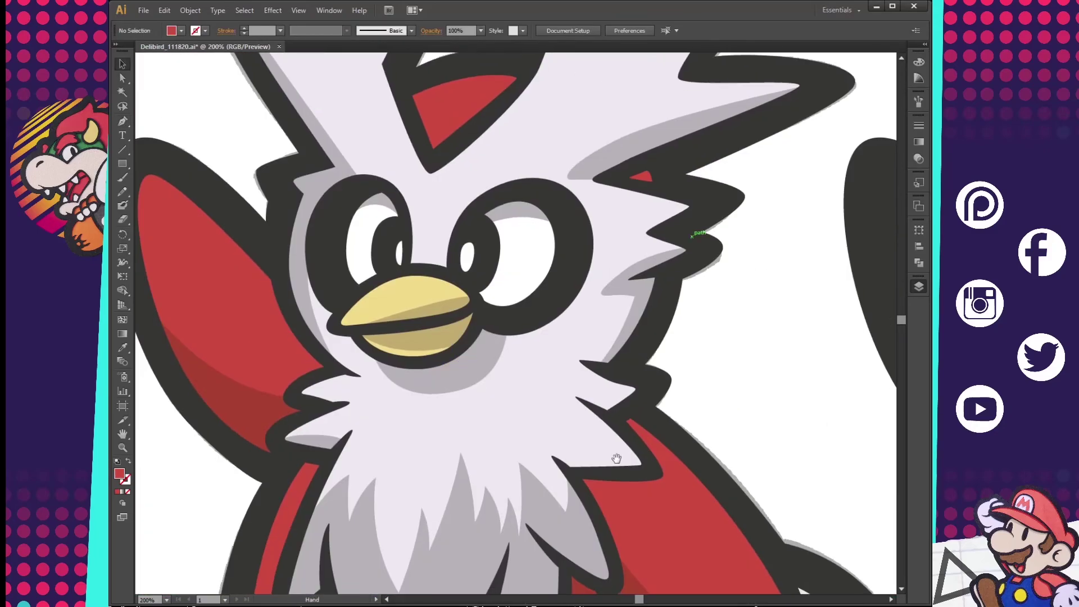
{"action": "key", "text": "ctrl+minus"}
{"action": "key", "text": "ctrl+minus"}
{"action": "scroll", "coordinate": [797, 308], "scroll_direction": "down", "scroll_amount": 1}
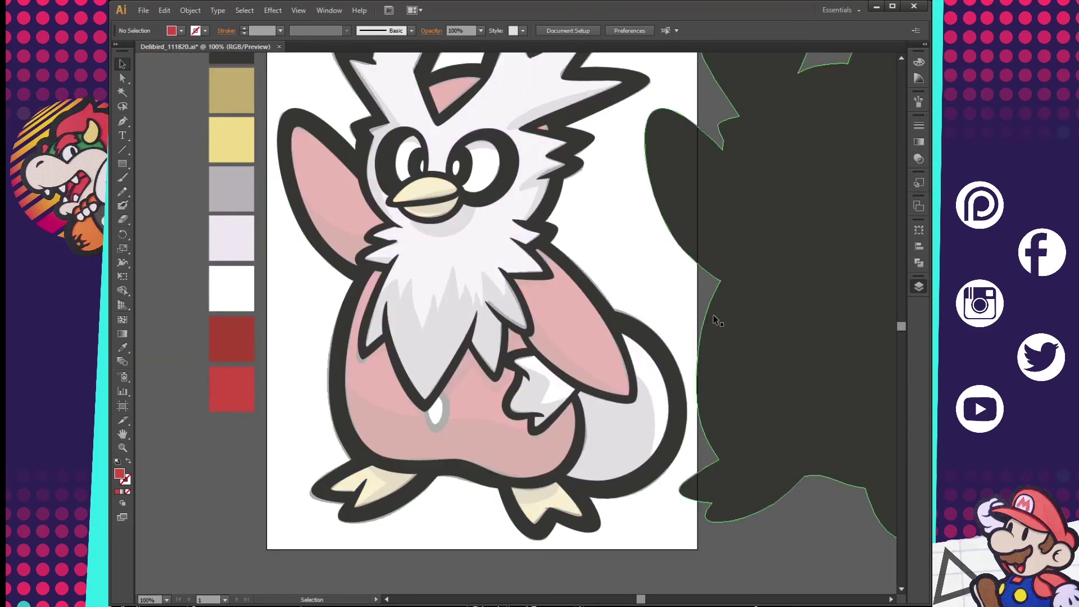
Step: Draw a small dark ellipse on the belly just below the beard tip
{"action": "key", "text": "l"}
{"action": "left_click_drag", "start_coordinate": [425, 389], "coordinate": [451, 431]}
{"action": "key", "text": "p"}
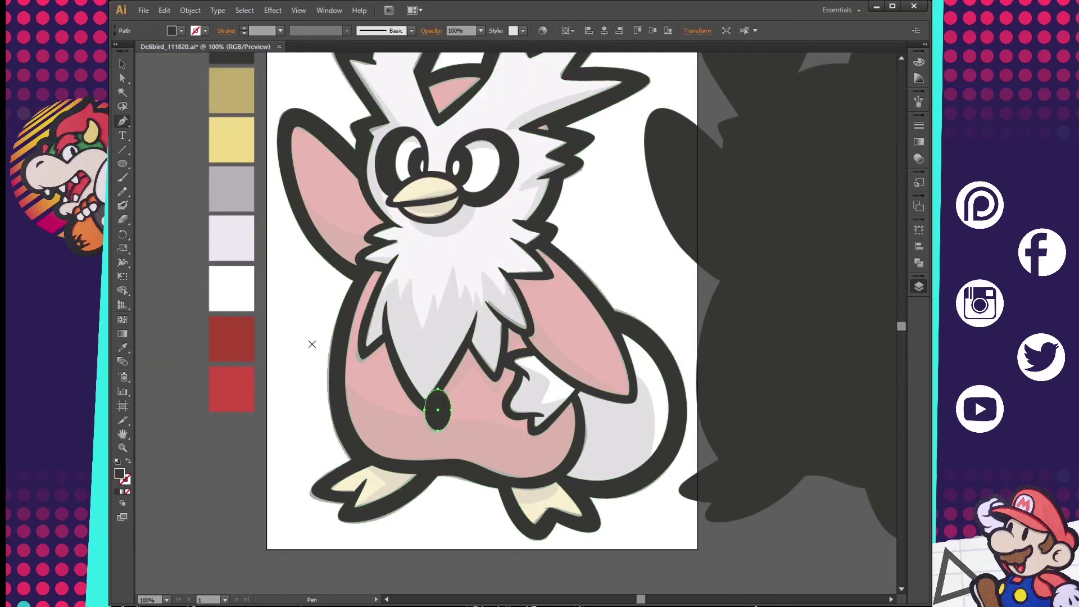
{"action": "key", "text": "ctrl+plus"}
{"action": "key", "text": "ctrl+plus"}
{"action": "key", "text": "ctrl+plus"}
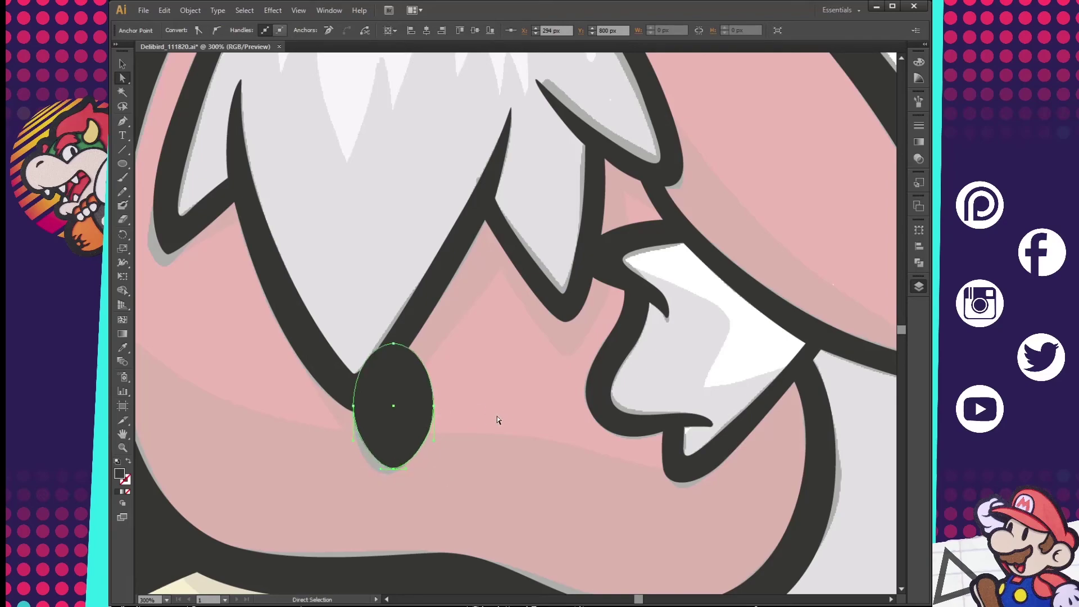
Step: Shrink a copy into a white inner oval, leaving a thick dark ring, then zoom out
{"action": "key", "text": "Delete"}
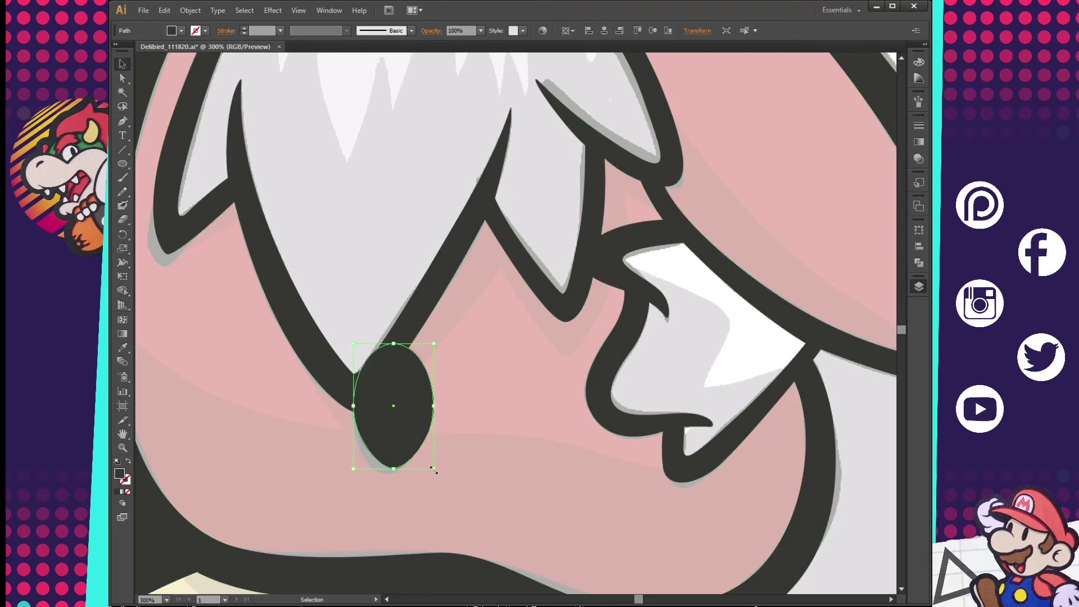
{"action": "left_click_drag", "start_coordinate": [421, 454], "coordinate": [422, 454]}
{"action": "left_click", "coordinate": [472, 405]}
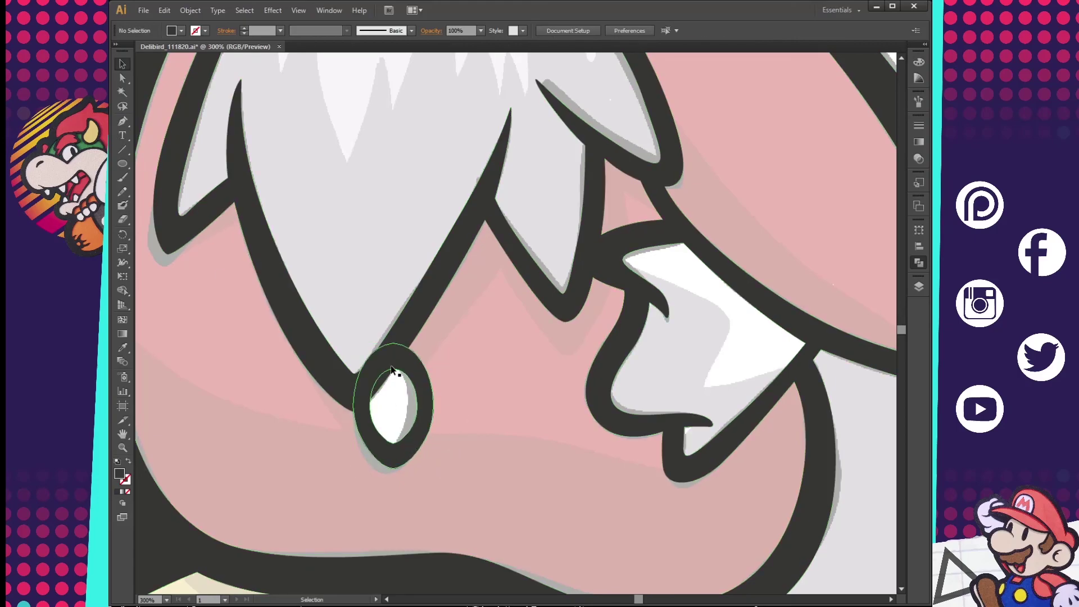
{"action": "left_click", "coordinate": [374, 405]}
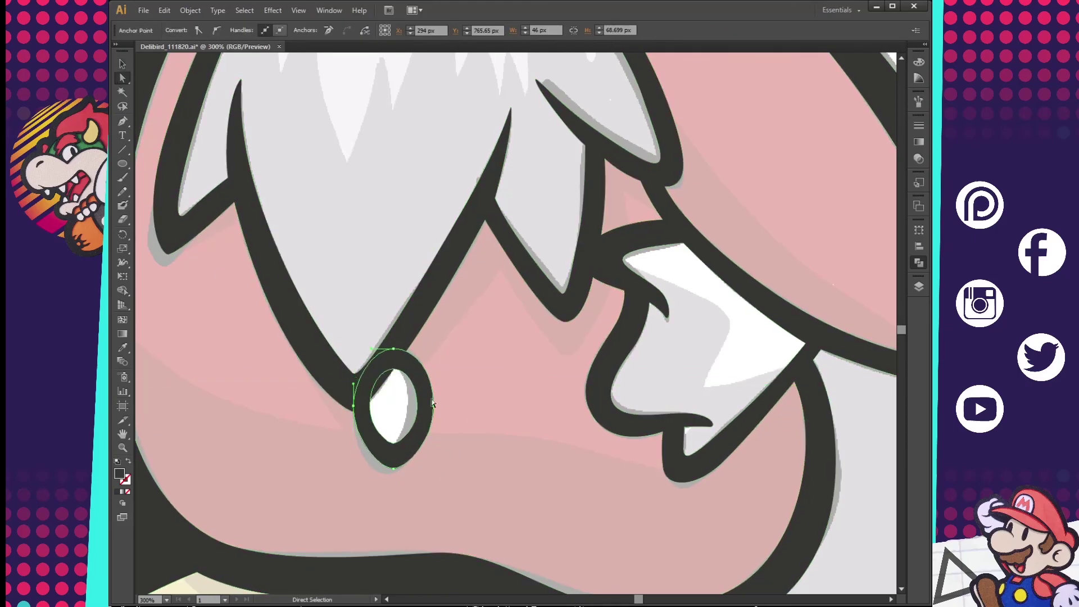
{"action": "left_click", "coordinate": [466, 412]}
{"action": "key", "text": "ctrl+1"}
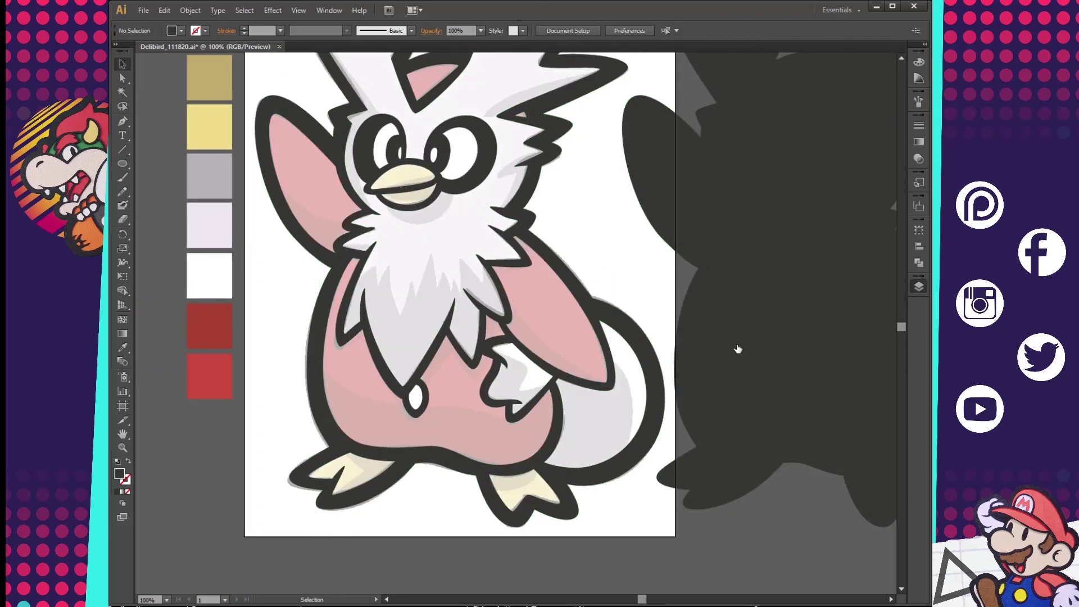
Step: Adjust the oval's bottom anchor with Direct Selection, then zoom to 100% and pan to review
{"action": "scroll", "coordinate": [450, 423], "scroll_direction": "up", "scroll_amount": 3}
{"action": "key", "text": "a"}
{"action": "left_click", "coordinate": [344, 400]}
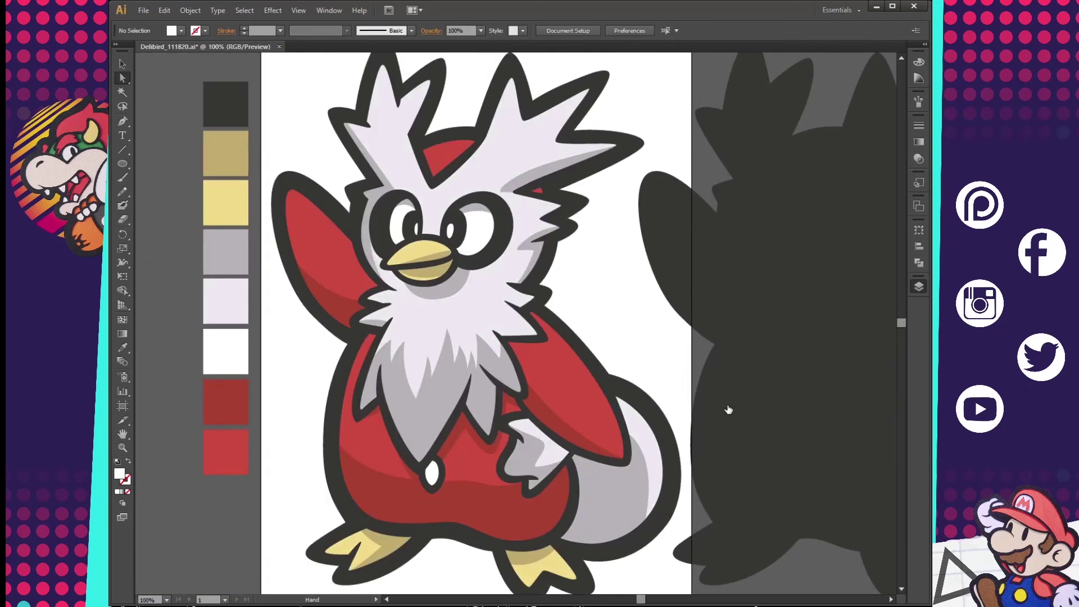
{"action": "key", "text": "ctrl+1"}
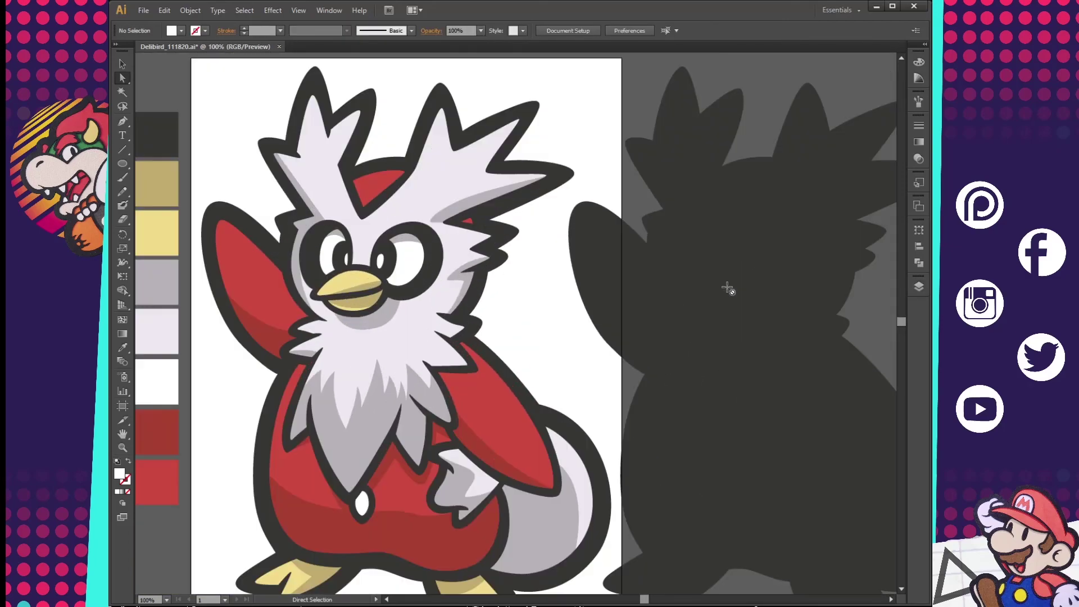
{"action": "left_click_drag", "start_coordinate": [696, 368], "coordinate": [755, 364]}
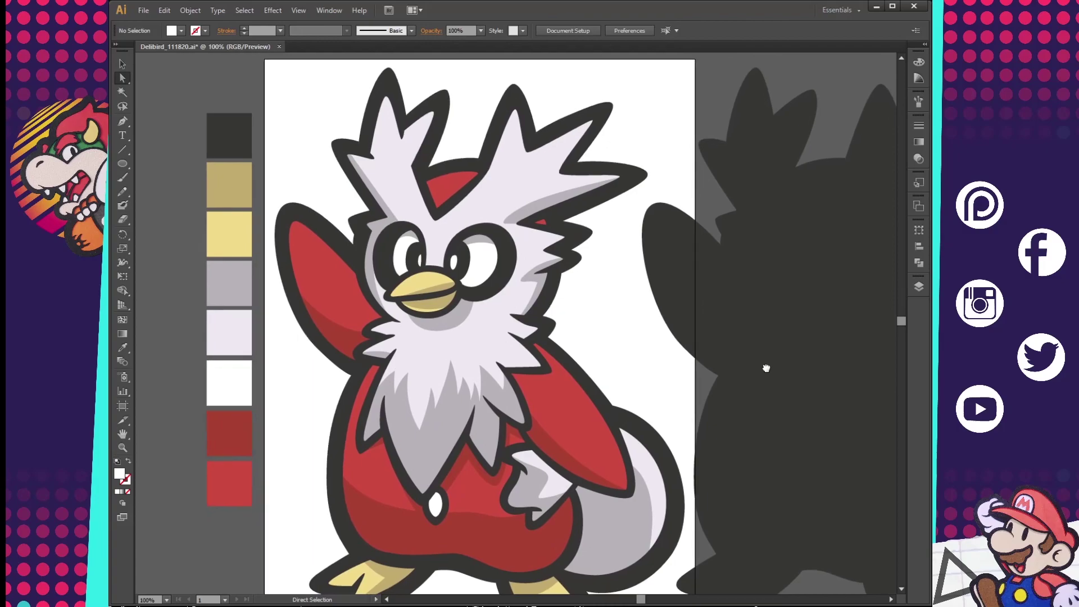